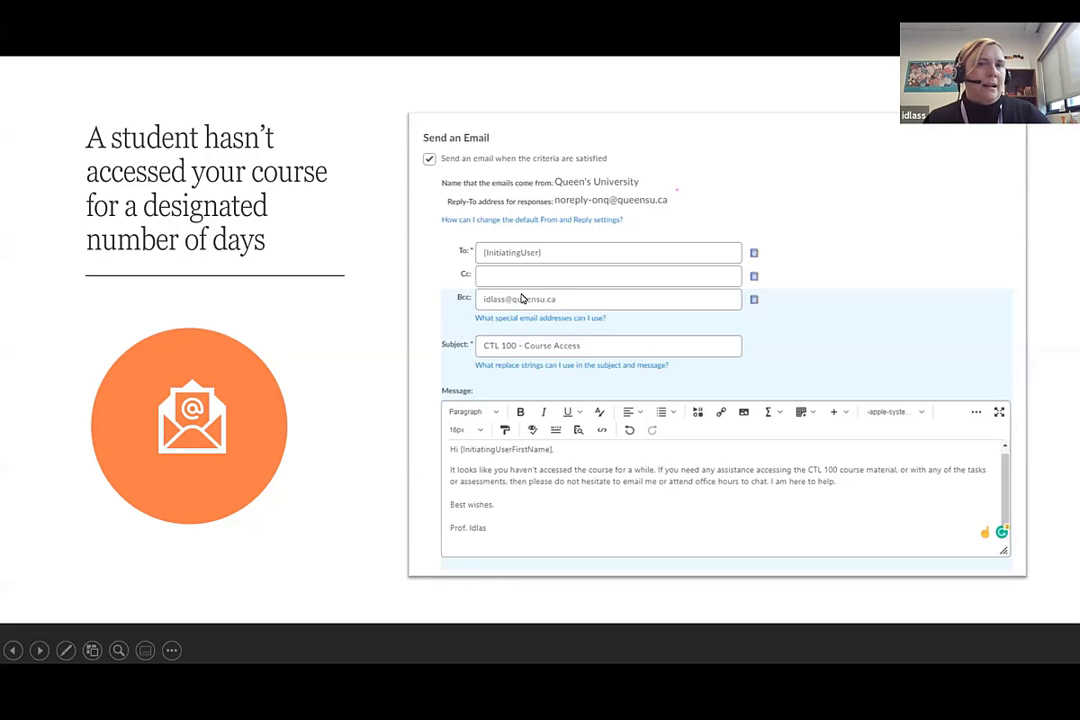
pyautogui.click(491, 309)
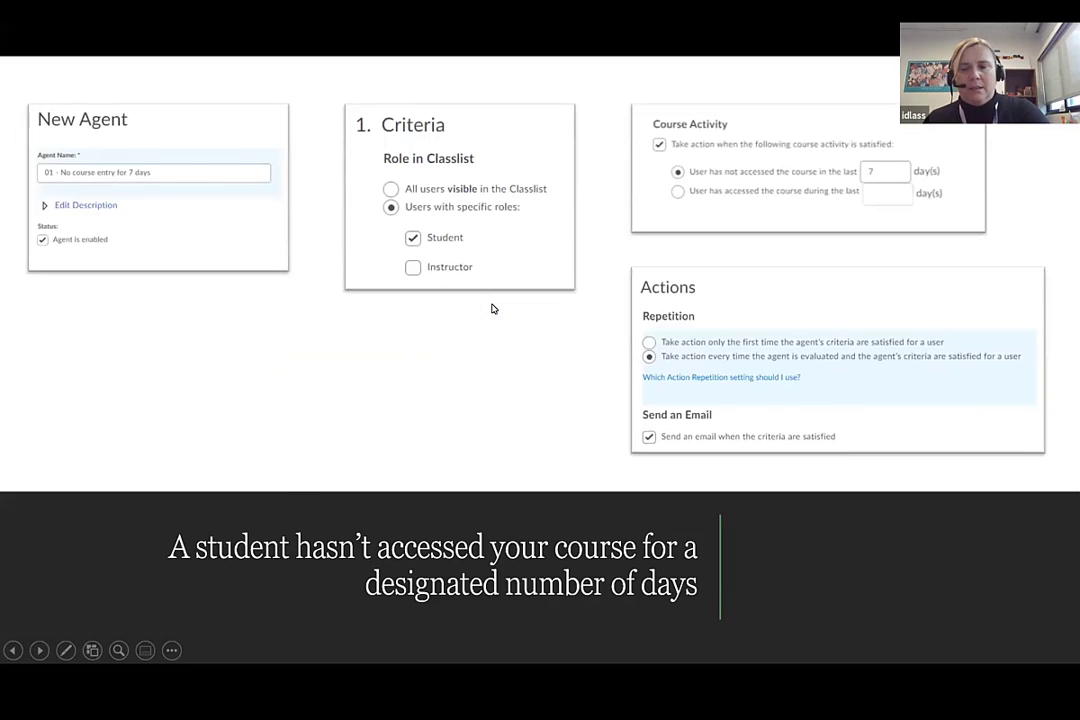
pyautogui.press('Right')
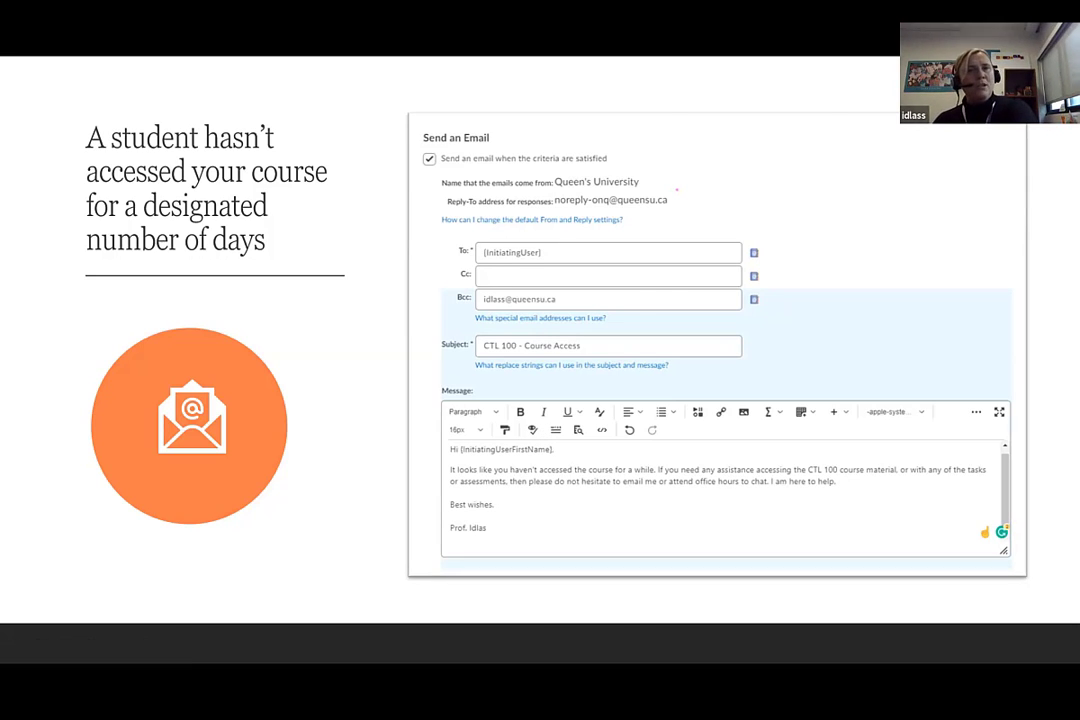
pyautogui.press('Right')
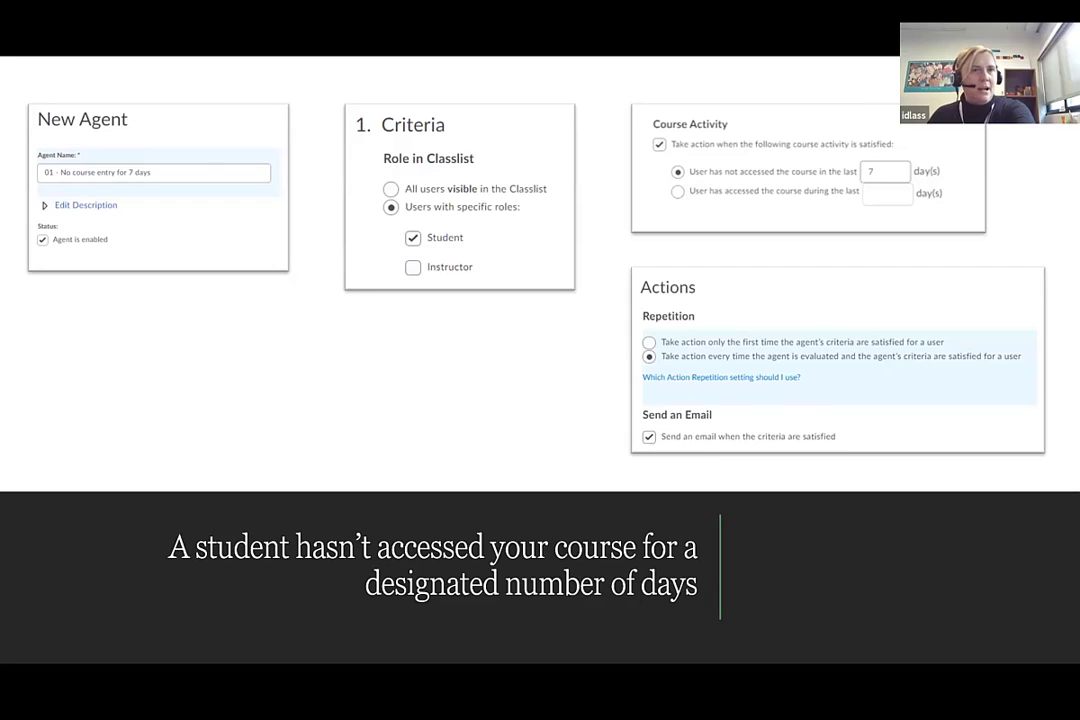
pyautogui.press('Right')
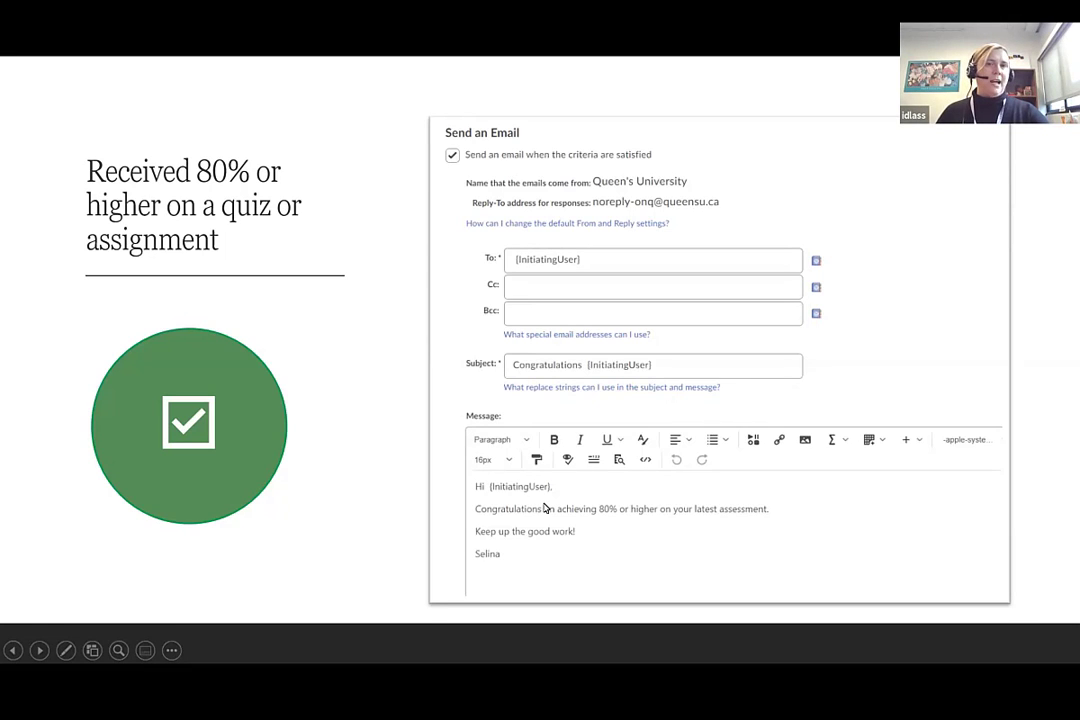
pyautogui.click(476, 423)
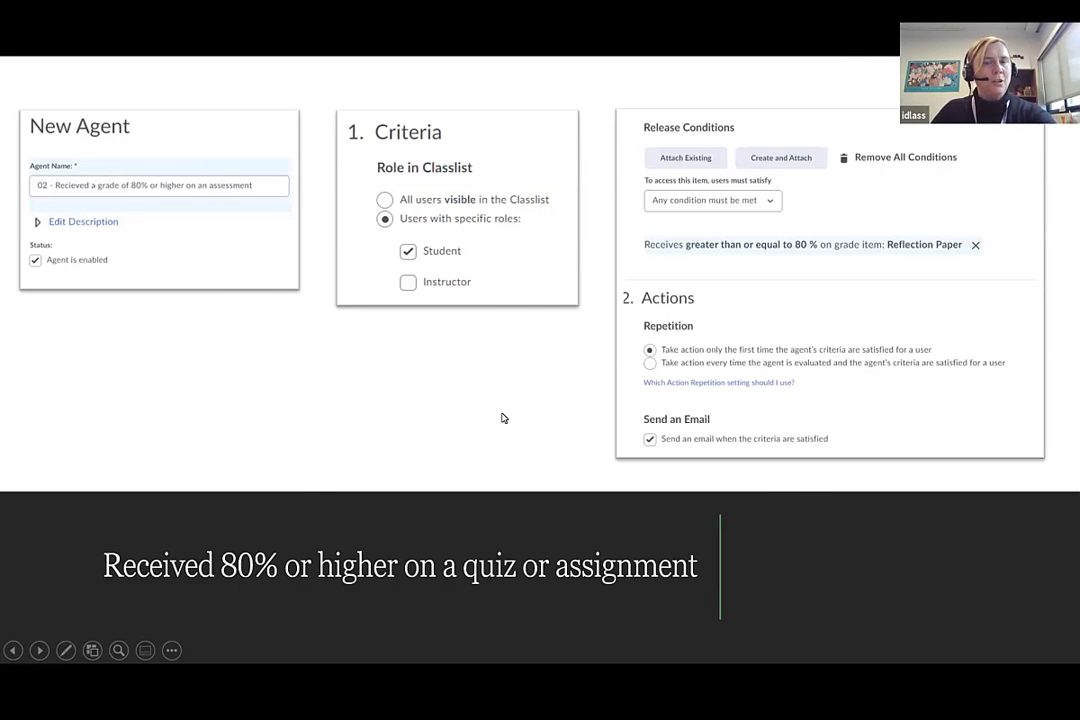
# End the slide show and switch to the Chrome window with the onQ Support Course homepage.
pyautogui.press('Escape')
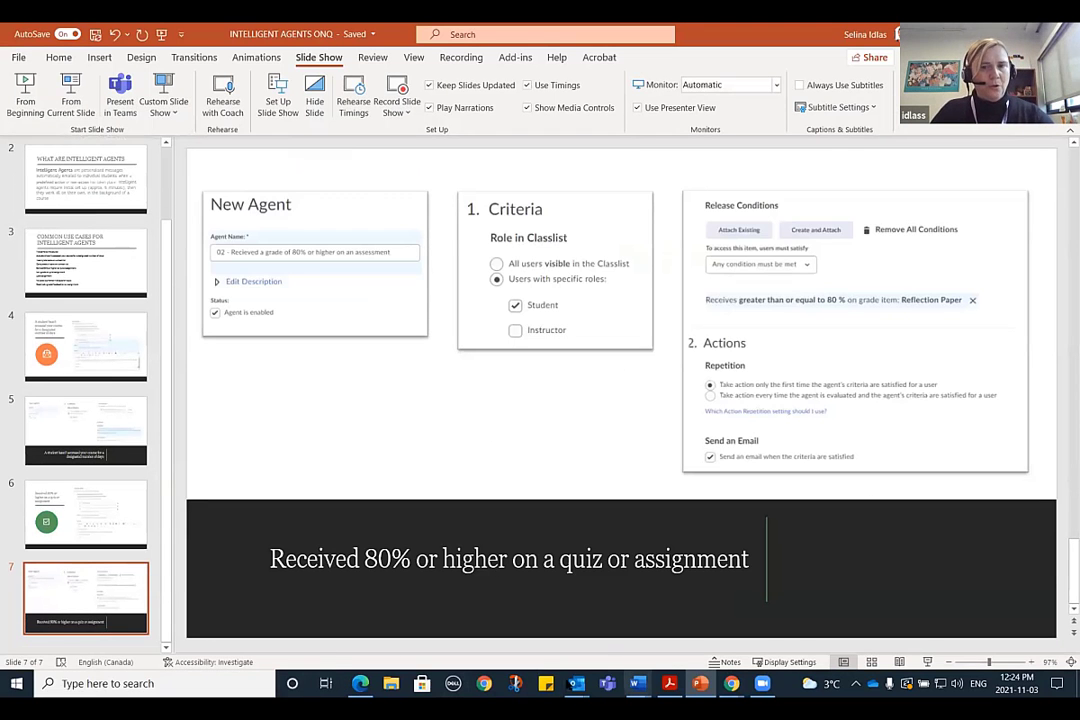
pyautogui.click(487, 683)
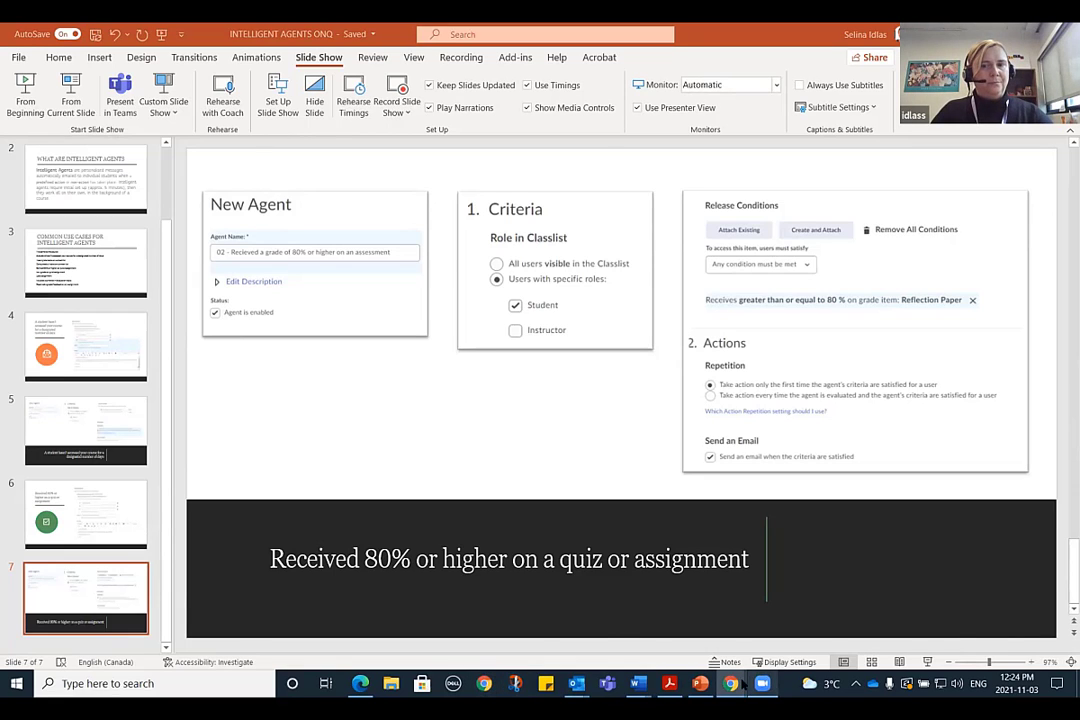
pyautogui.moveTo(731, 683)
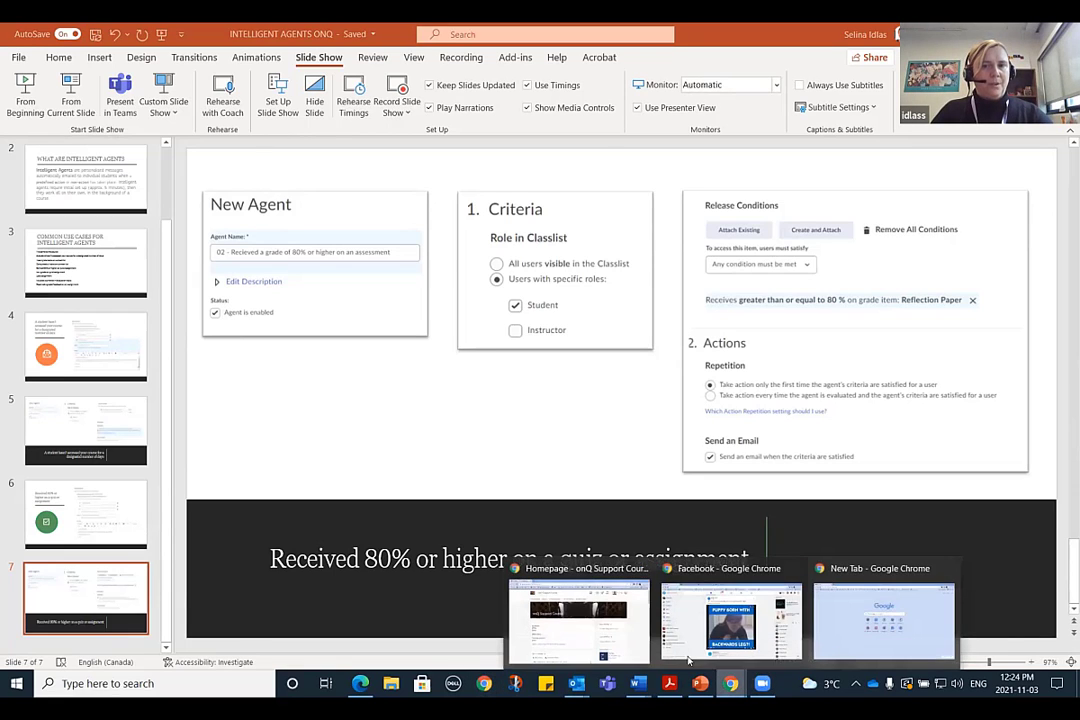
pyautogui.click(576, 615)
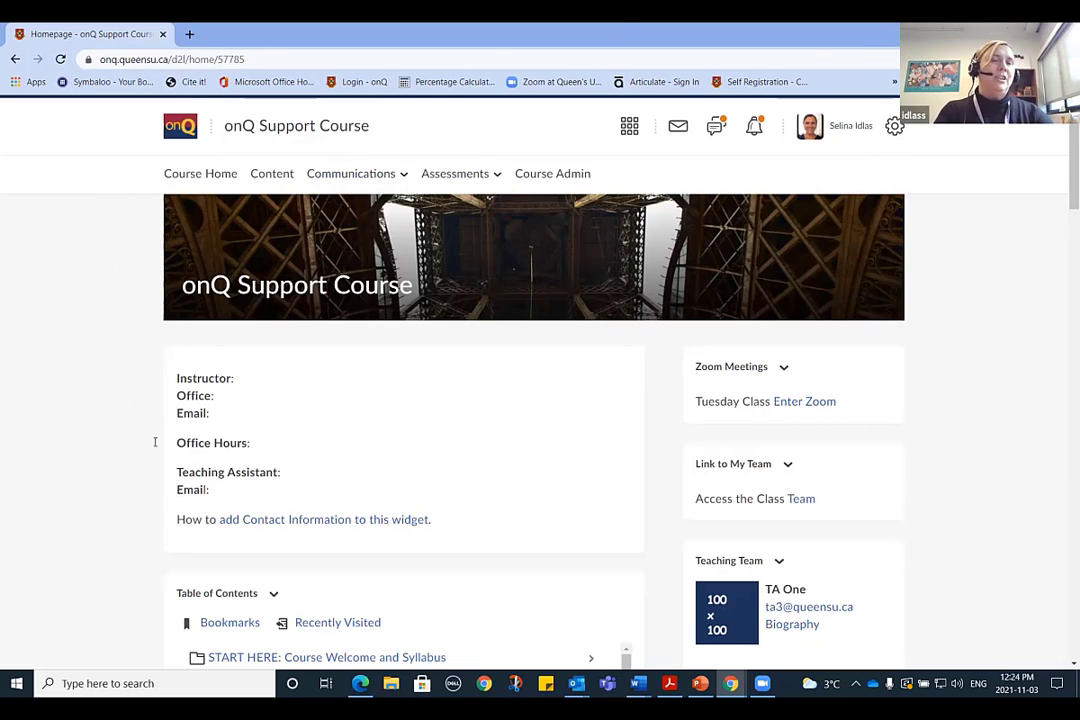
# Open the course's tool status list from the course administration page and check the Intelligent Agents status.
pyautogui.click(565, 176)
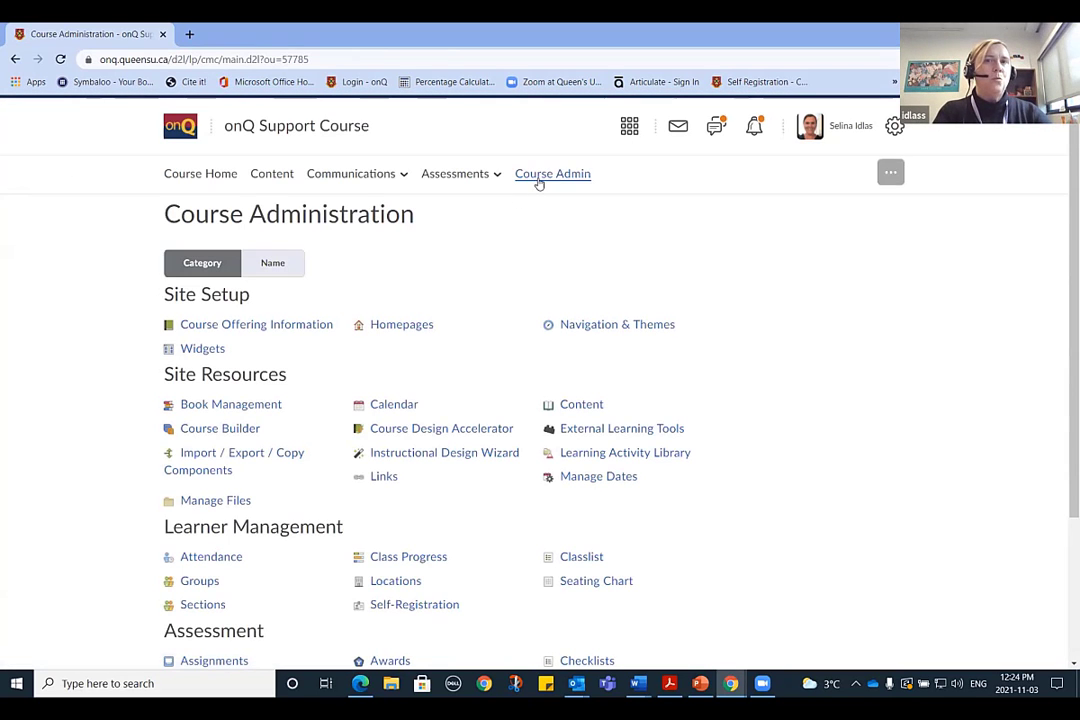
pyautogui.scroll(-2, 632, 535)
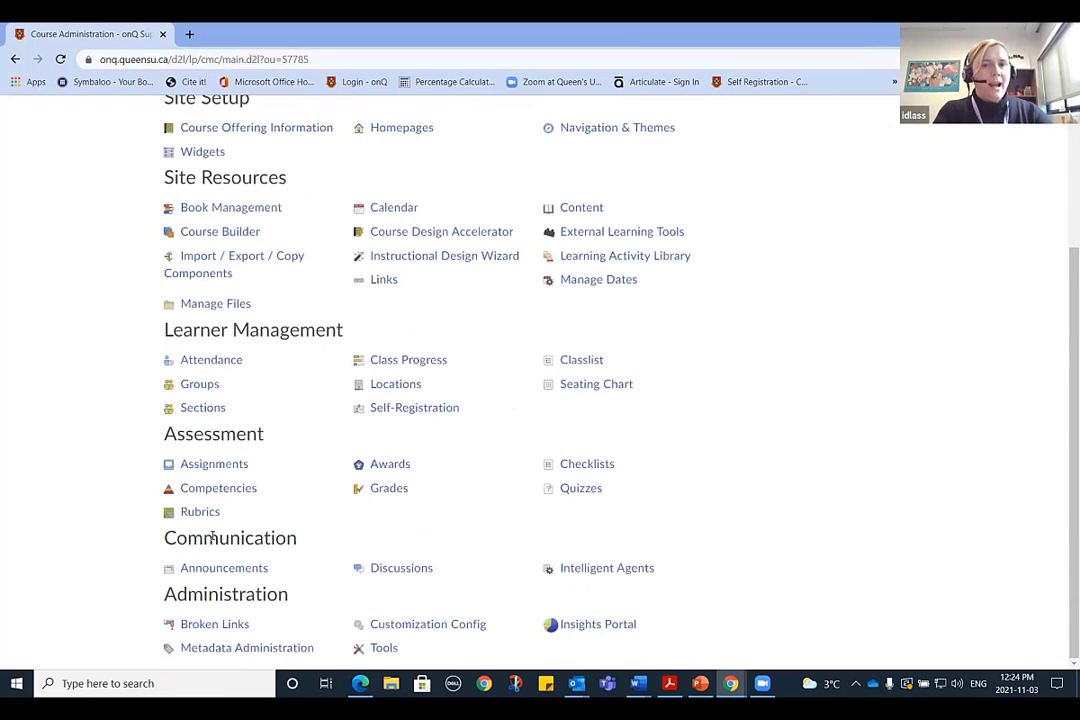
pyautogui.click(381, 650)
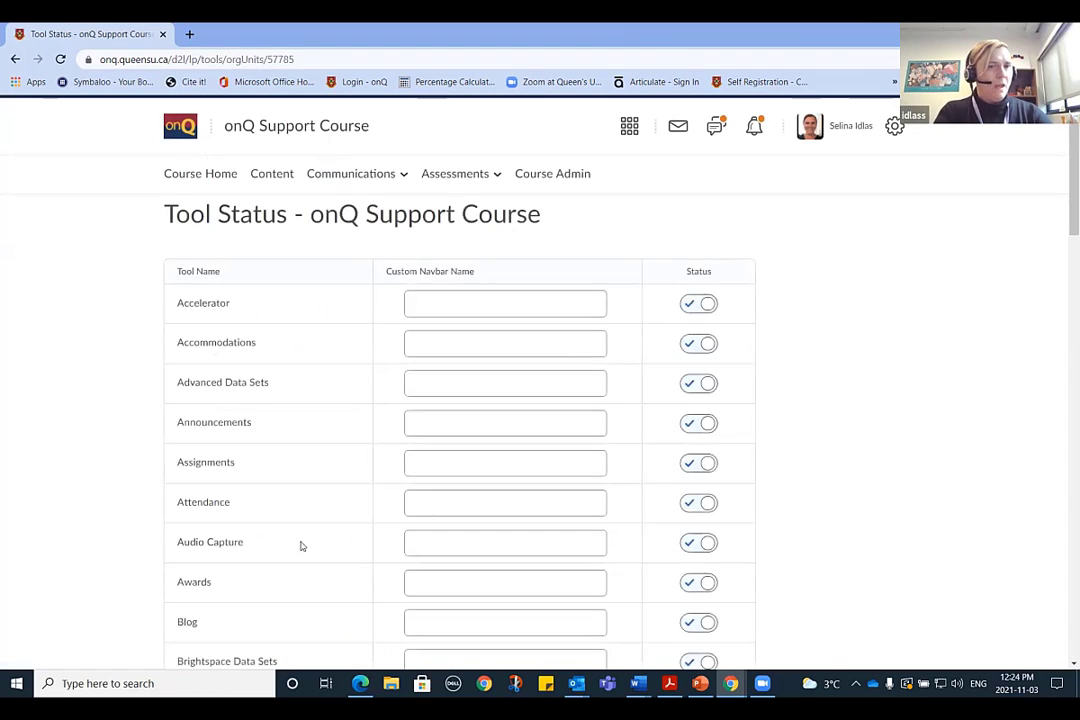
pyautogui.scroll(-8, 290, 515)
pyautogui.scroll(-3, 285, 511)
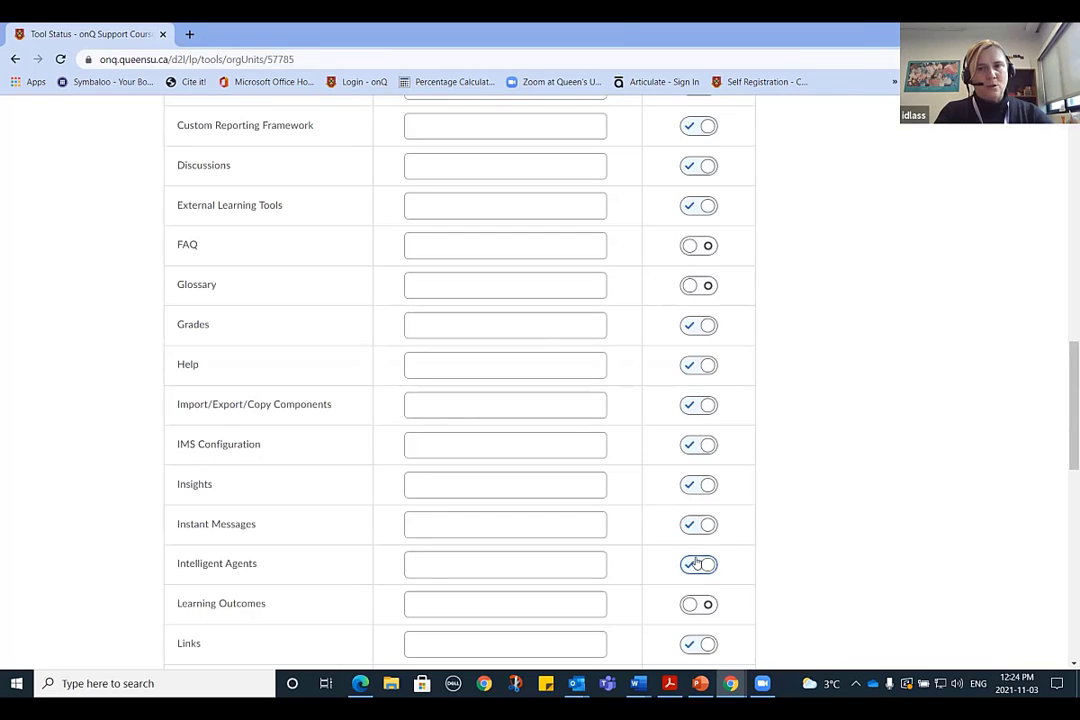
# Return to the course administration page and open the Intelligent Agents list.
pyautogui.scroll(10, 660, 565)
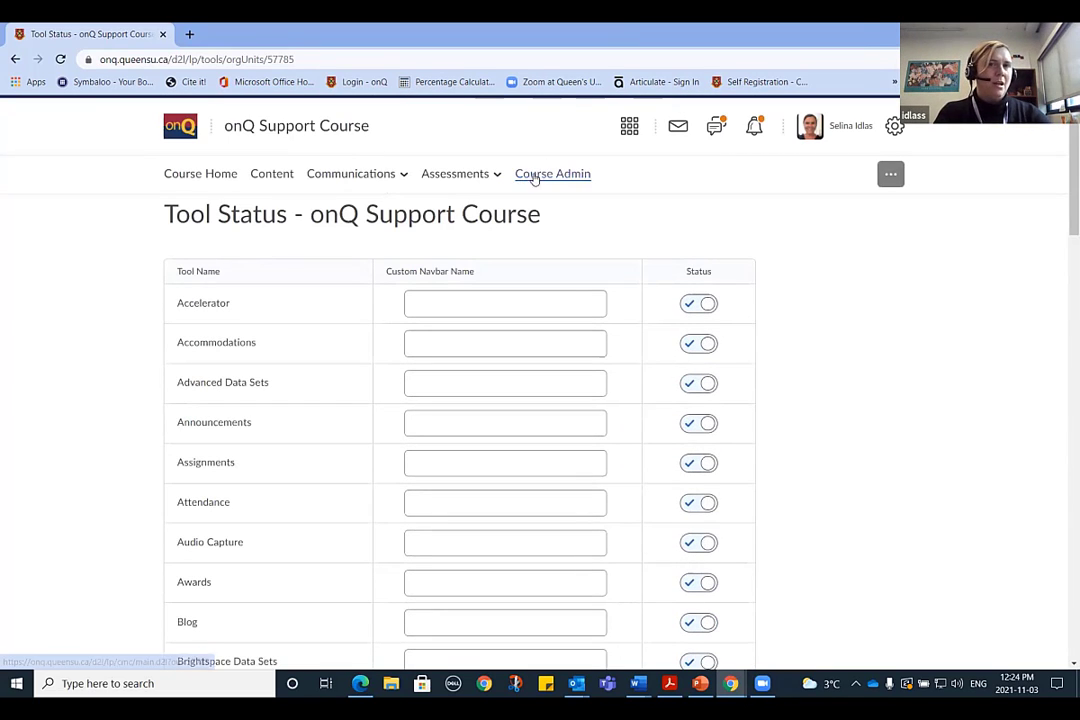
pyautogui.click(546, 175)
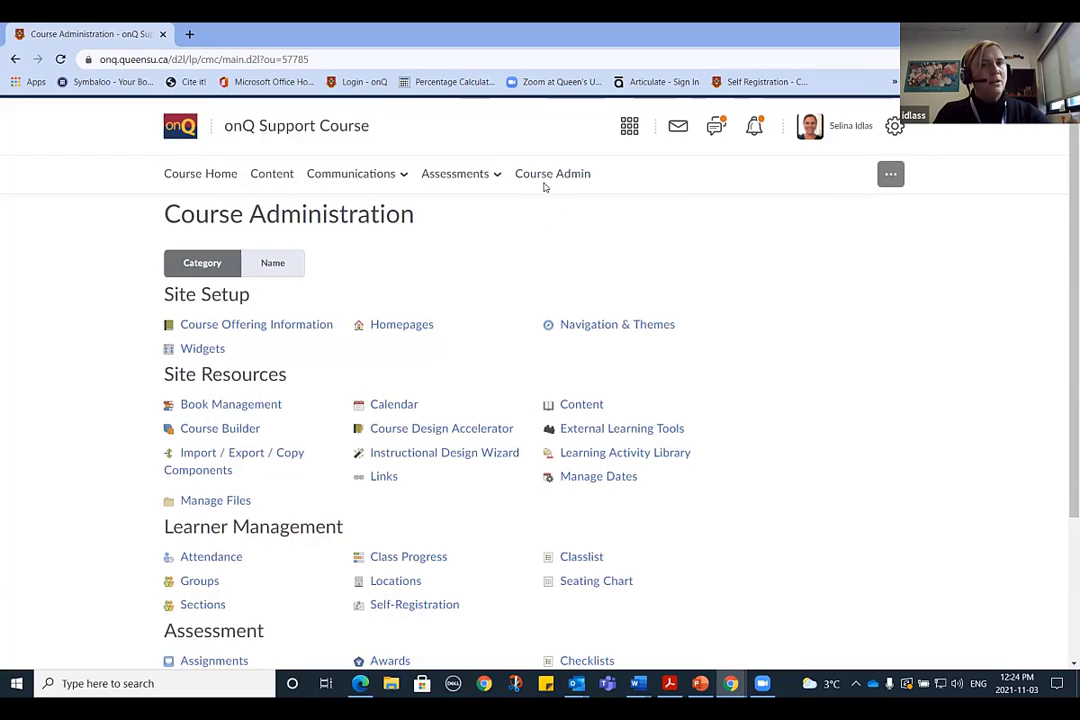
pyautogui.scroll(-2, 456, 338)
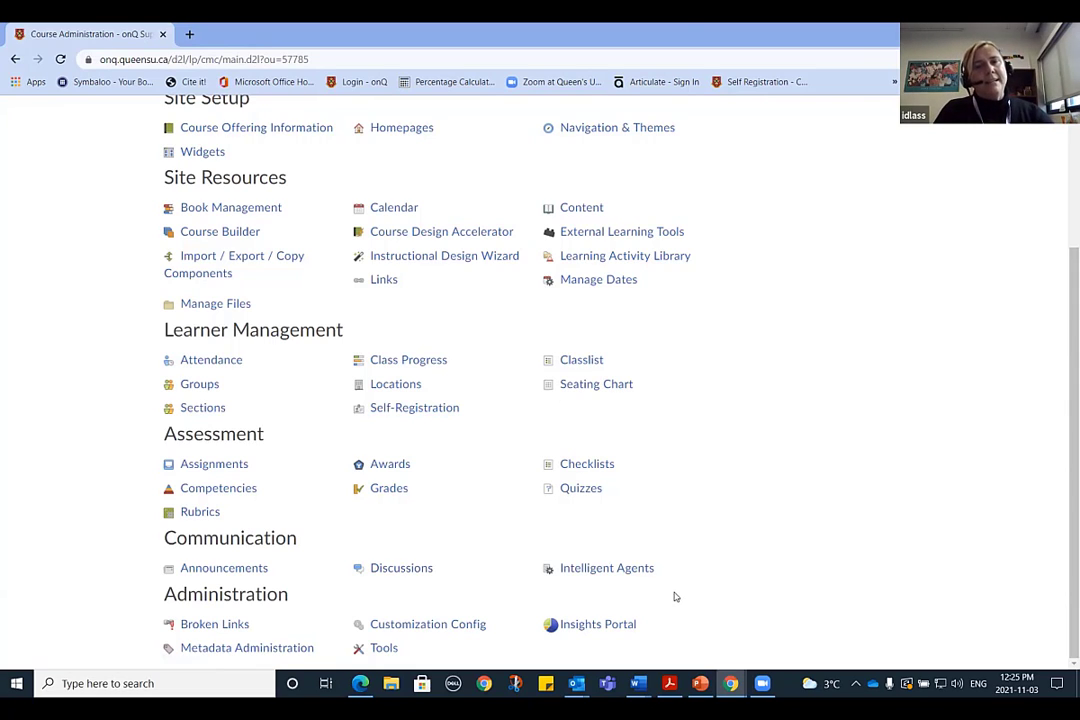
pyautogui.click(611, 577)
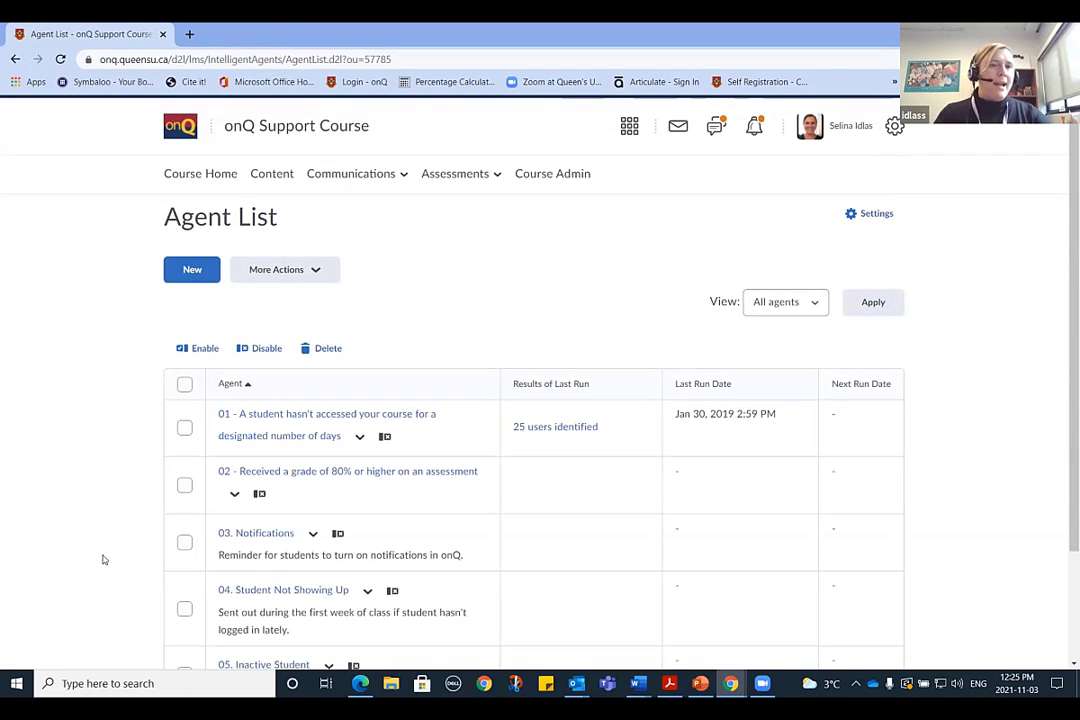
# View the users identified in the last run of the "06. Discussion Topic" agent and return to the agent list.
pyautogui.scroll(-2, 83, 513)
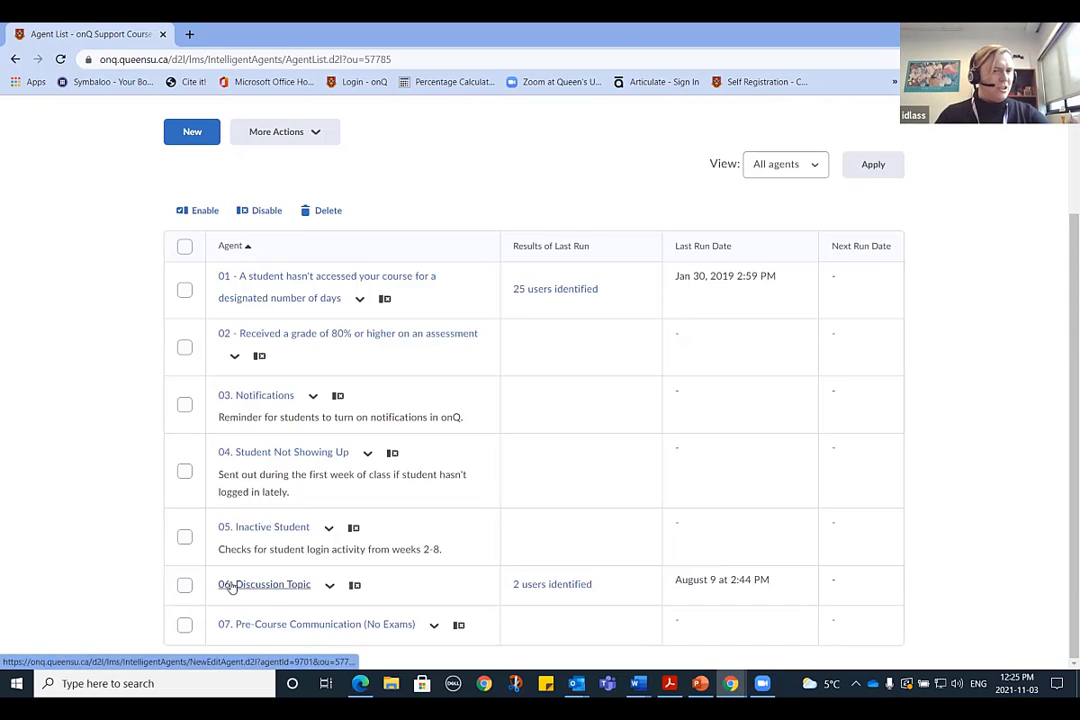
pyautogui.click(546, 585)
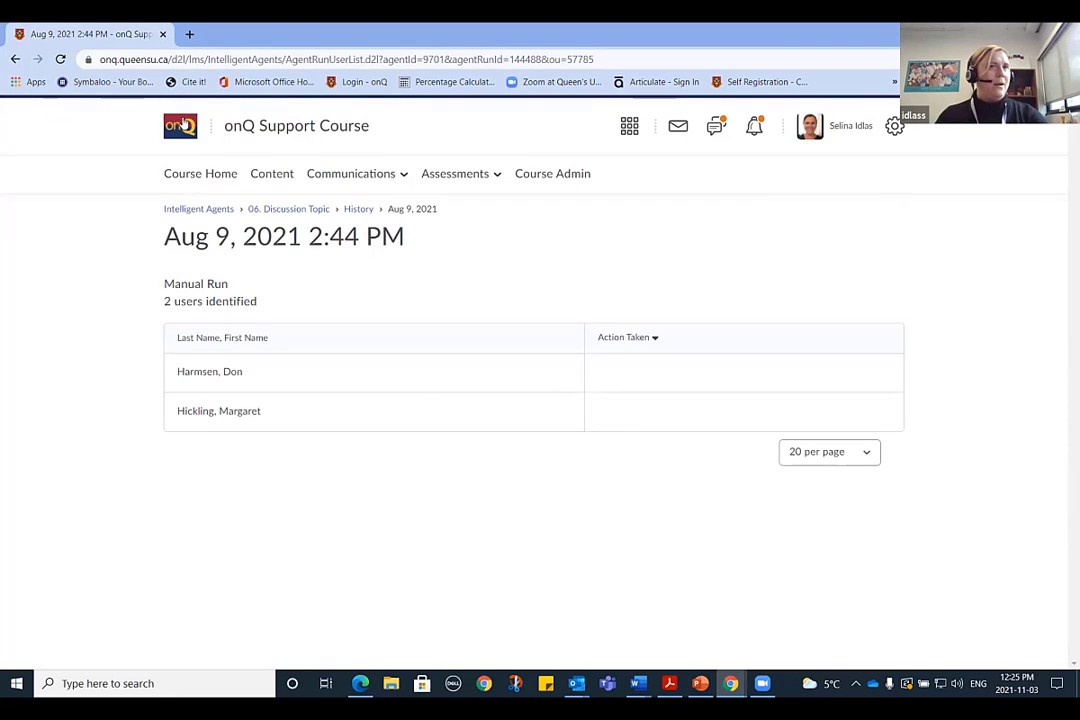
pyautogui.click(13, 60)
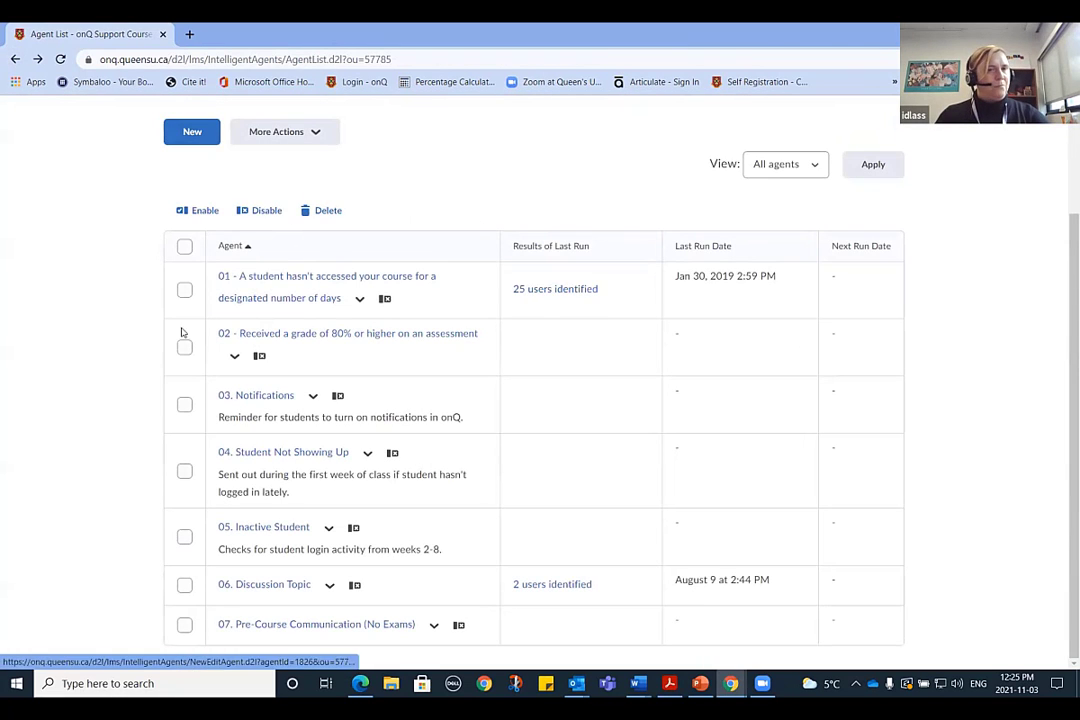
# Review the users and actions taken in the last run of agent 01 on missing course access, and return to the agent list.
pyautogui.click(555, 292)
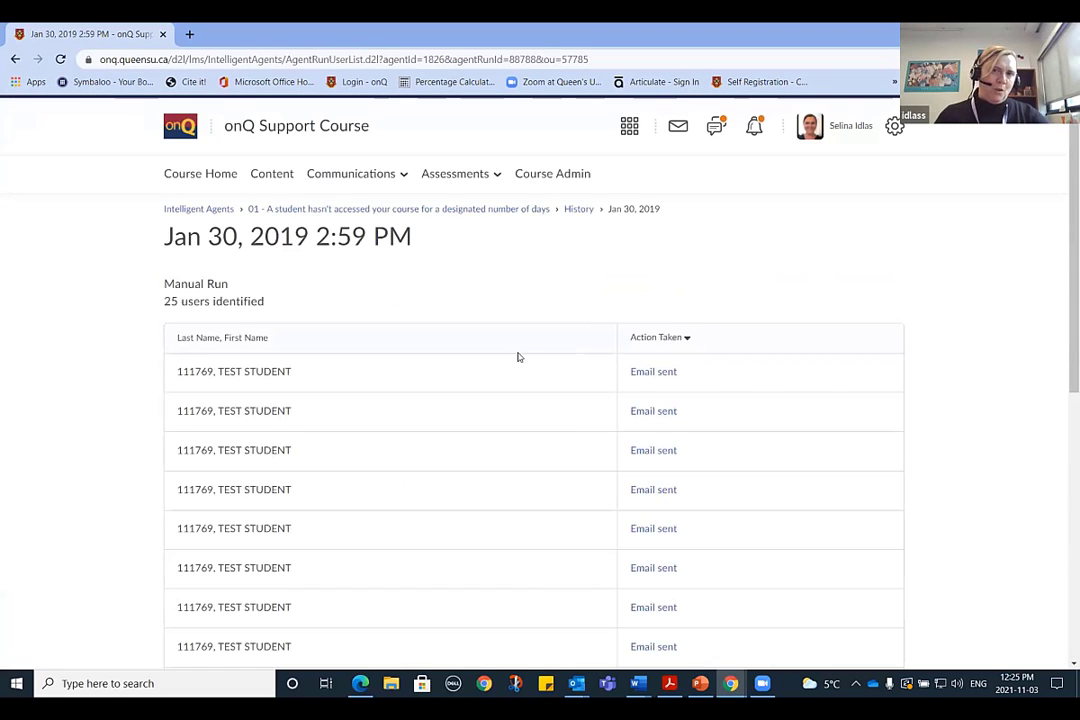
pyautogui.scroll(-2, 516, 356)
pyautogui.scroll(-3, 282, 238)
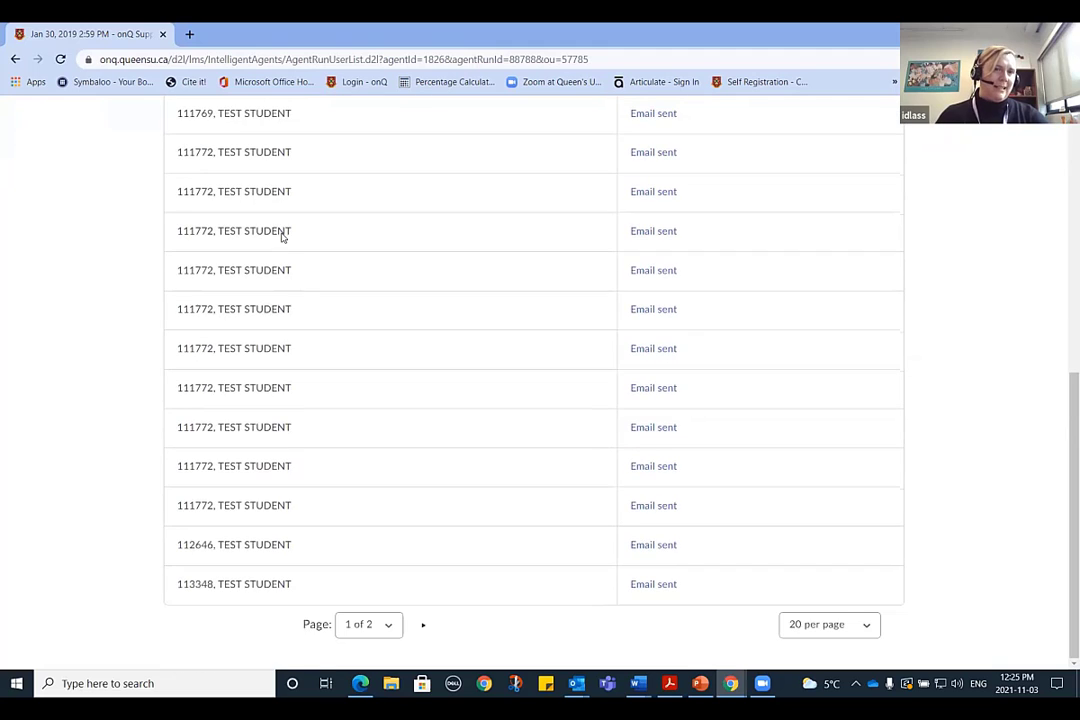
pyautogui.scroll(1, 231, 638)
pyautogui.scroll(2, 231, 638)
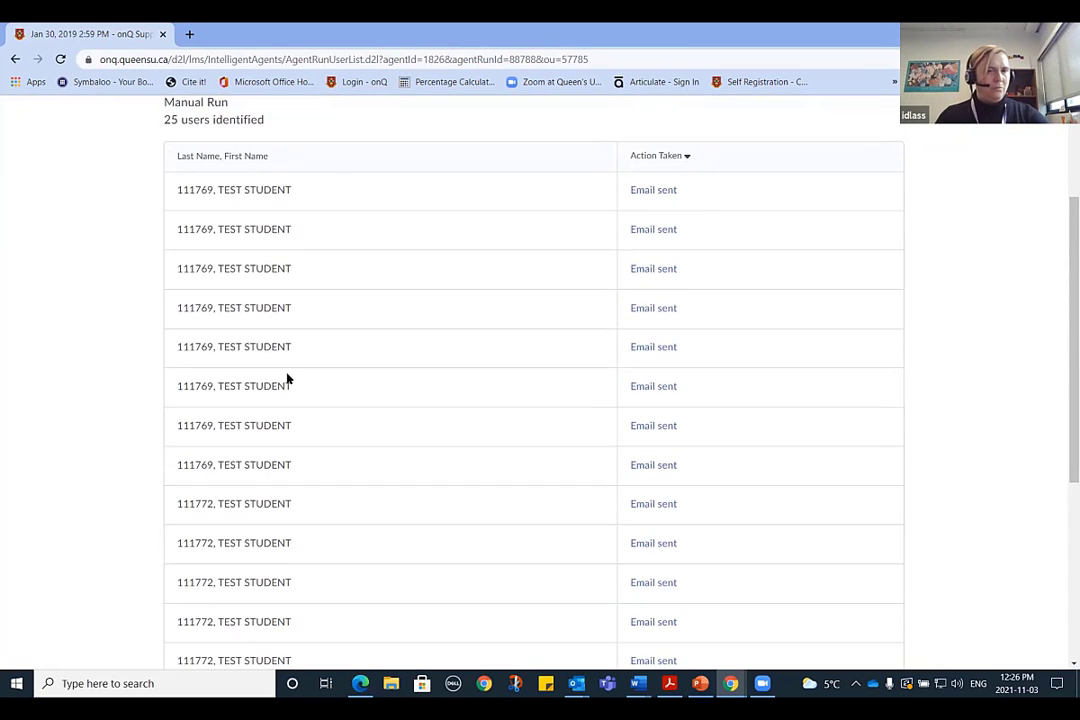
pyautogui.scroll(-3, 286, 379)
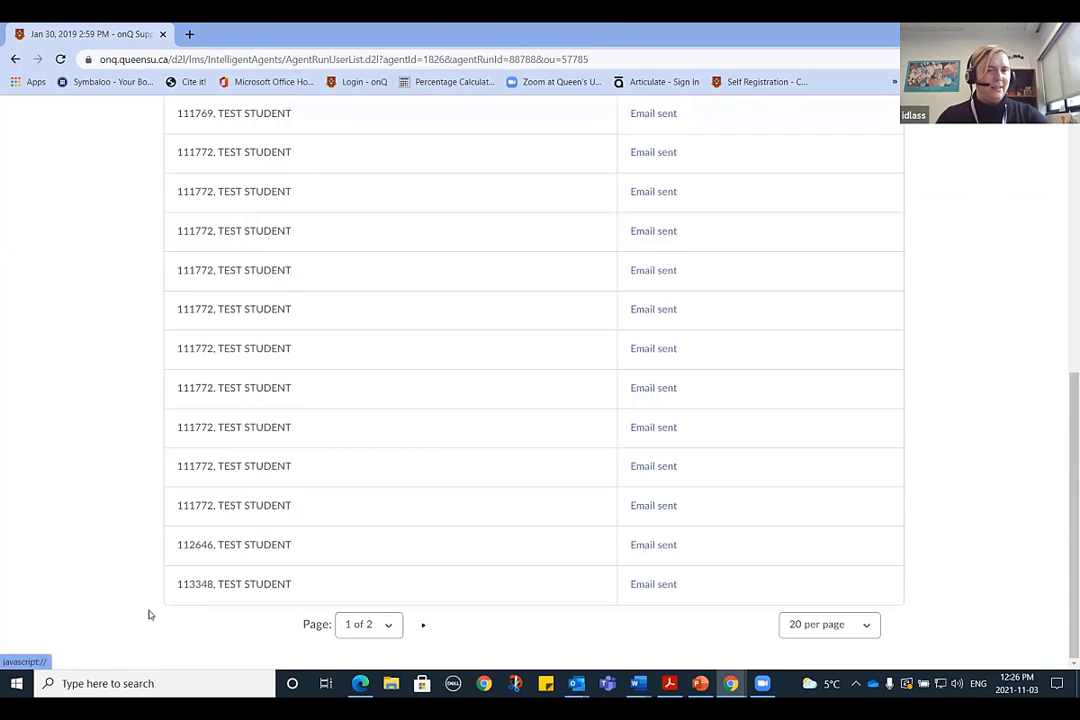
pyautogui.scroll(5, 148, 614)
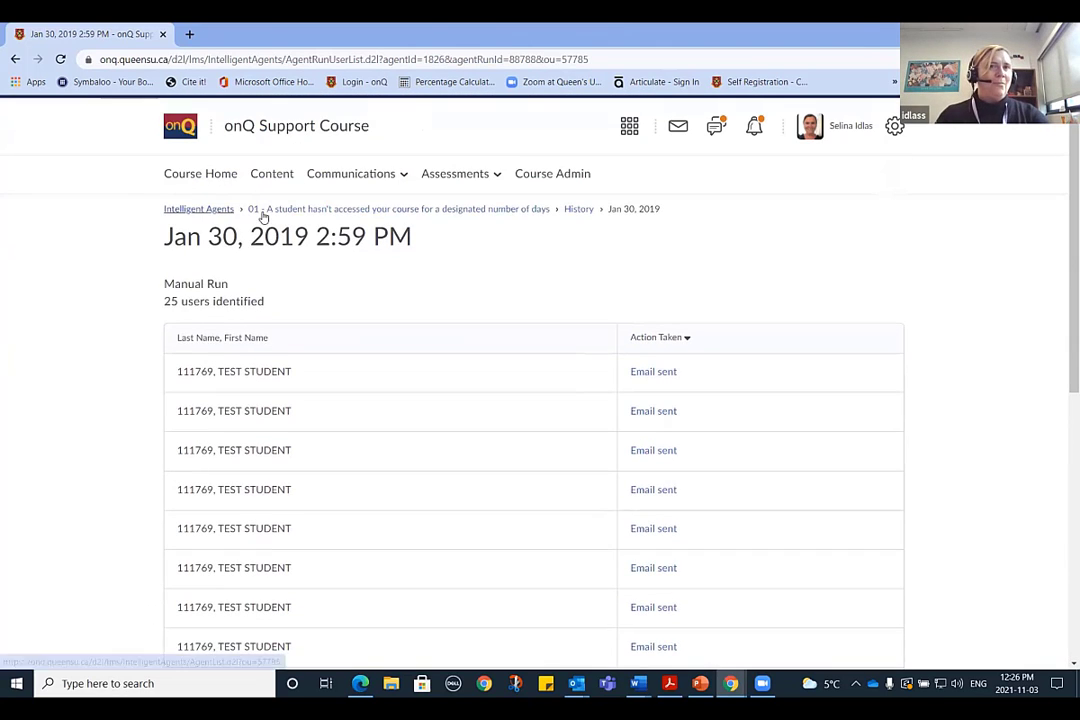
pyautogui.click(210, 211)
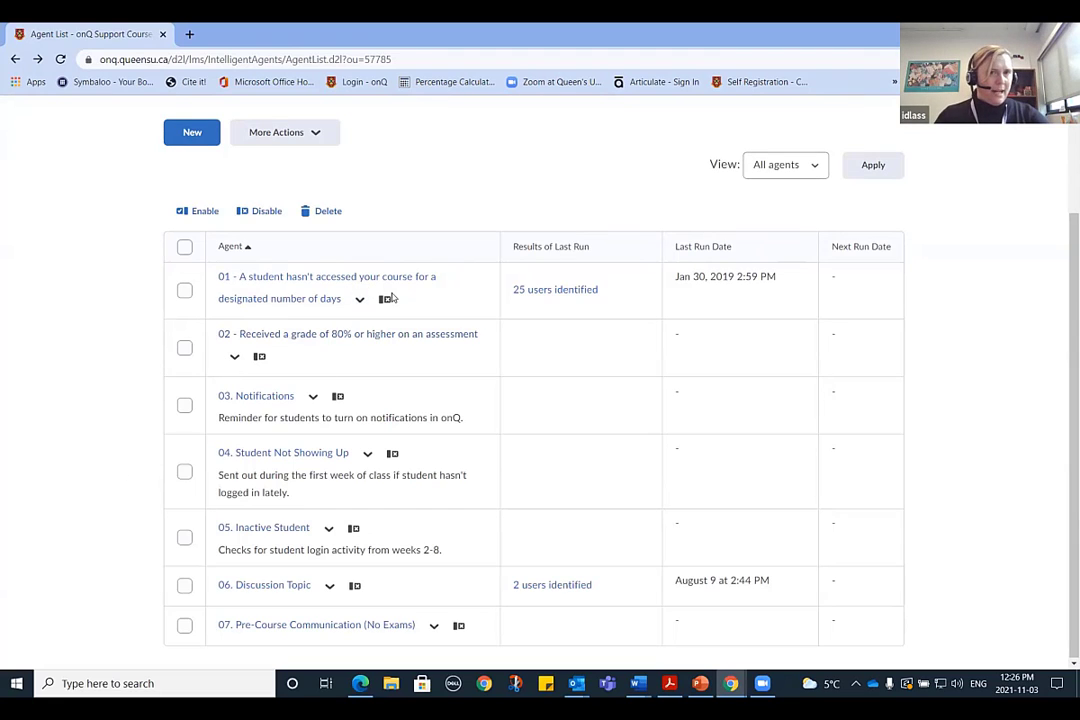
# Open the agent "01 - A student hasn't accessed your course for a designated number of days" for editing and enable it.
pyautogui.click(360, 300)
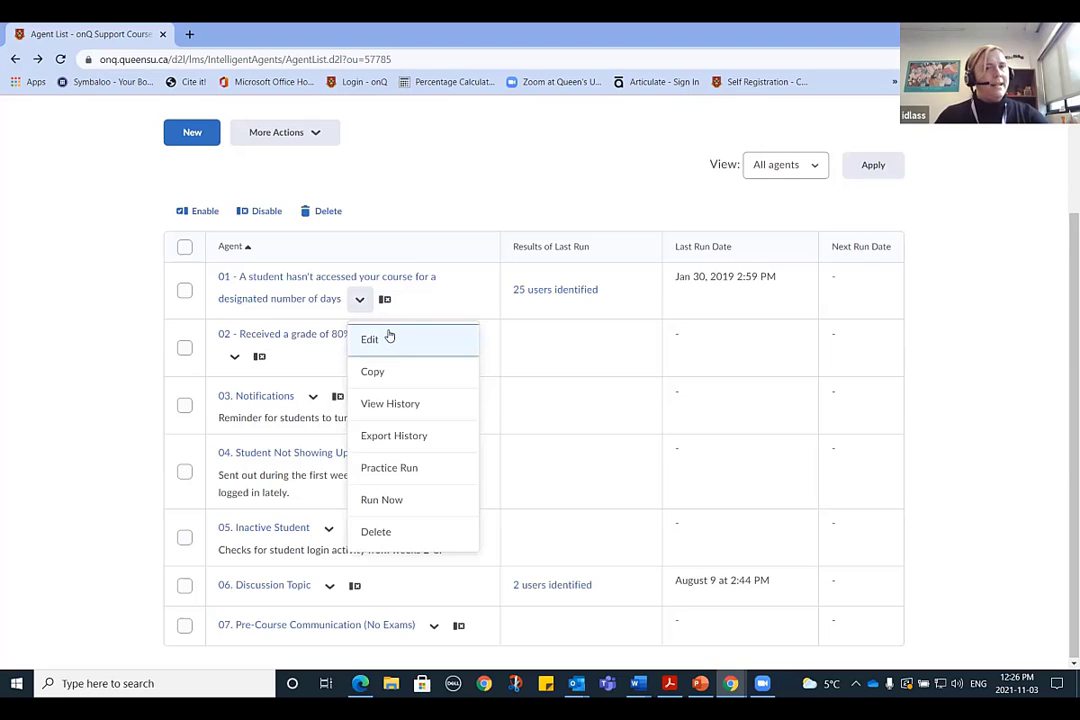
pyautogui.click(389, 338)
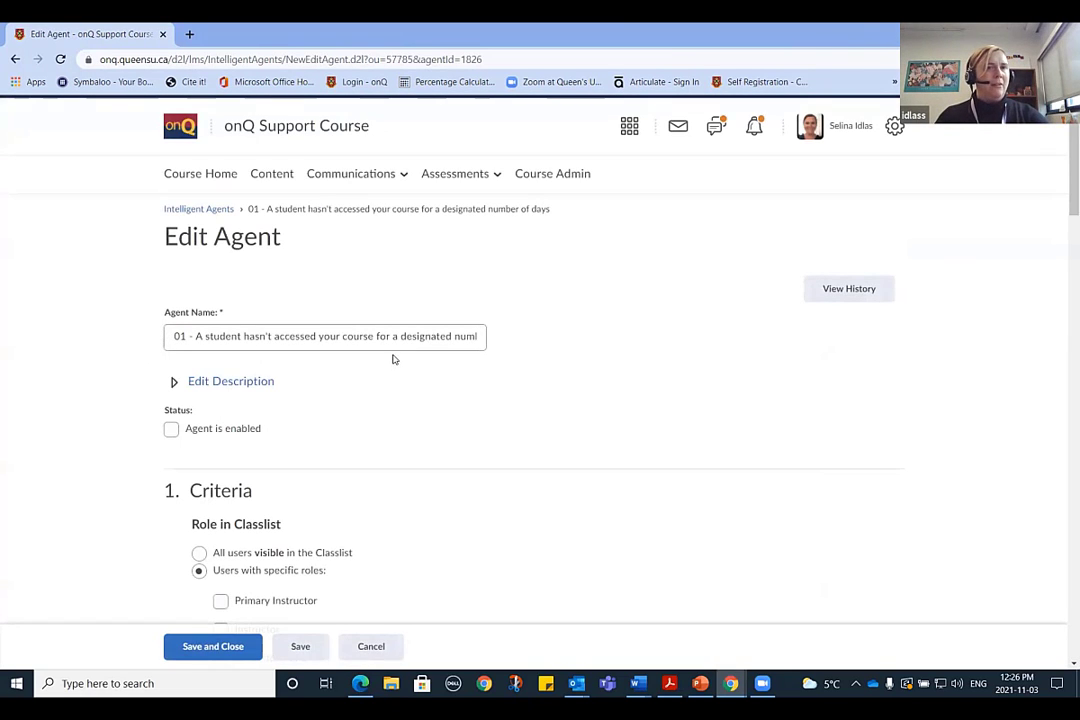
pyautogui.scroll(-3, 108, 205)
pyautogui.scroll(1, 89, 294)
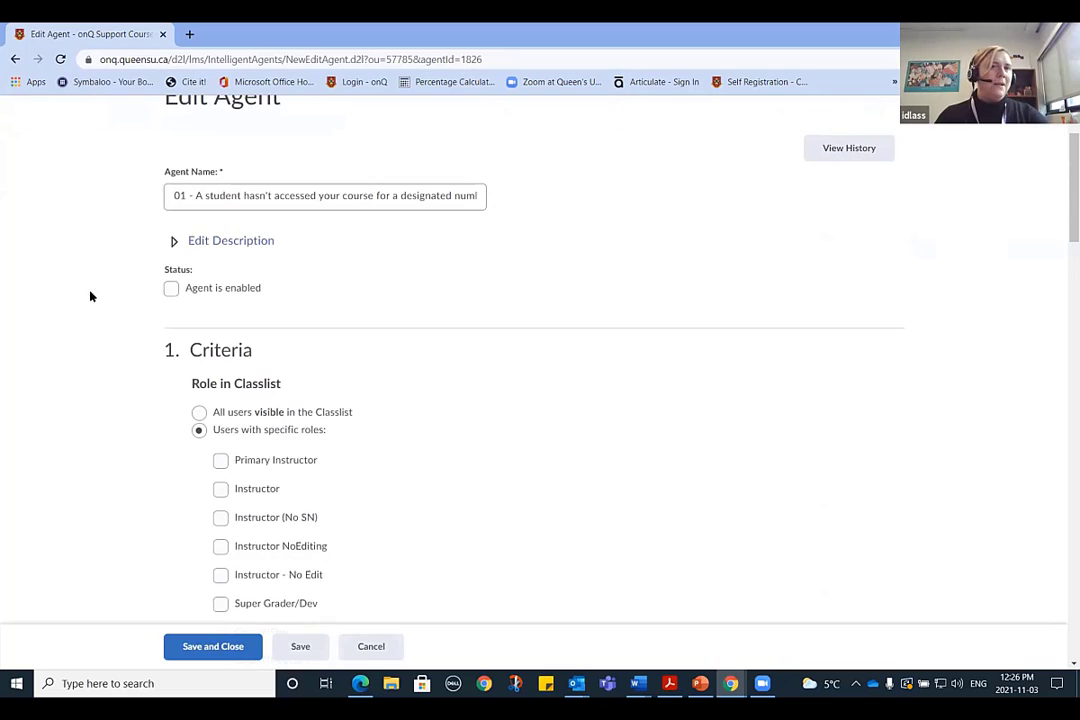
pyautogui.click(173, 290)
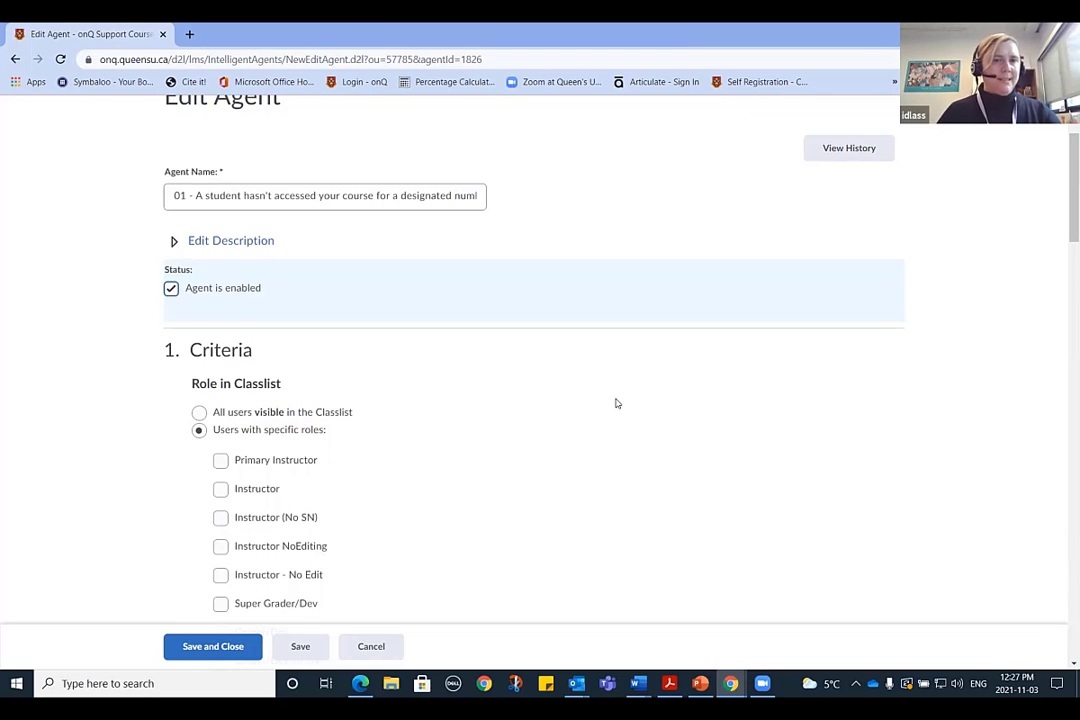
# Review which classlist roles are selected in the agent's criteria, down to the Student role and those below it.
pyautogui.scroll(-3, 615, 402)
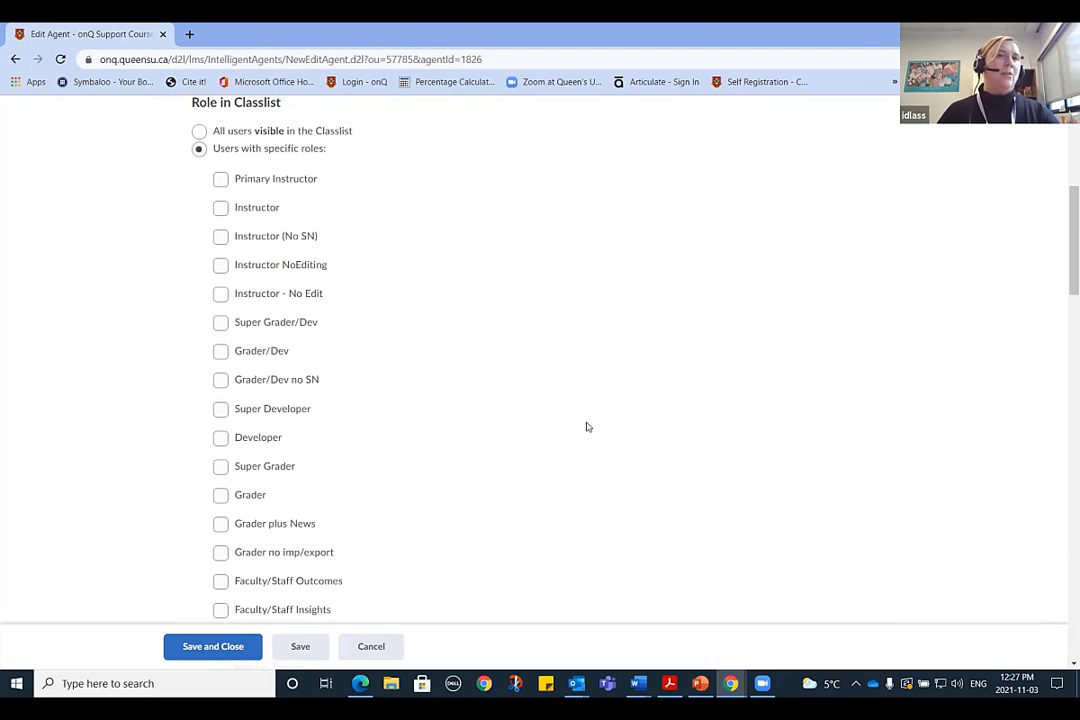
pyautogui.scroll(2, 142, 250)
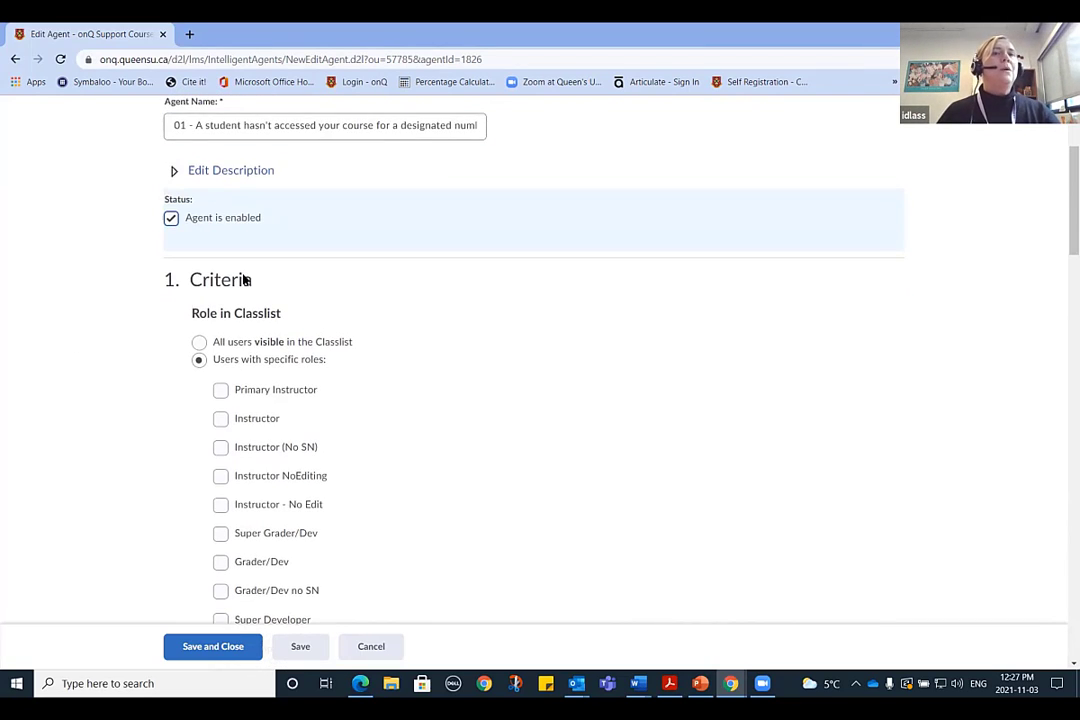
pyautogui.scroll(-1, 258, 322)
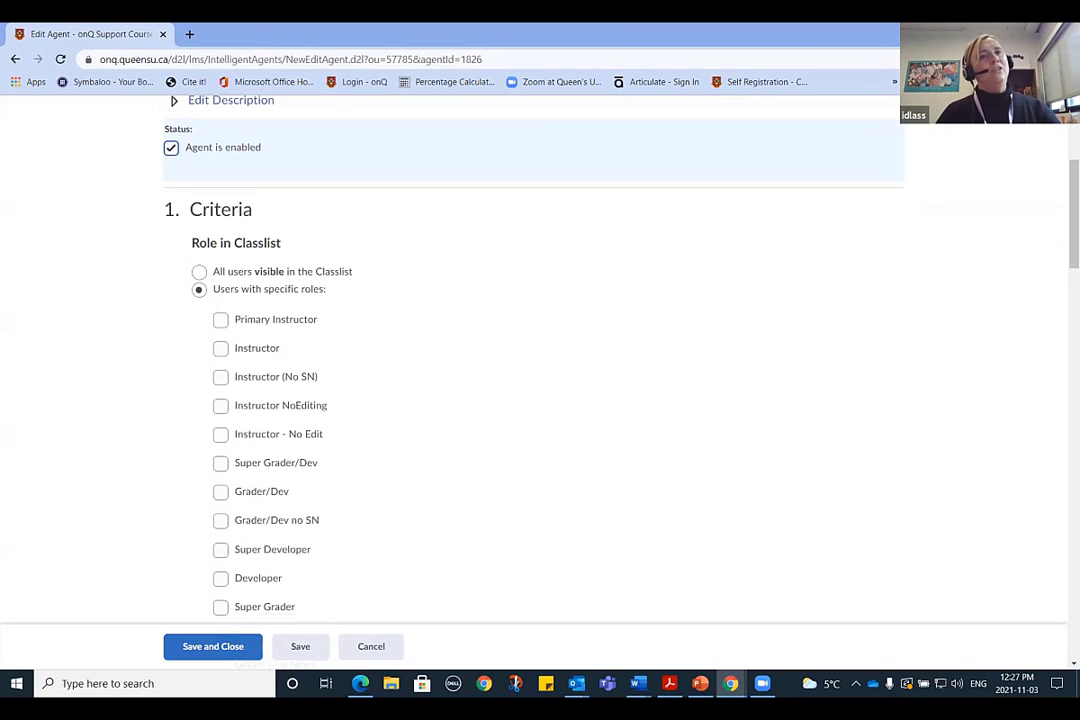
pyautogui.scroll(-3, 320, 292)
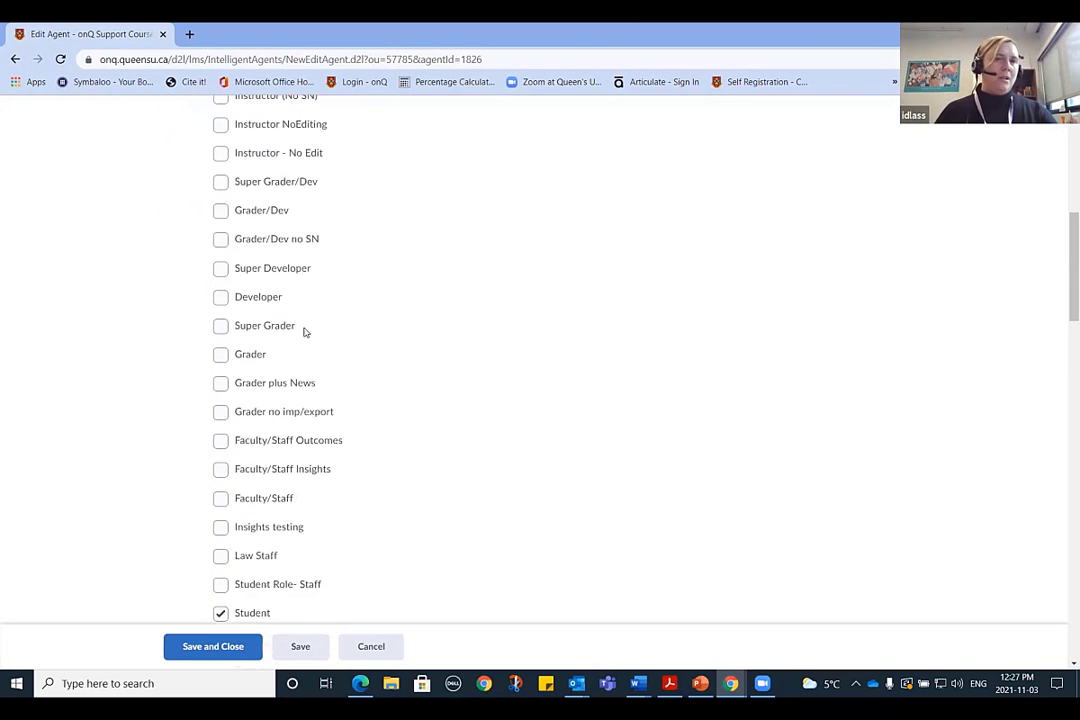
pyautogui.scroll(-2, 123, 385)
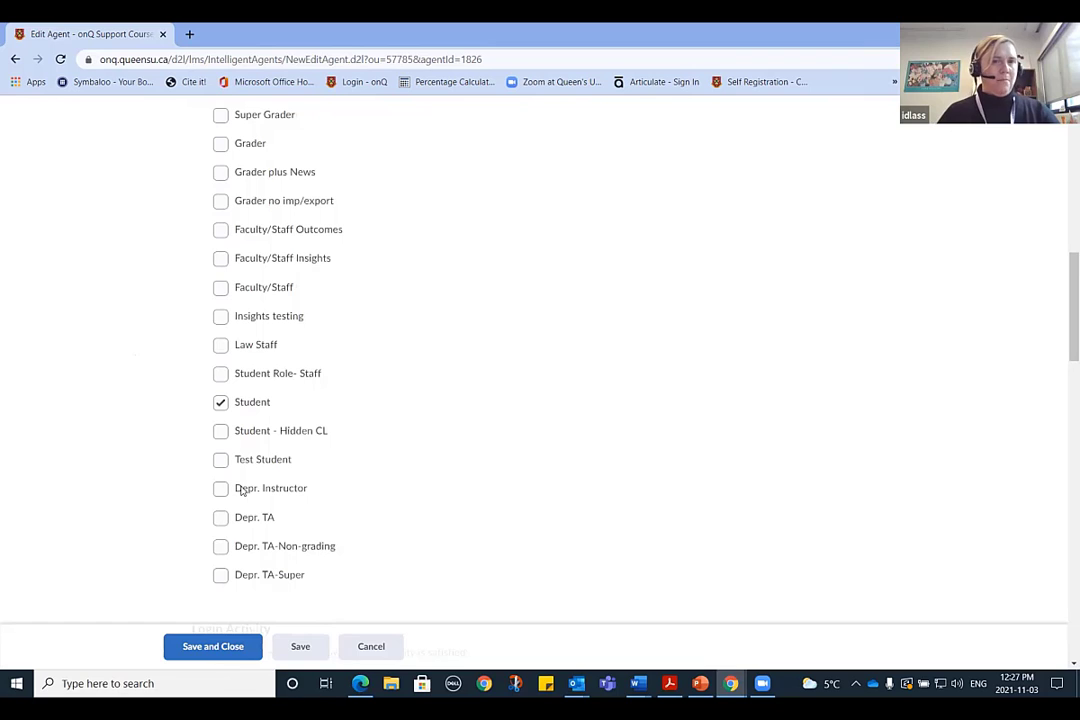
# Review the agent's login activity, course activity and release condition criteria, along with its repetition setting and email fields.
pyautogui.scroll(-1, 239, 441)
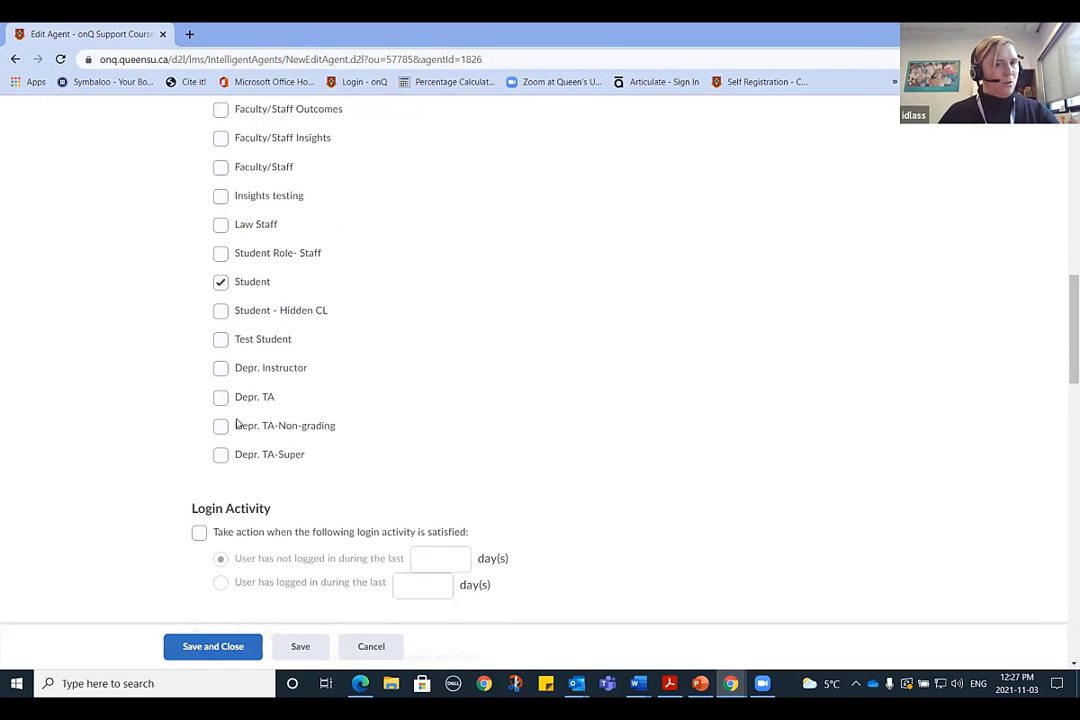
pyautogui.scroll(-3, 236, 420)
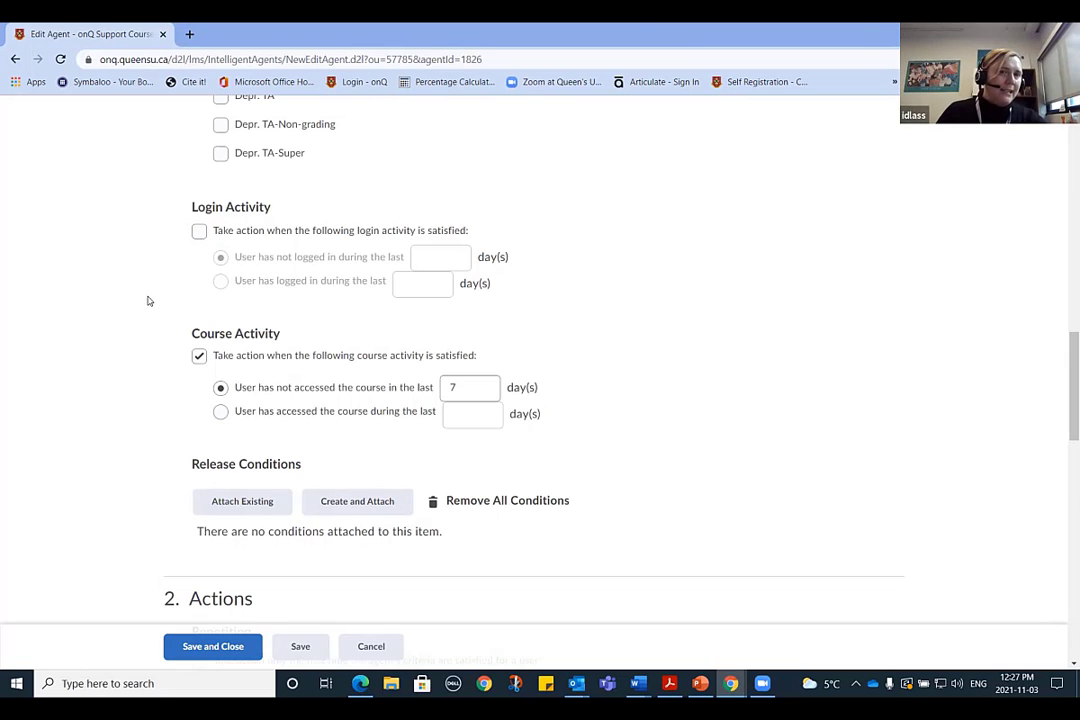
pyautogui.scroll(-2, 148, 300)
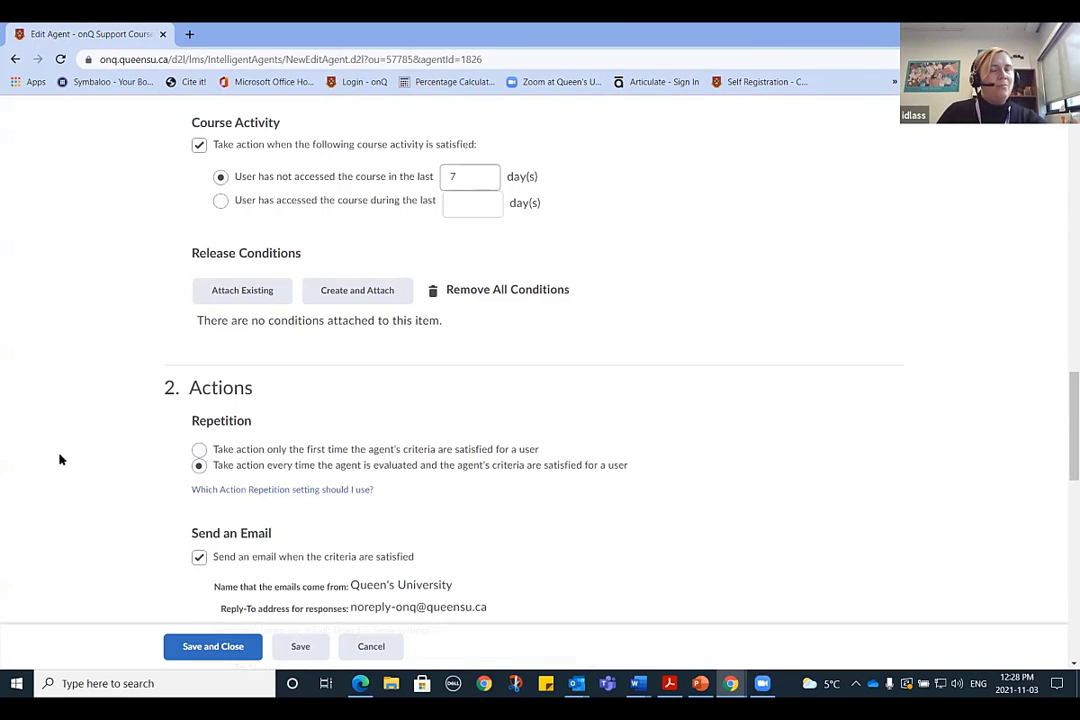
pyautogui.scroll(10, 58, 457)
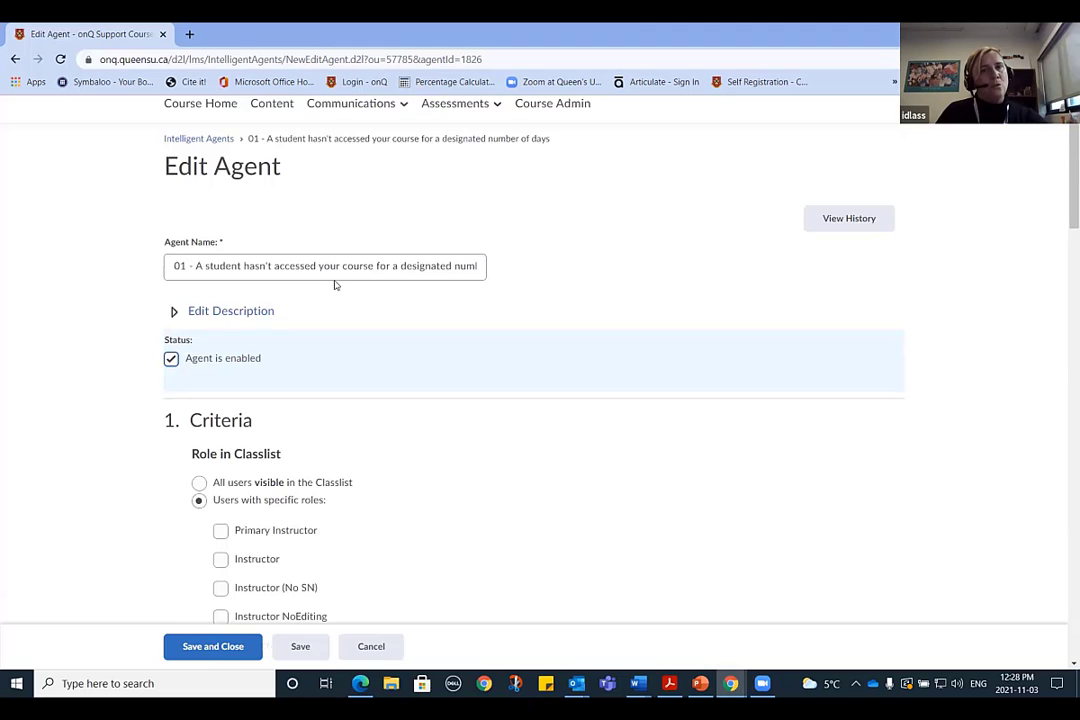
pyautogui.scroll(-6, 333, 284)
pyautogui.scroll(-8, 324, 262)
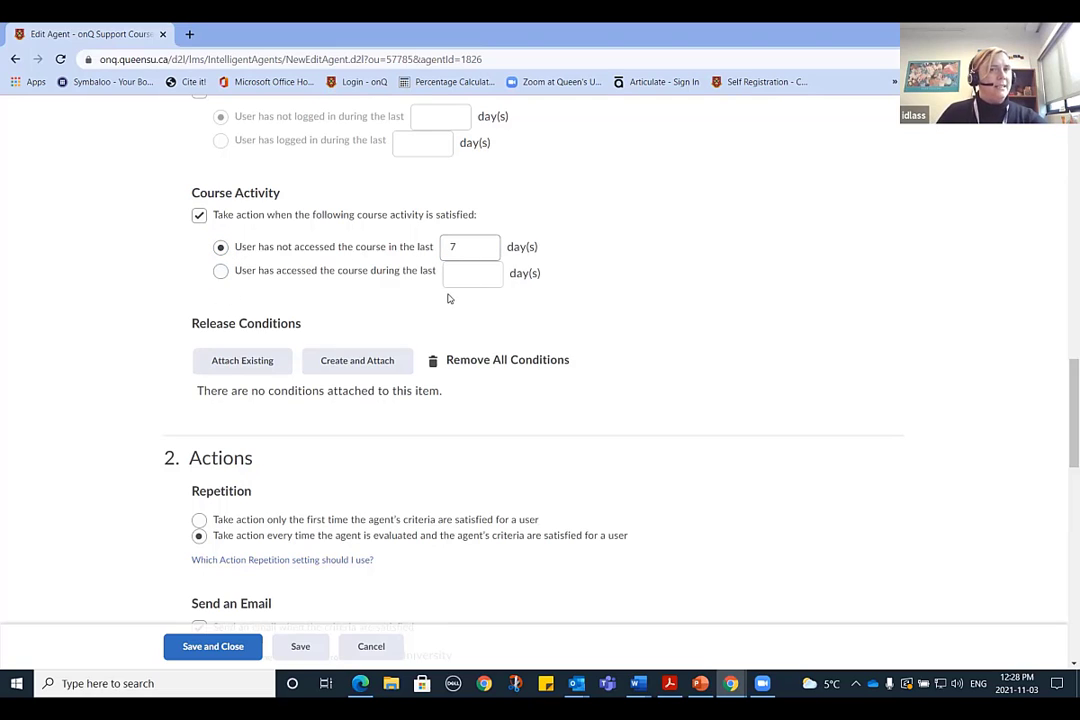
pyautogui.scroll(-3, 440, 299)
pyautogui.scroll(-5, 304, 316)
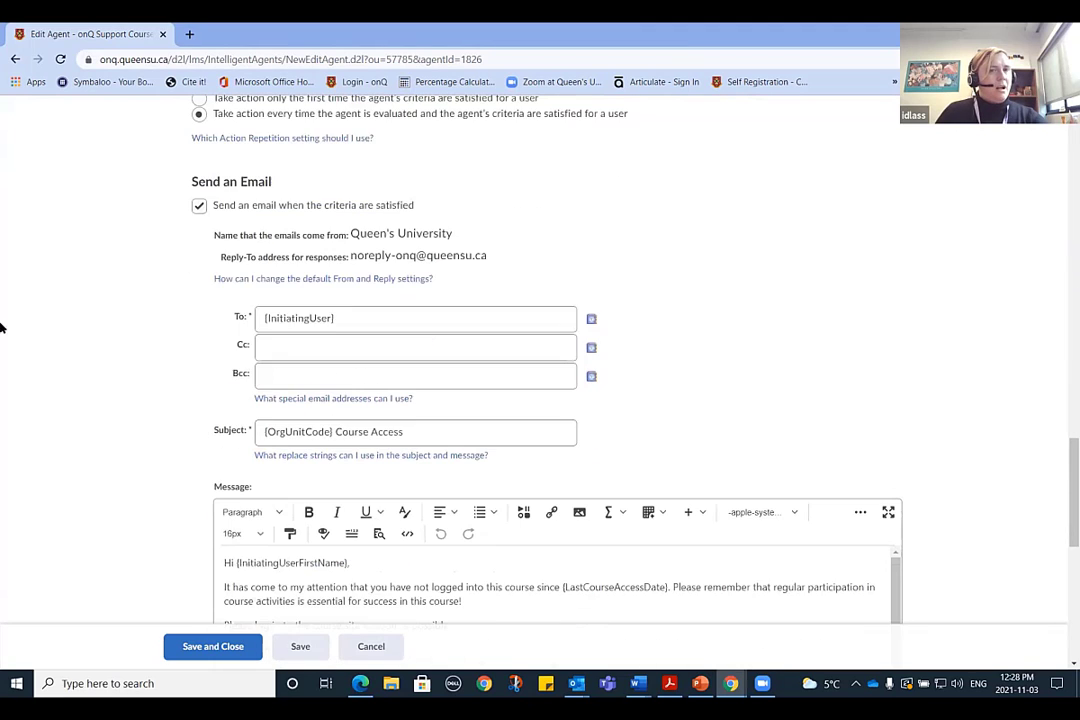
pyautogui.scroll(2, 36, 297)
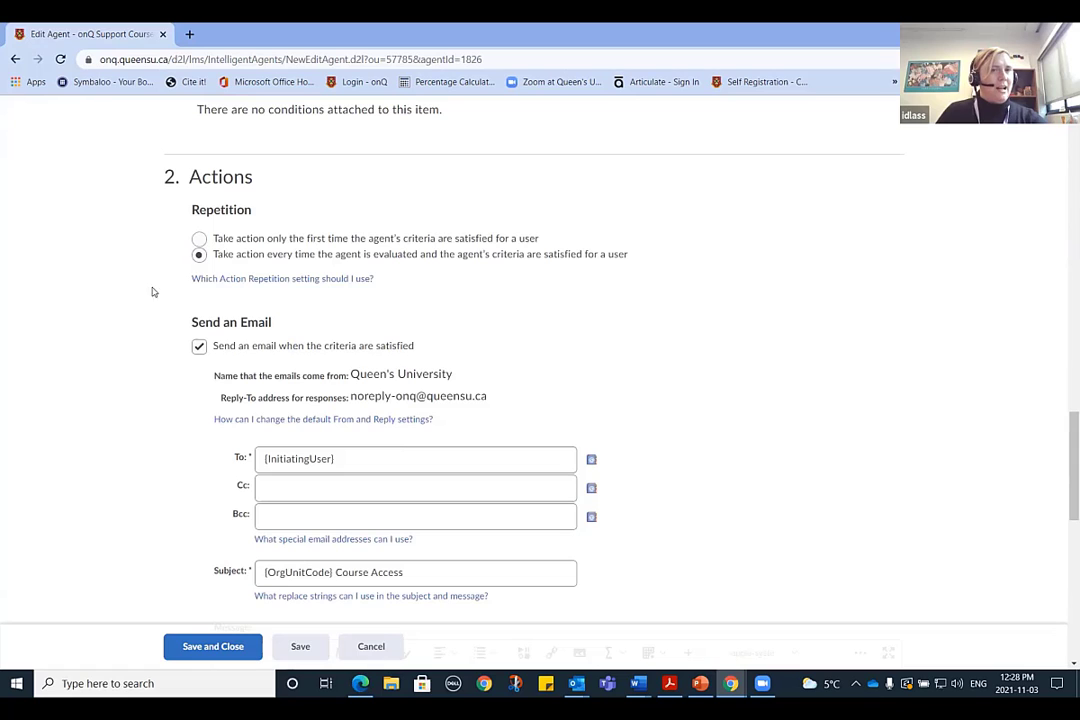
pyautogui.scroll(-2, 172, 324)
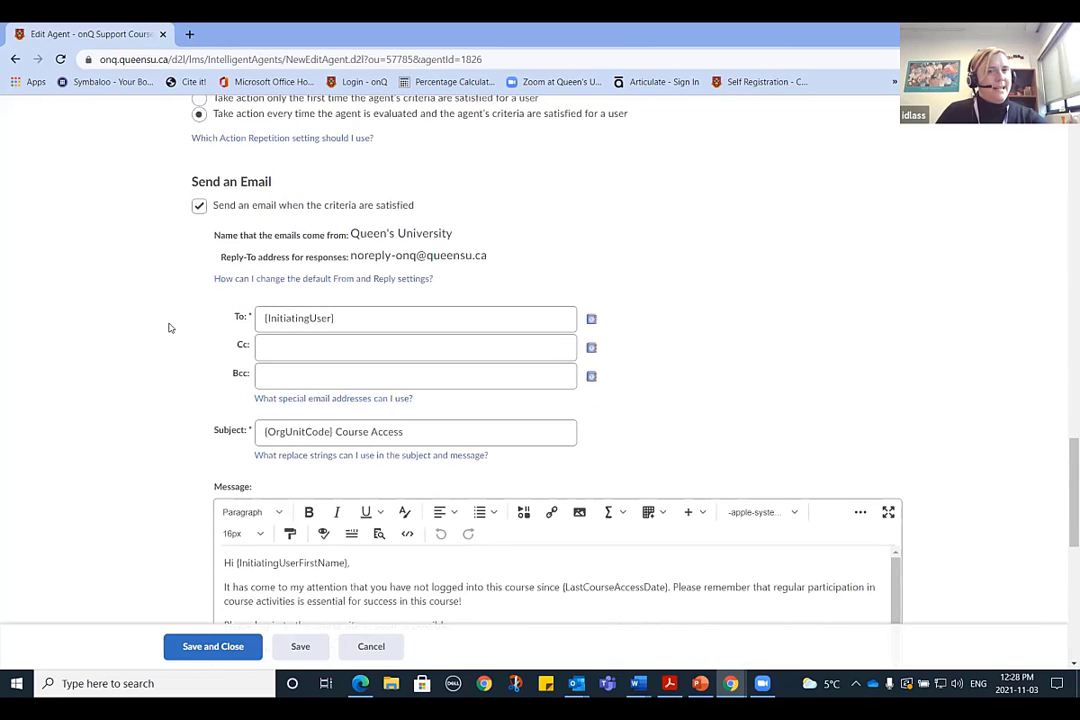
pyautogui.scroll(-1, 245, 318)
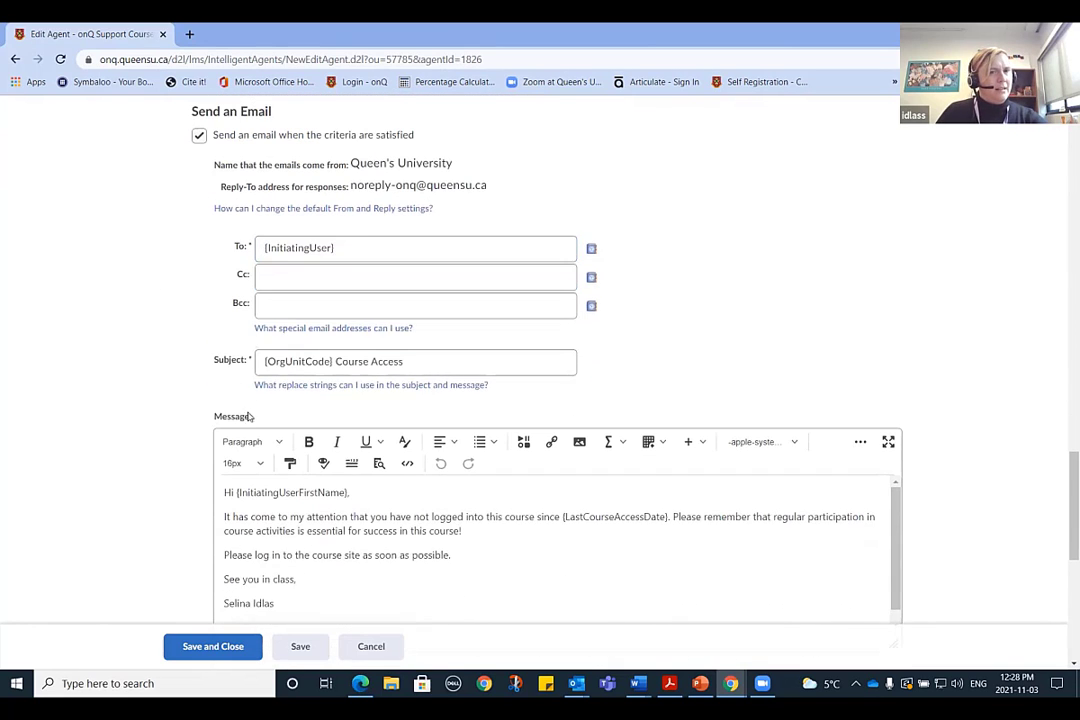
# Consult the help on replace strings for the email subject and message, highlighting {InitiatingUserOrgDefinedId}, and close it.
pyautogui.click(290, 386)
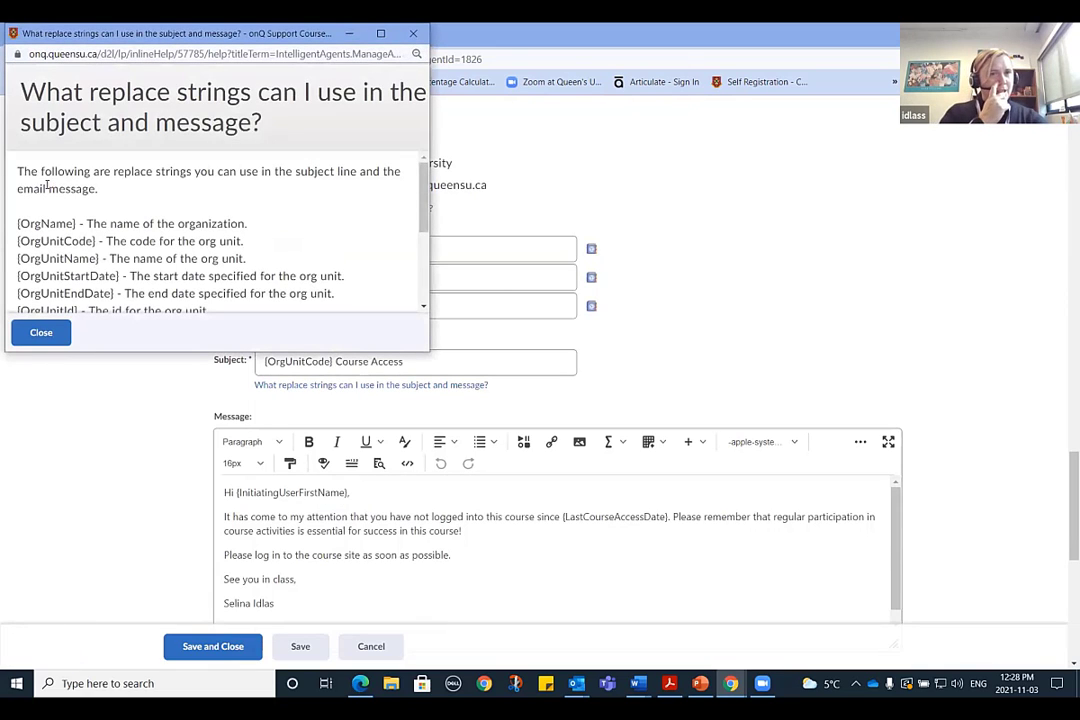
pyautogui.scroll(-3, 49, 186)
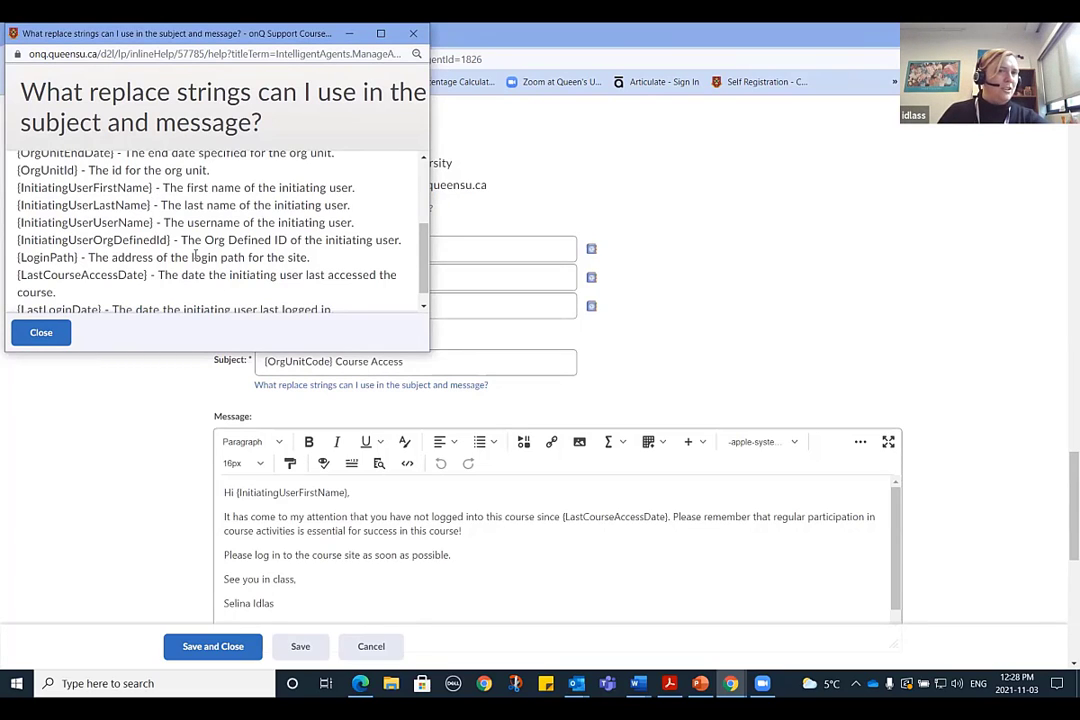
pyautogui.moveTo(171, 239); pyautogui.dragTo(3, 237)
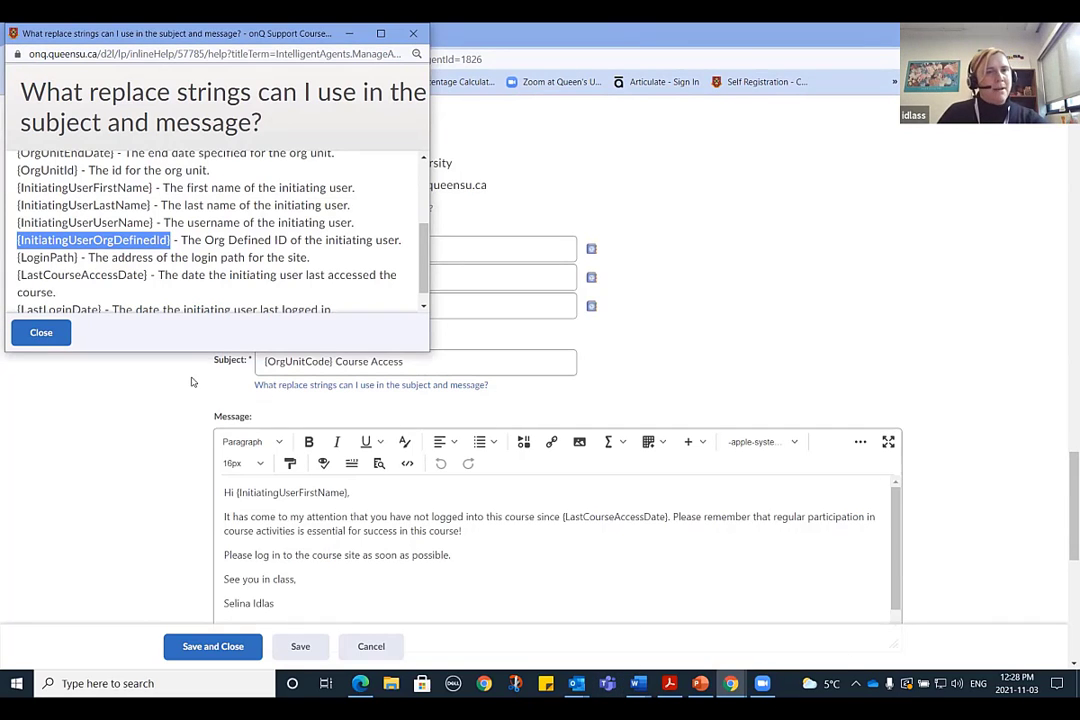
pyautogui.click(30, 337)
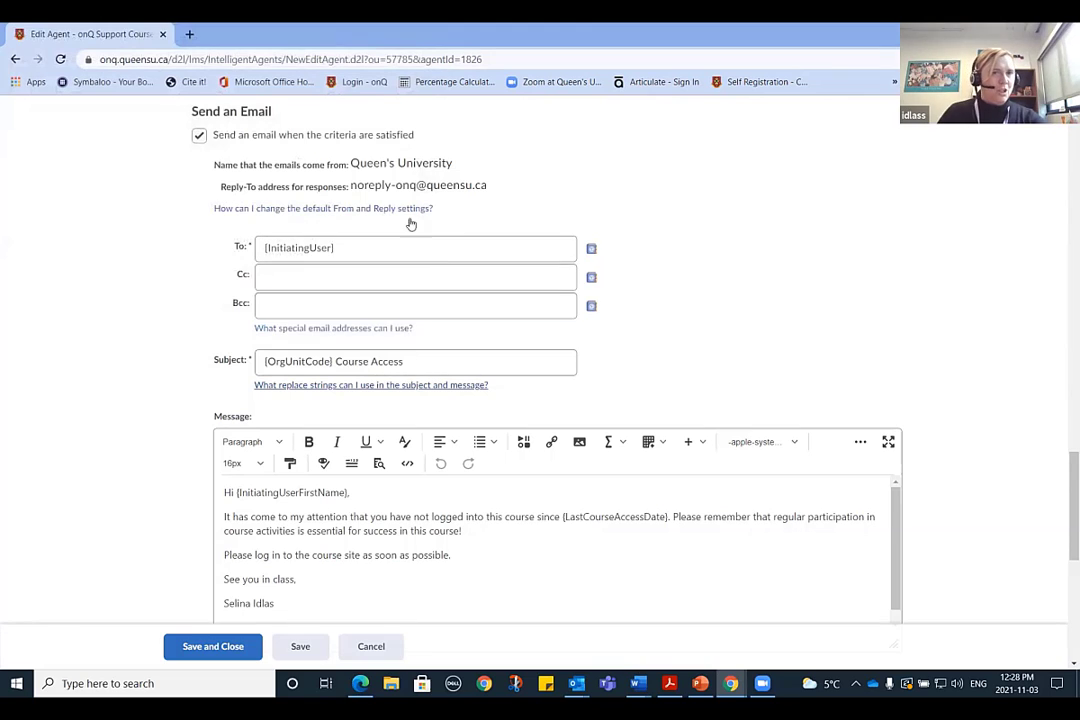
# Check the email message and attachment options, and save and close the agent.
pyautogui.scroll(-3, 268, 420)
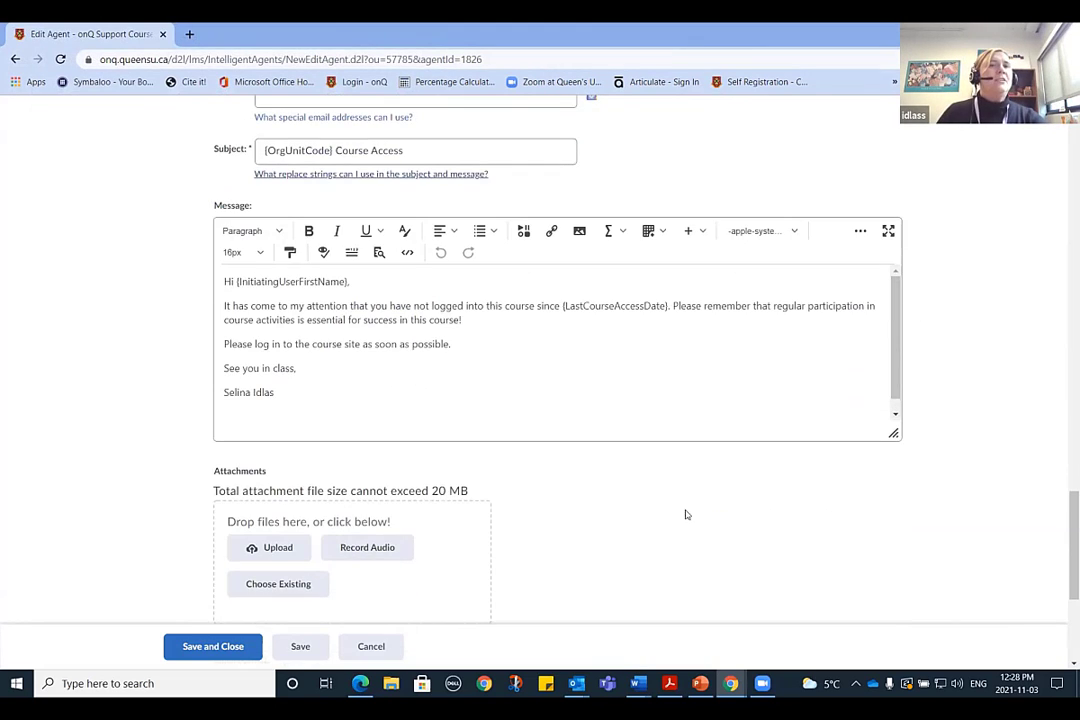
pyautogui.scroll(3, 735, 530)
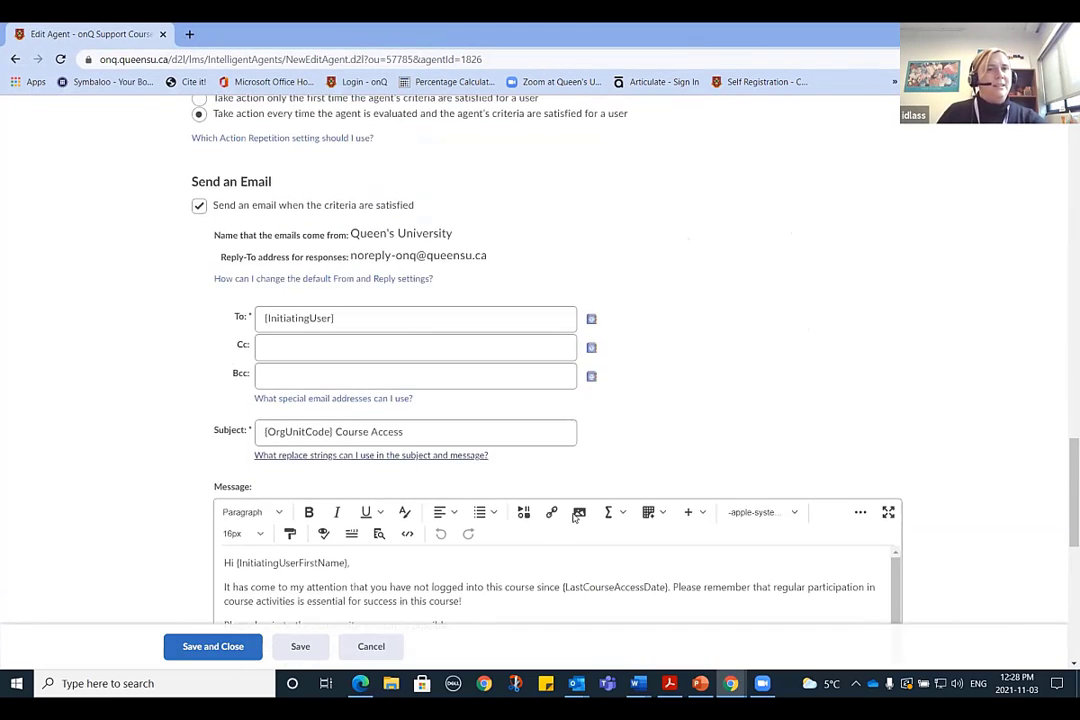
pyautogui.scroll(-1, 181, 342)
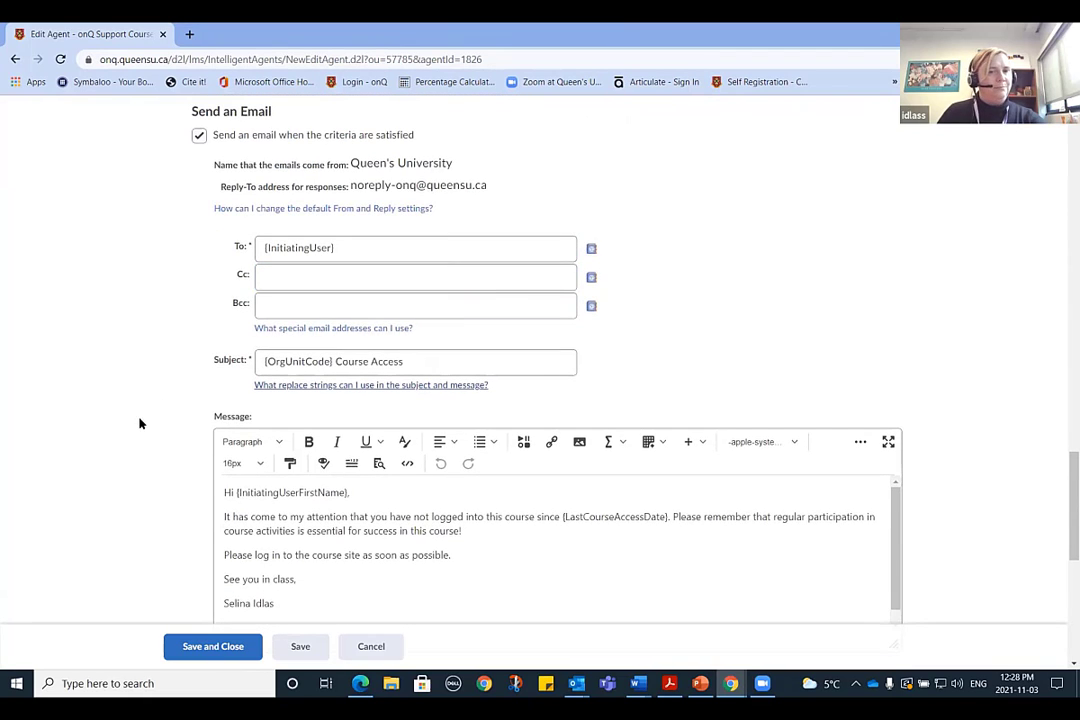
pyautogui.scroll(1, 140, 421)
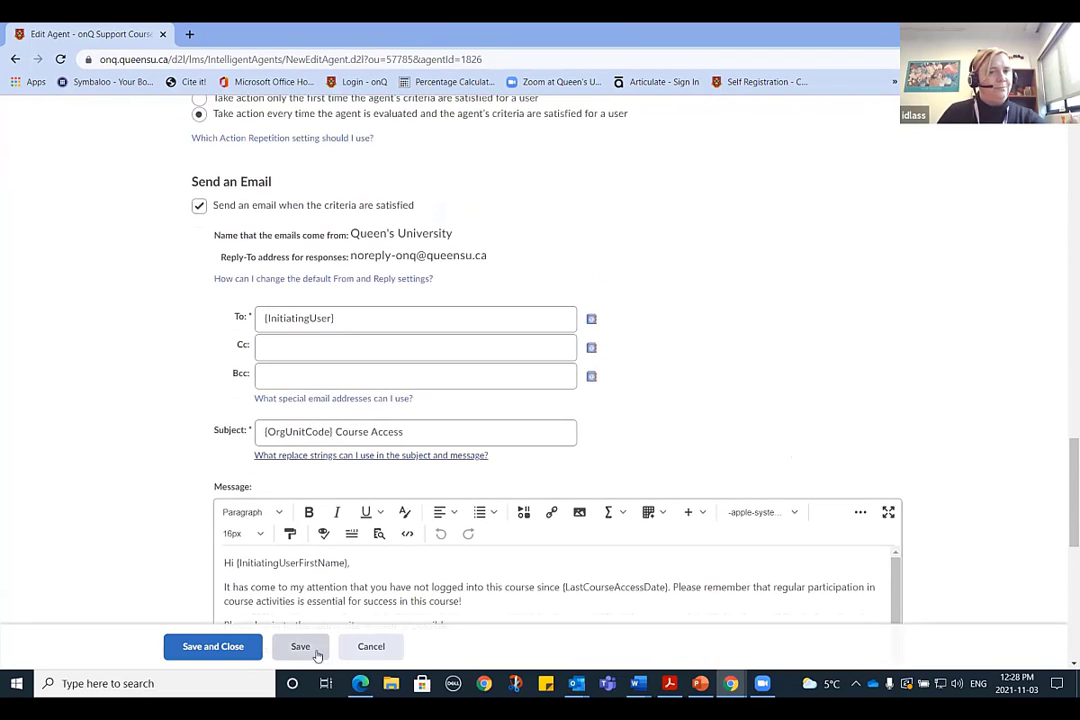
pyautogui.click(185, 646)
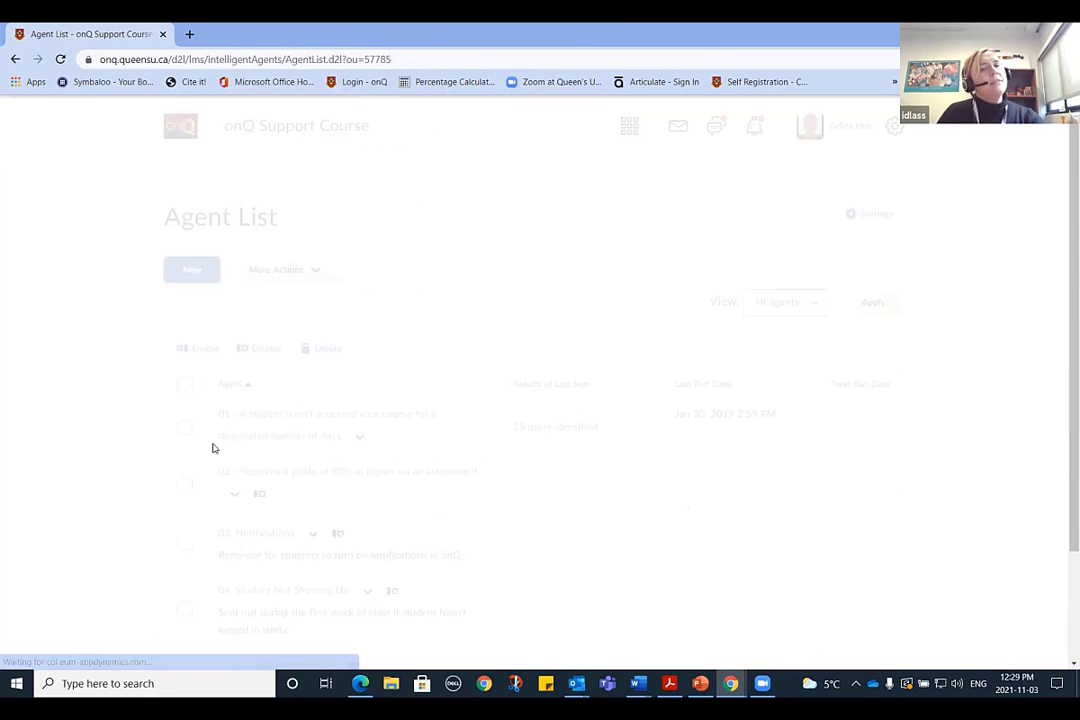
# Create a new agent from the agent list and name it "09: Grade Attempt".
pyautogui.scroll(-2, 229, 418)
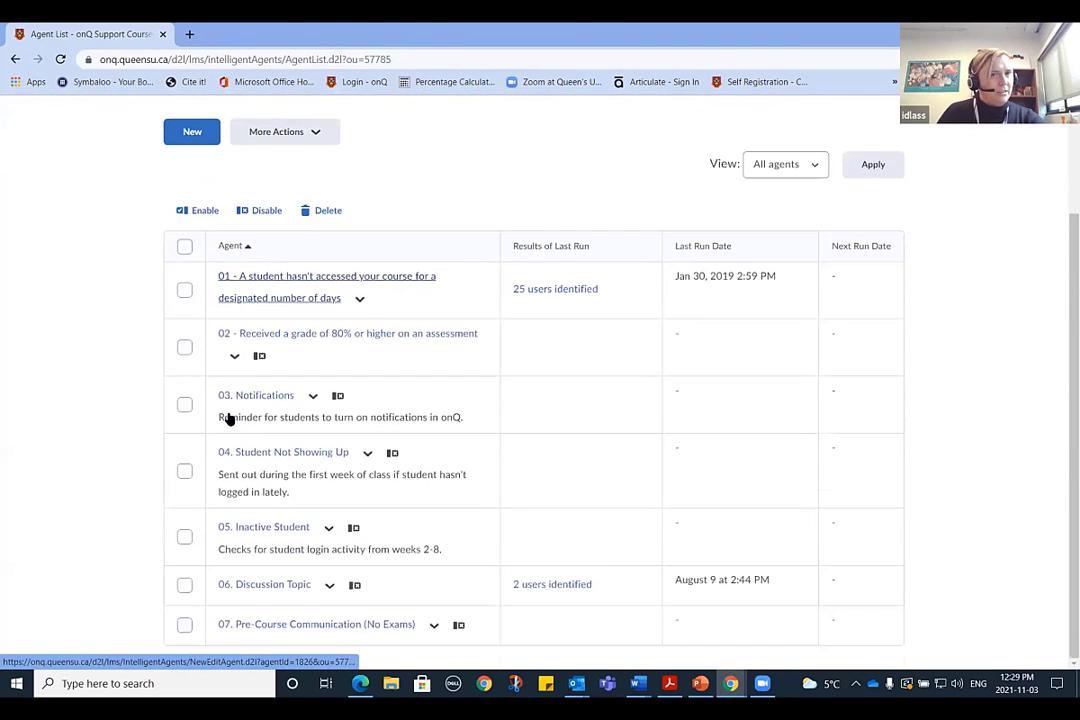
pyautogui.scroll(2, 229, 418)
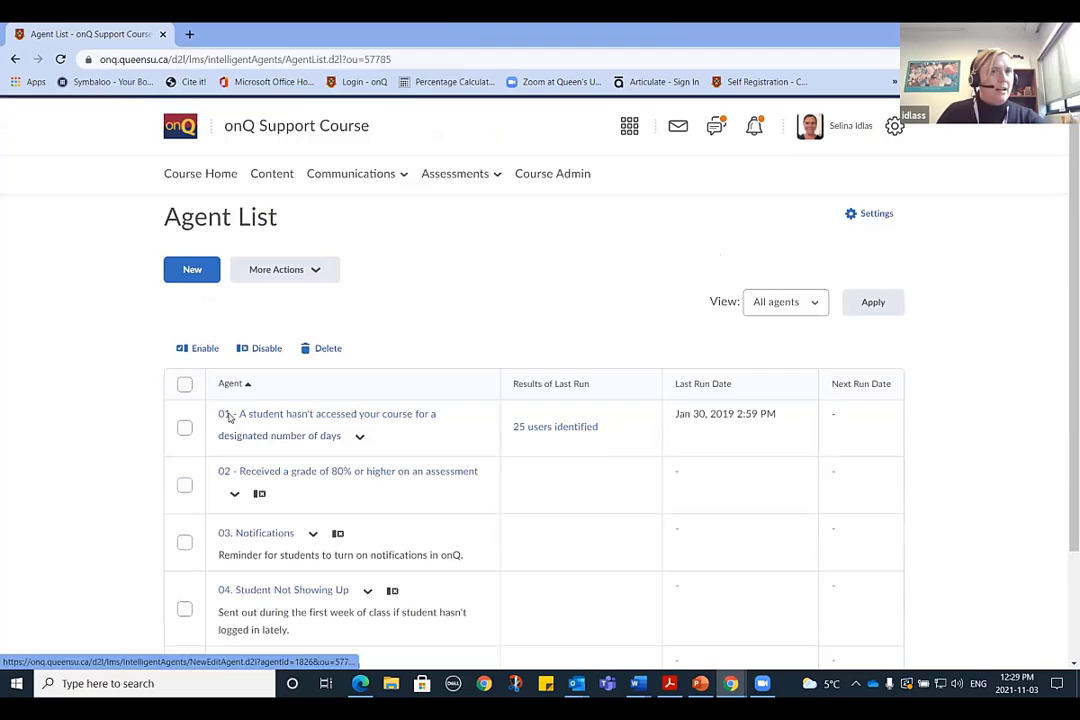
pyautogui.click(190, 270)
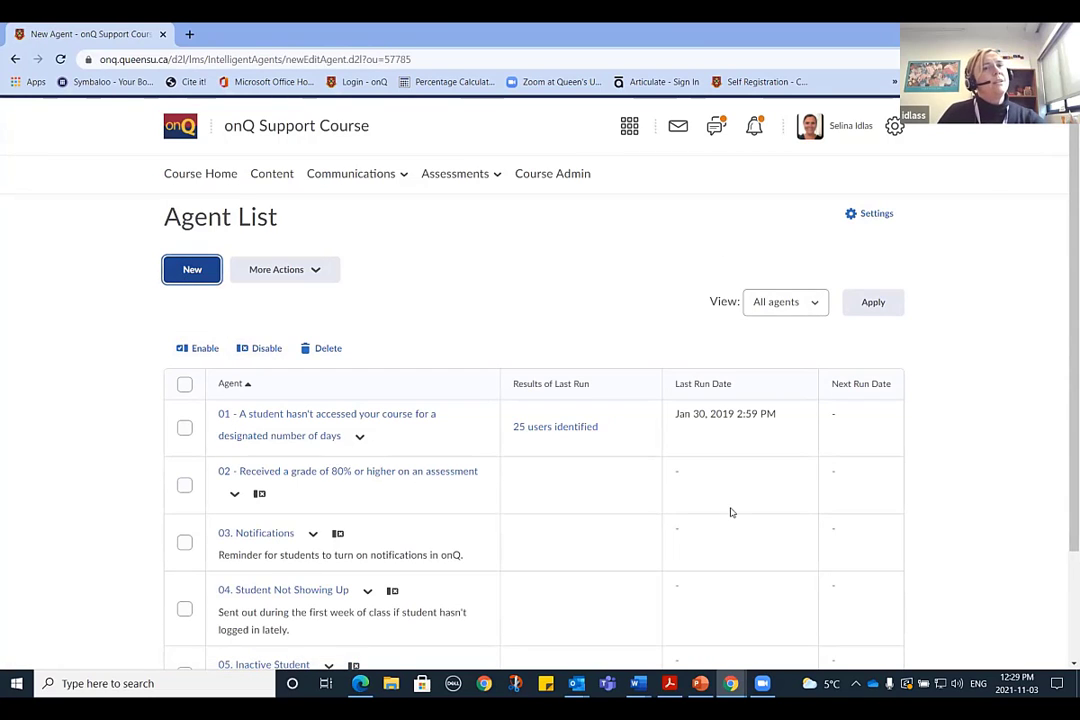
pyautogui.click(252, 299)
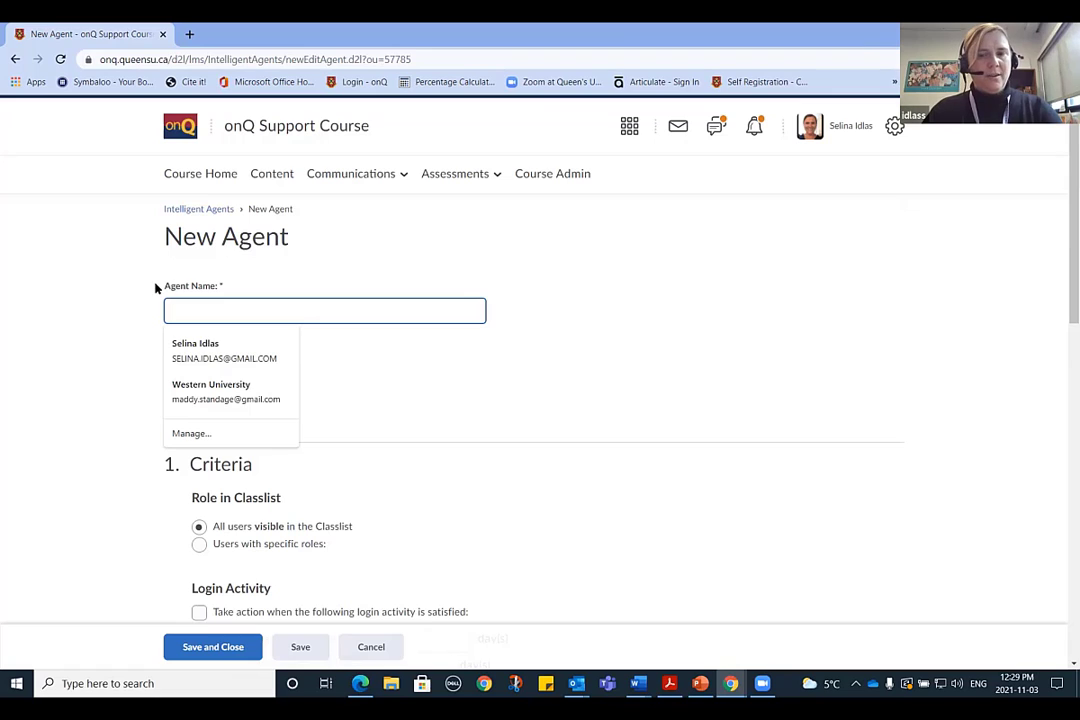
pyautogui.write('0')
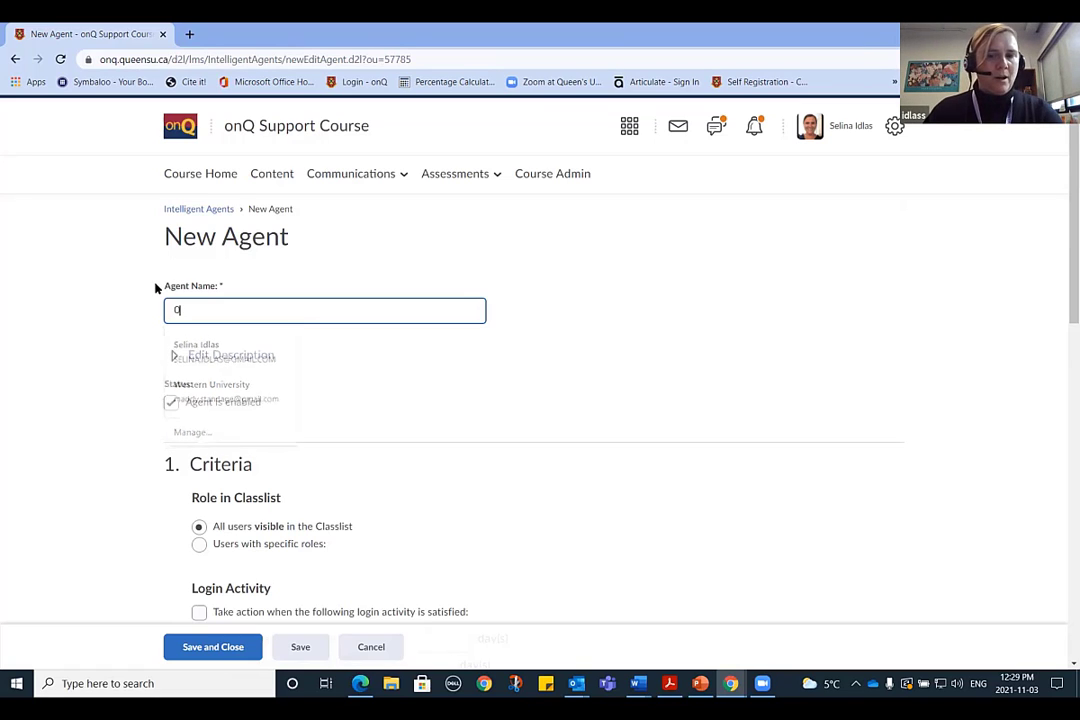
pyautogui.write('9:')
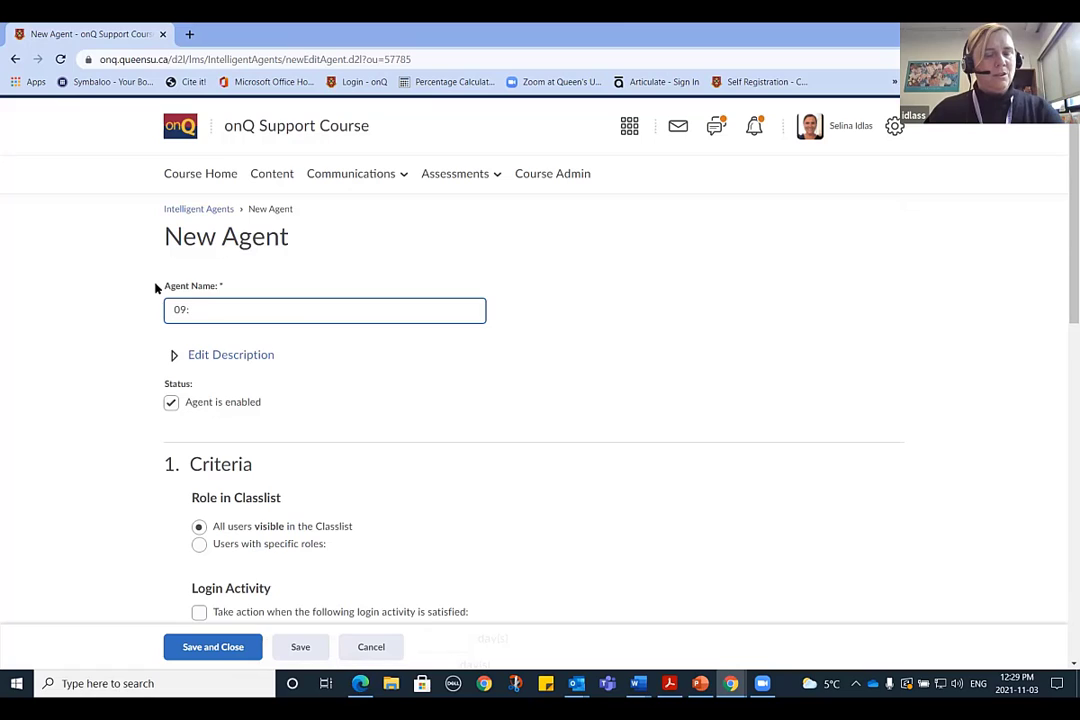
pyautogui.write('Qu')
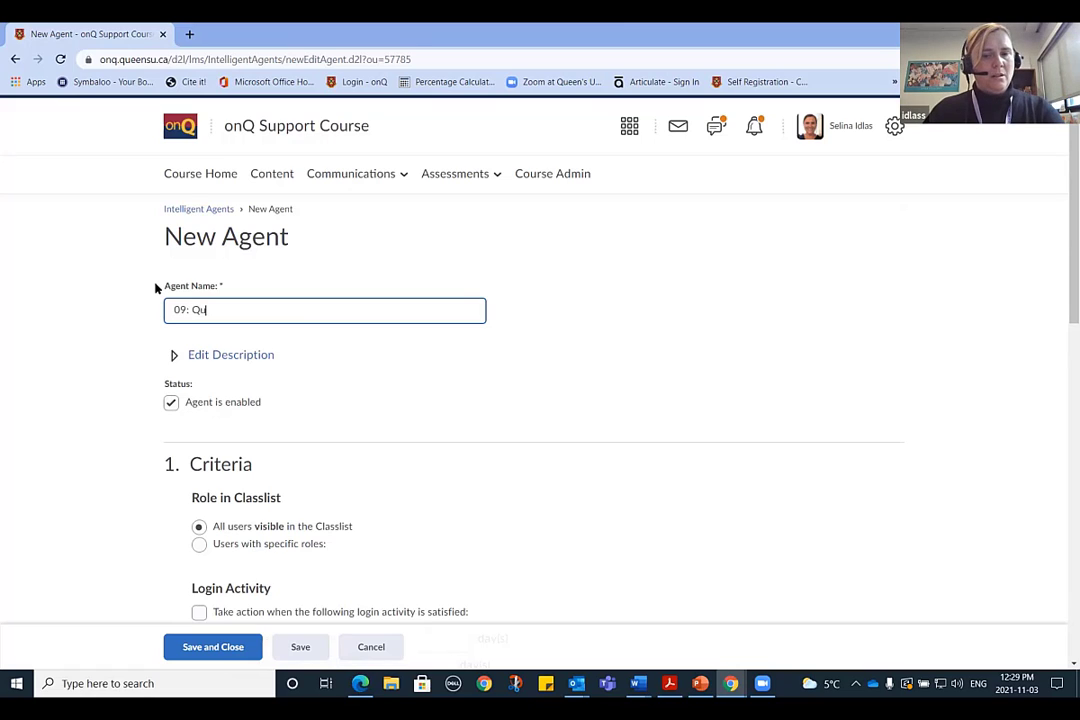
pyautogui.press('BackSpace')
pyautogui.press('BackSpace')
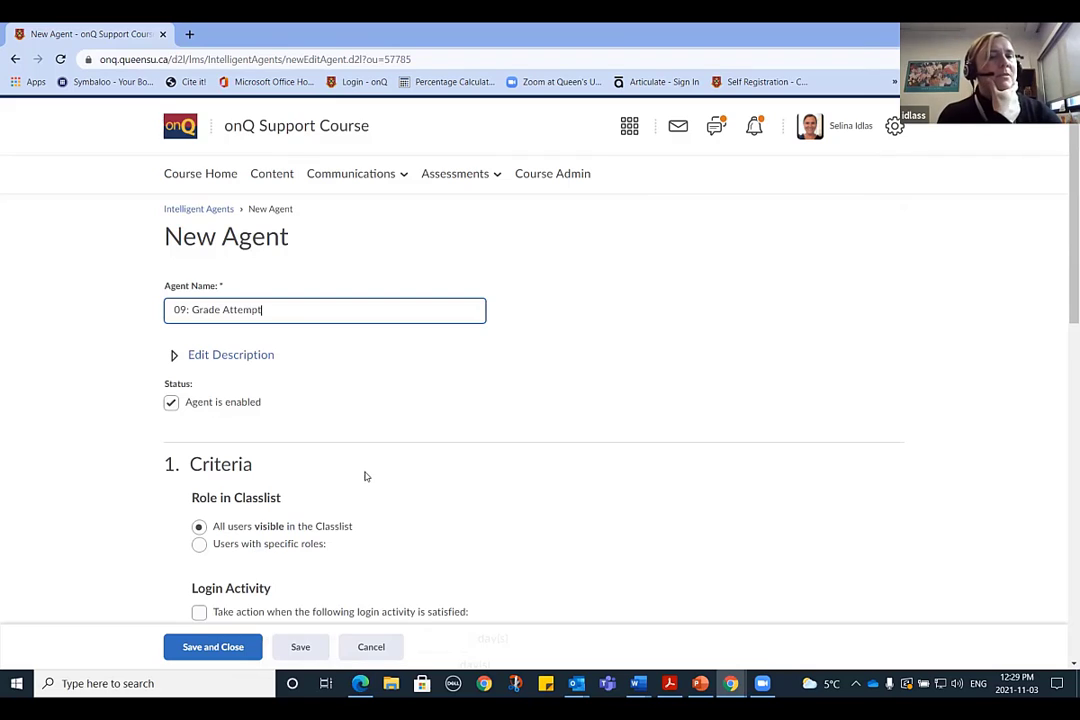
# Restrict the new agent's classlist criteria to users with specific roles and select the Student role.
pyautogui.scroll(-1, 360, 460)
pyautogui.scroll(-2, 357, 455)
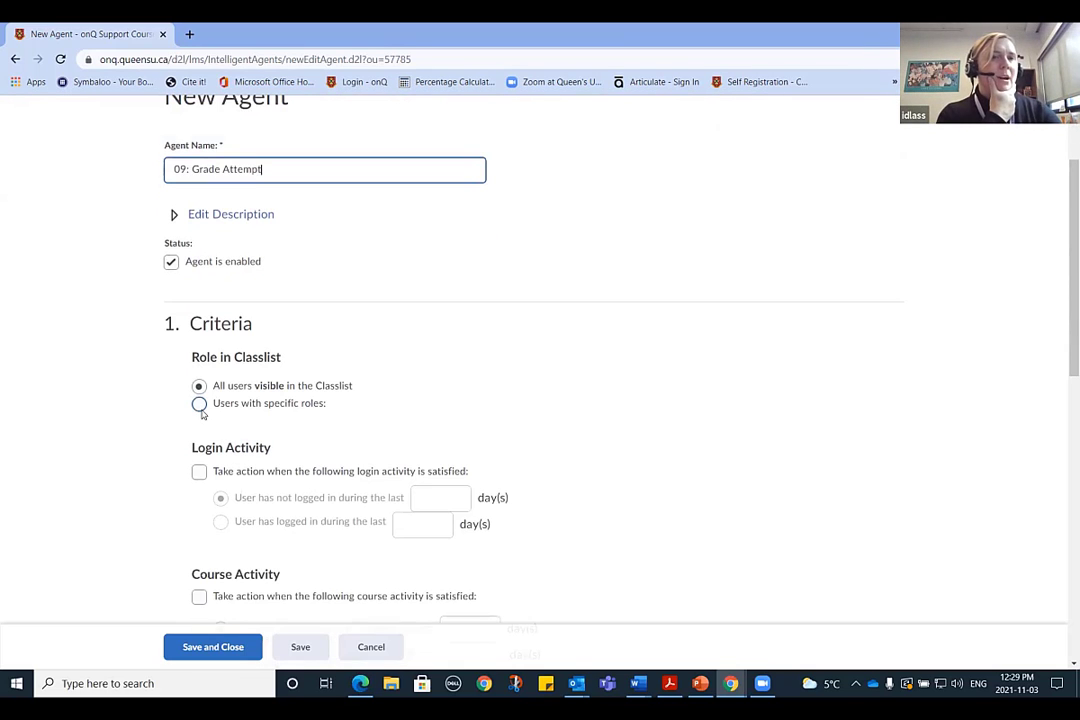
pyautogui.click(200, 405)
pyautogui.scroll(-5, 230, 410)
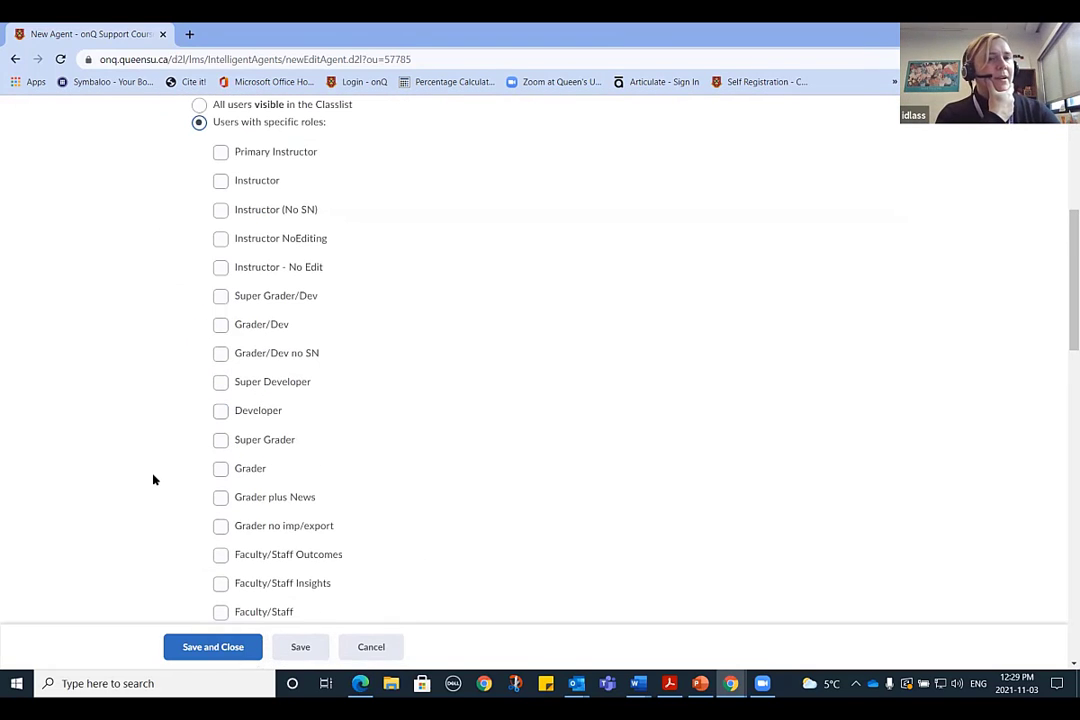
pyautogui.scroll(1, 193, 404)
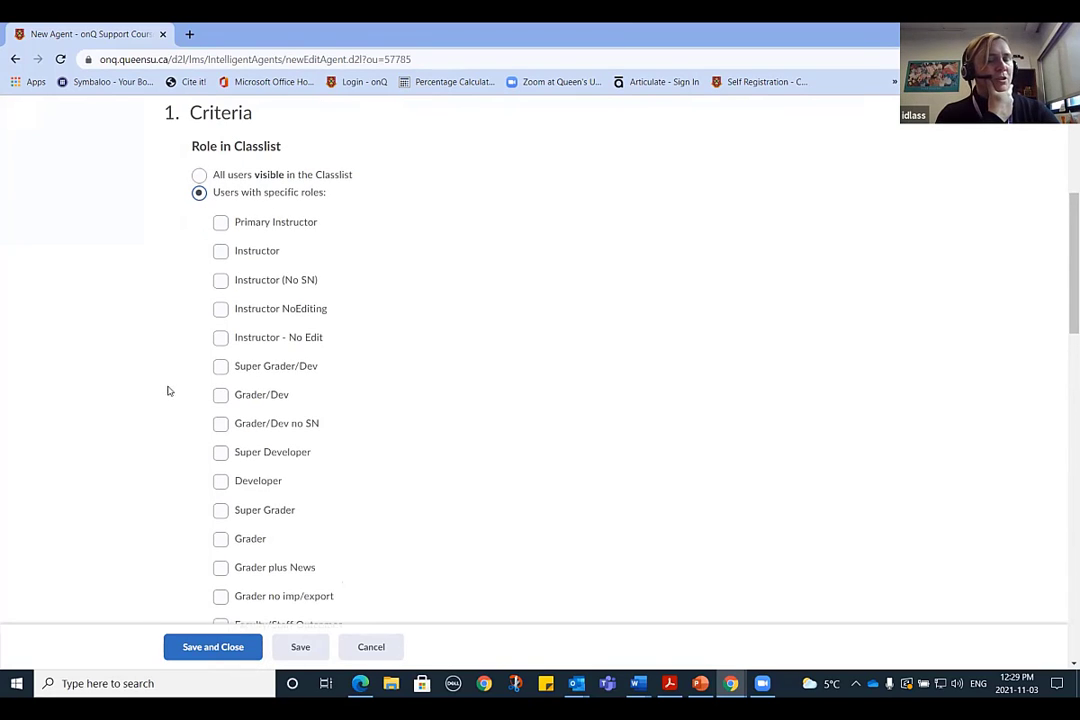
pyautogui.scroll(-1, 166, 388)
pyautogui.scroll(-5, 175, 377)
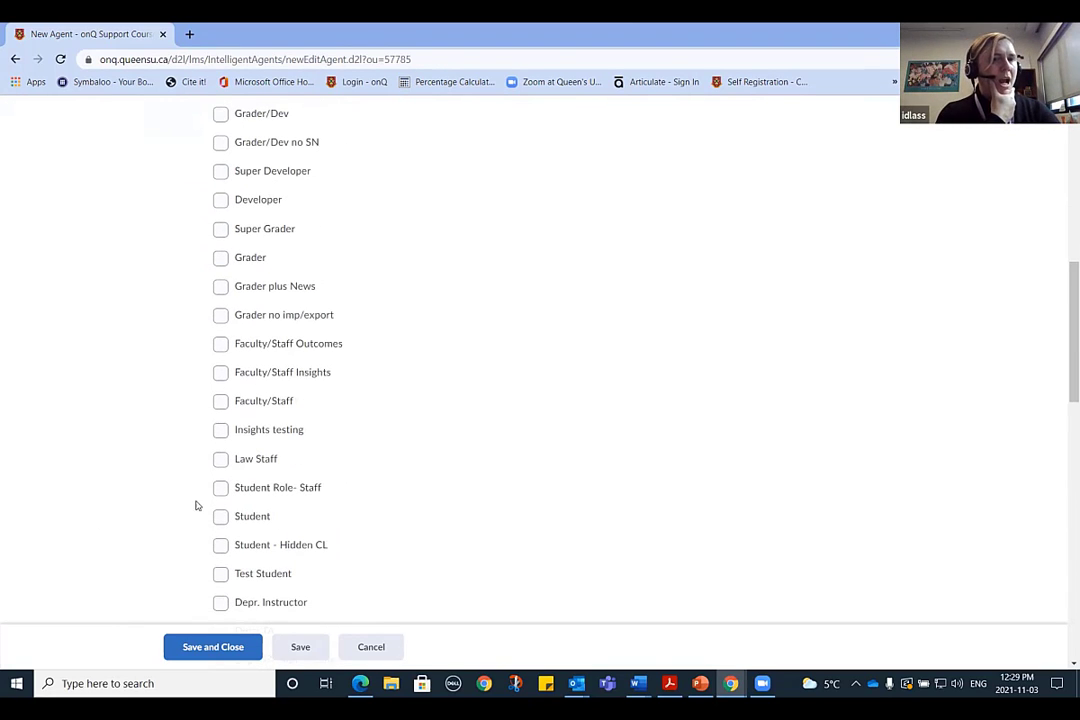
pyautogui.click(221, 518)
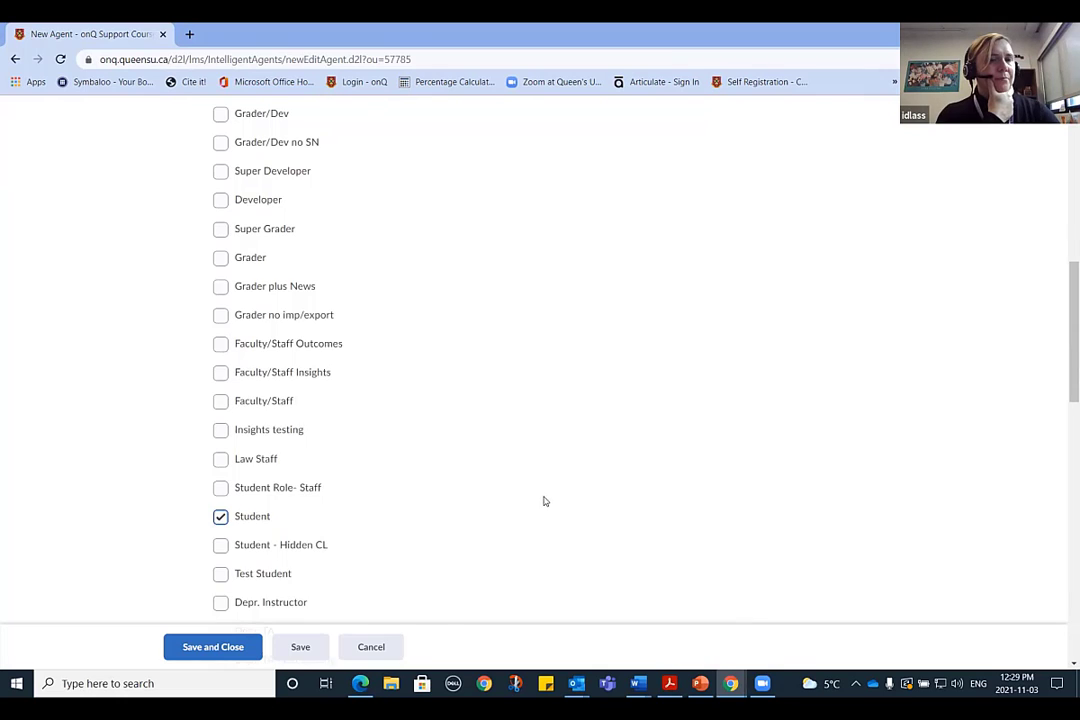
# Try enabling the course activity condition in the new agent's criteria, and turn it off again.
pyautogui.scroll(-8, 545, 501)
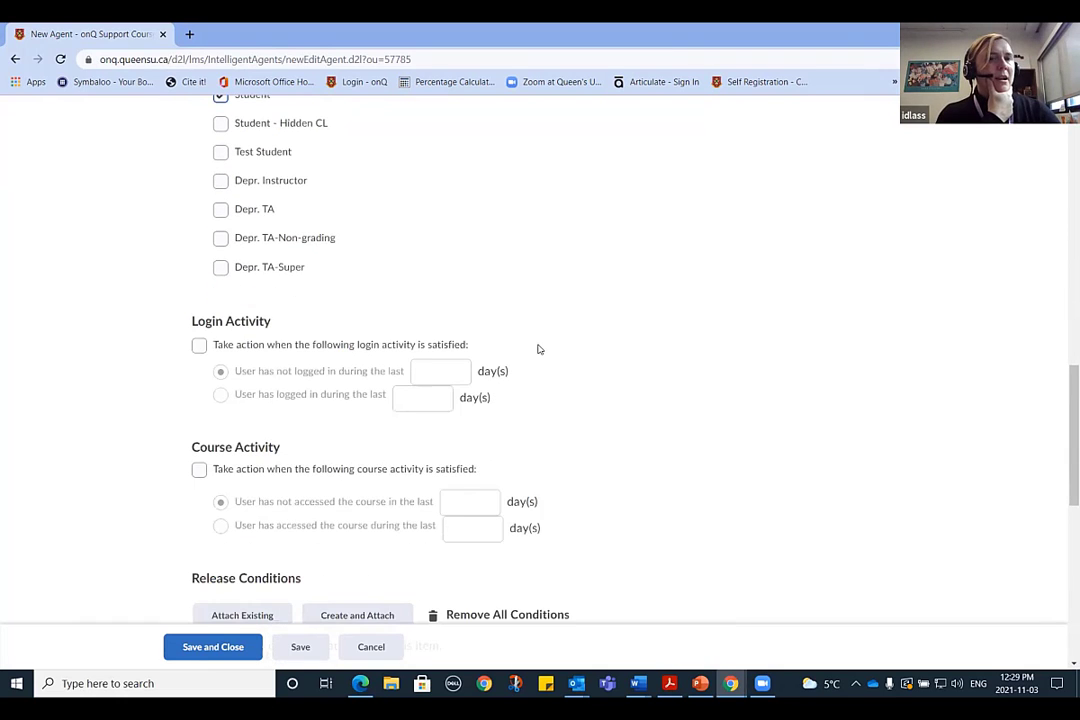
pyautogui.scroll(-3, 537, 349)
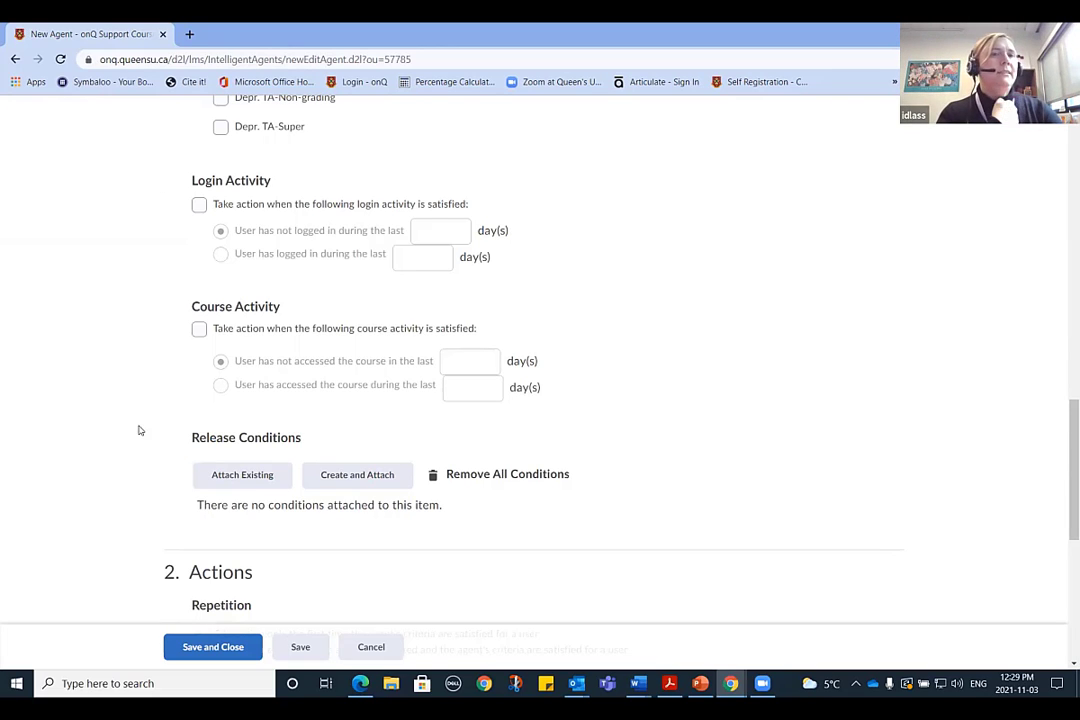
pyautogui.click(199, 330)
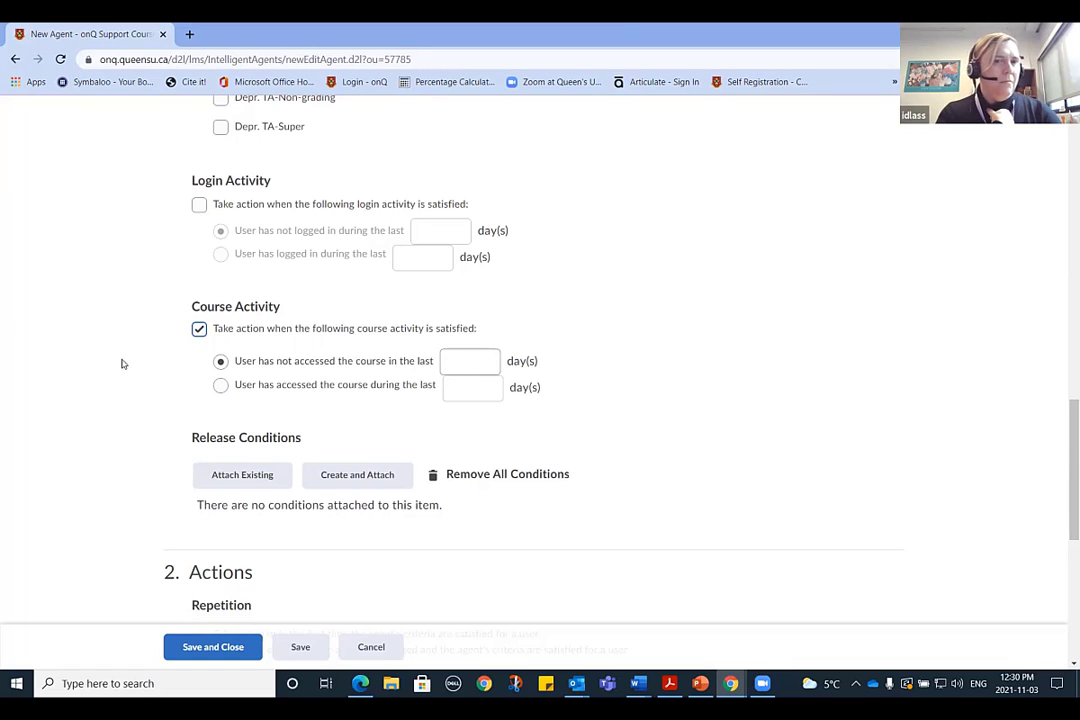
pyautogui.click(201, 330)
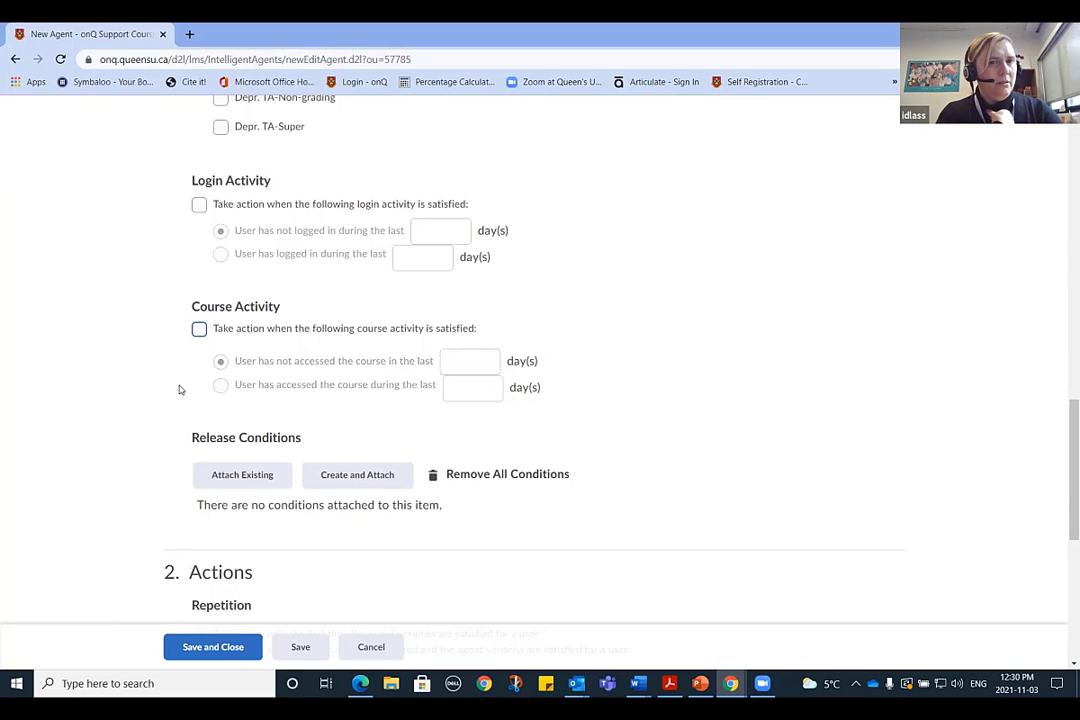
# Start a new release condition for the agent, browse the condition types and choose Grade value on a grade item.
pyautogui.scroll(-1, 180, 390)
pyautogui.scroll(-1, 200, 470)
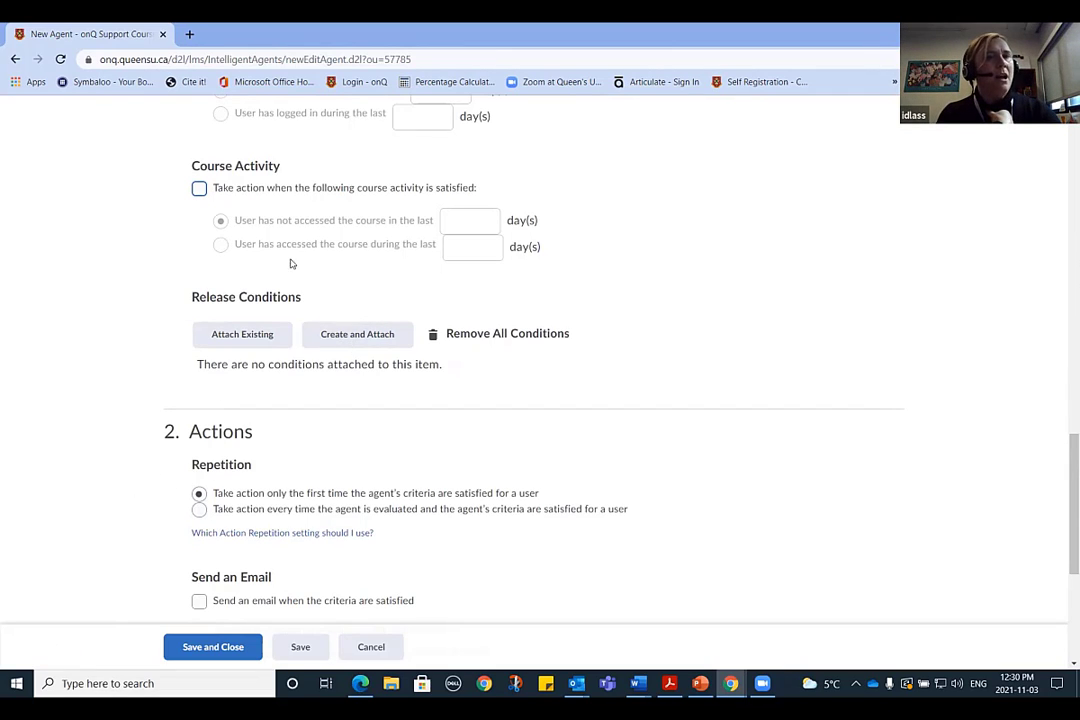
pyautogui.click(338, 341)
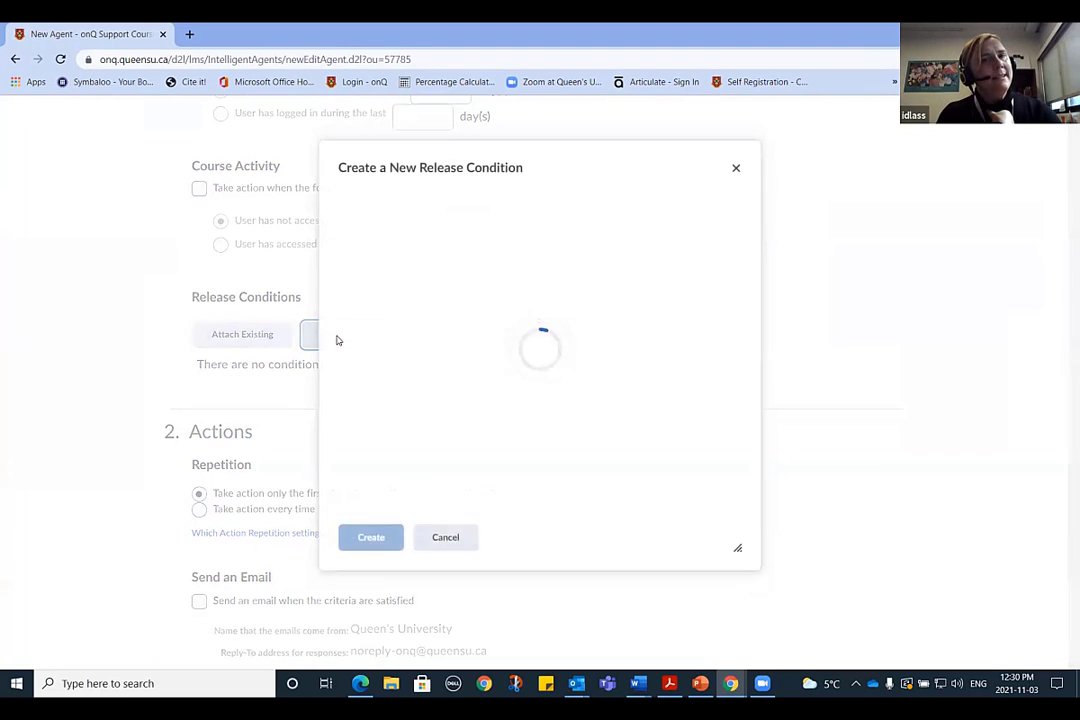
pyautogui.click(398, 248)
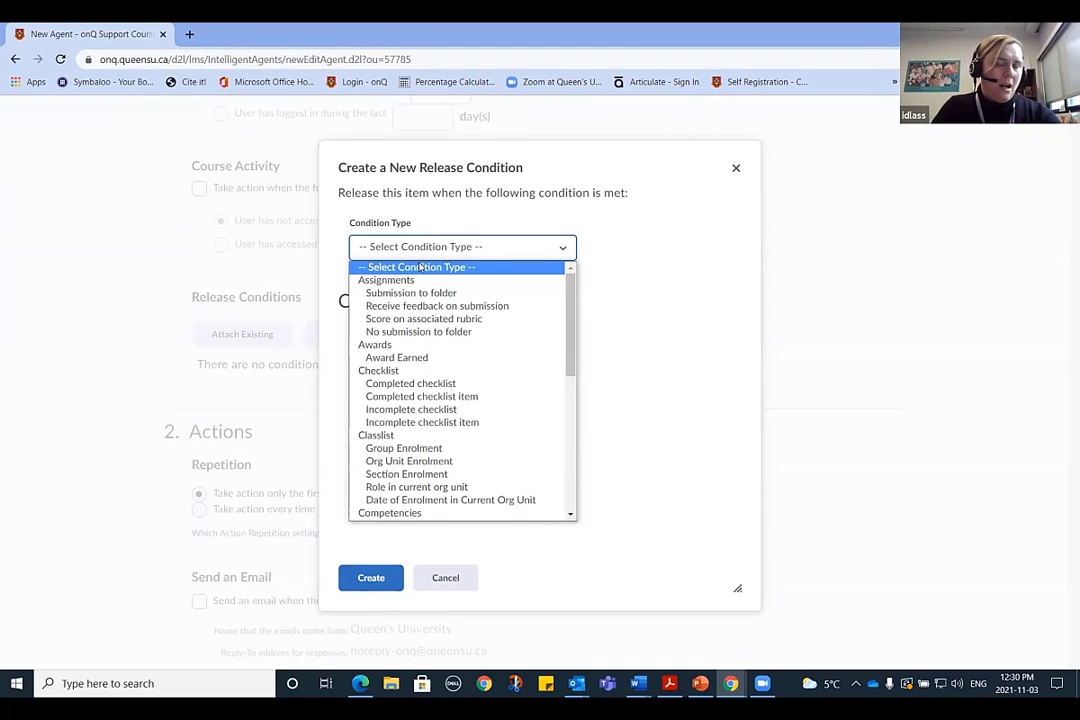
pyautogui.scroll(-3, 430, 335)
pyautogui.scroll(-3, 430, 335)
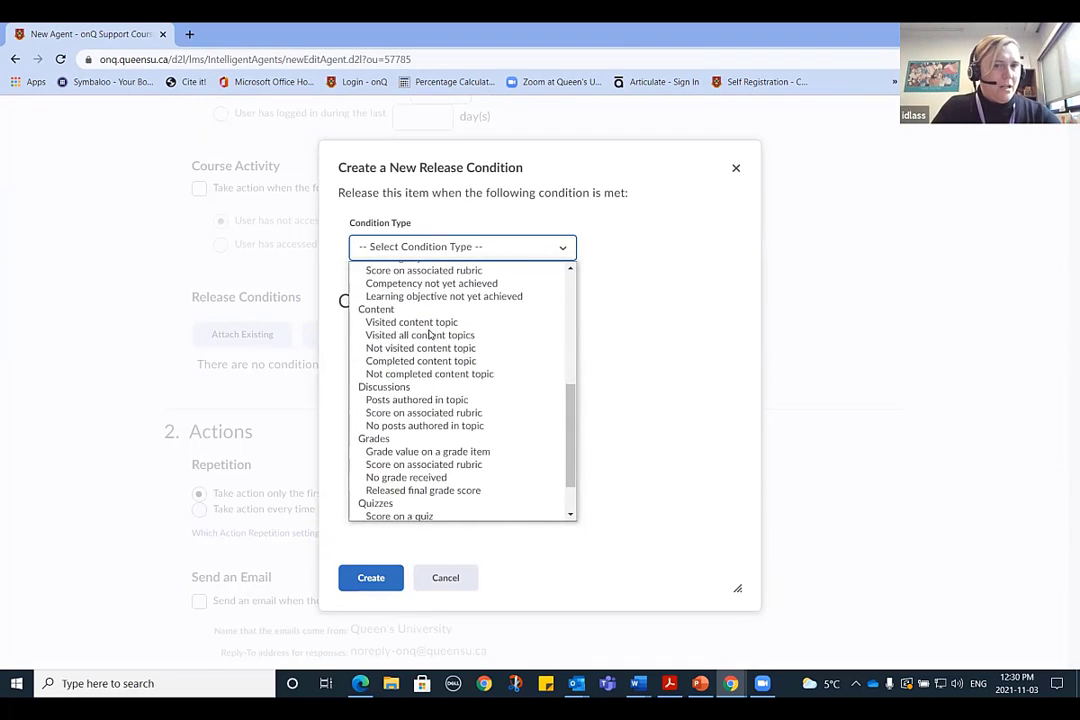
pyautogui.scroll(-2, 430, 345)
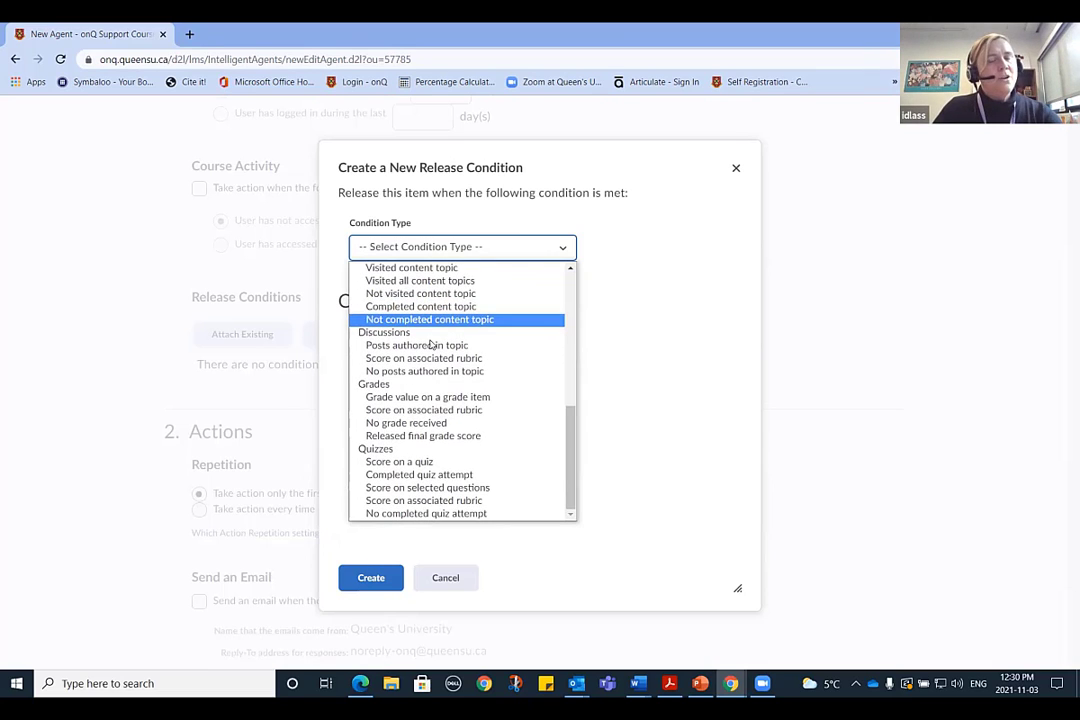
pyautogui.scroll(12, 430, 350)
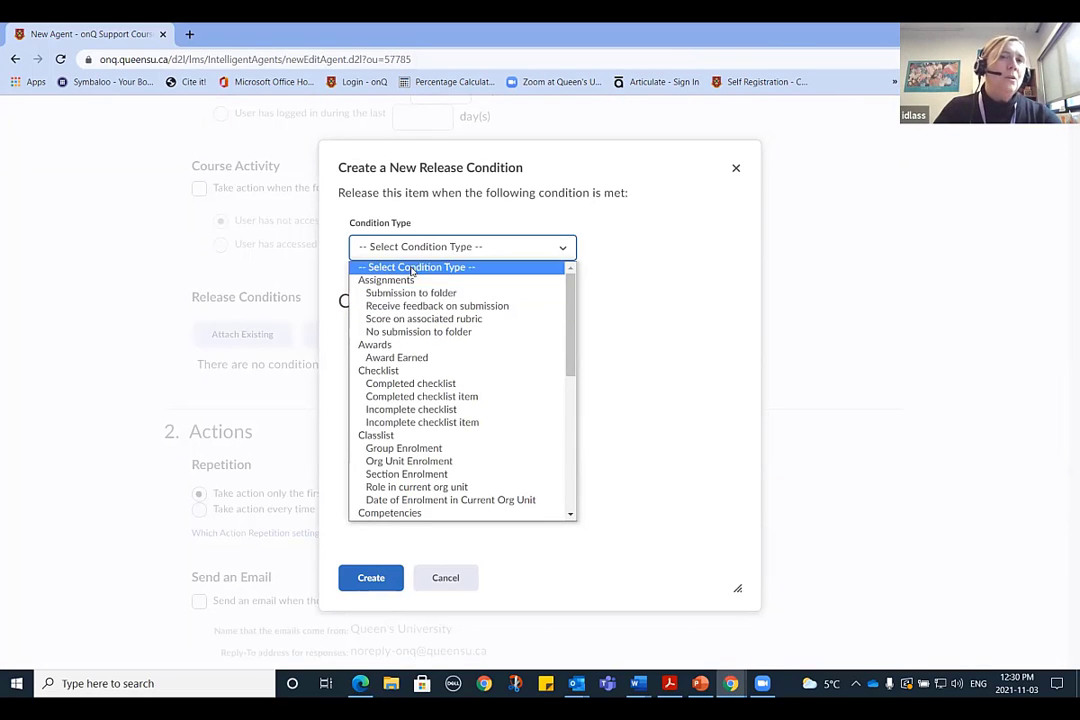
pyautogui.scroll(-3, 371, 410)
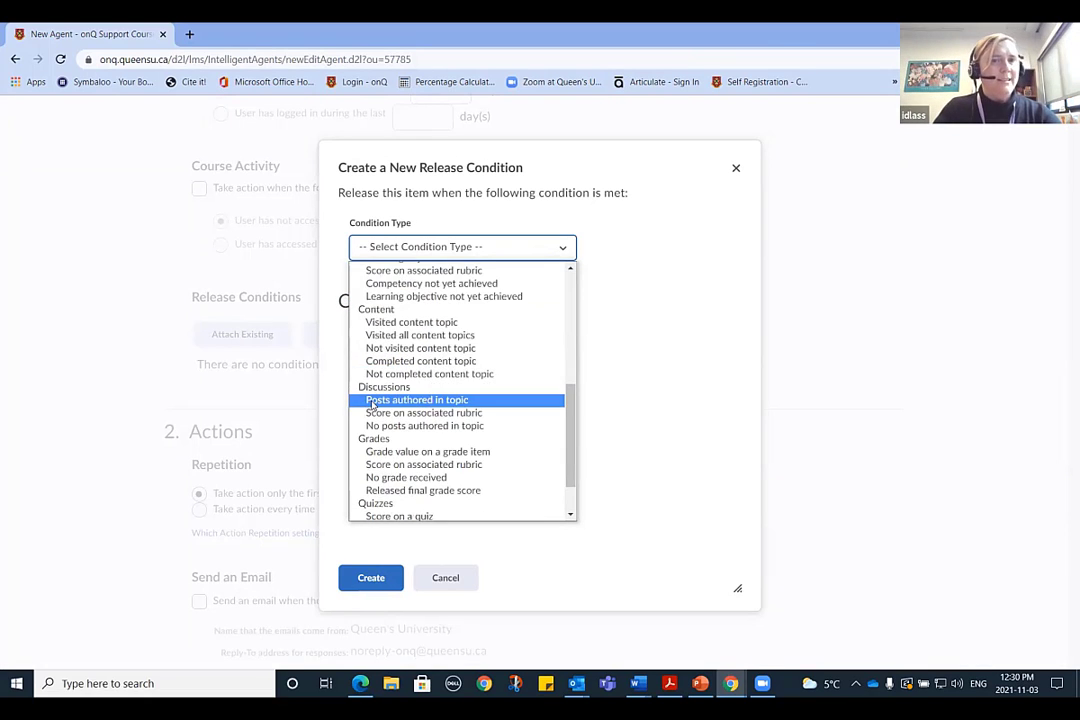
pyautogui.scroll(3, 371, 397)
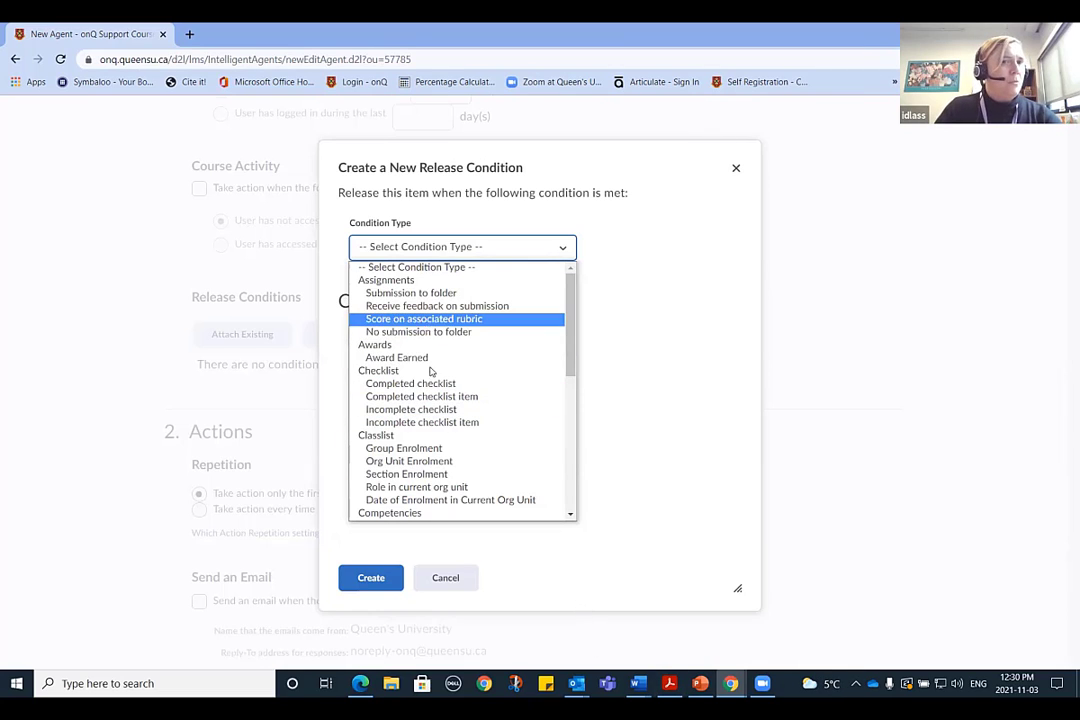
pyautogui.scroll(-3, 453, 470)
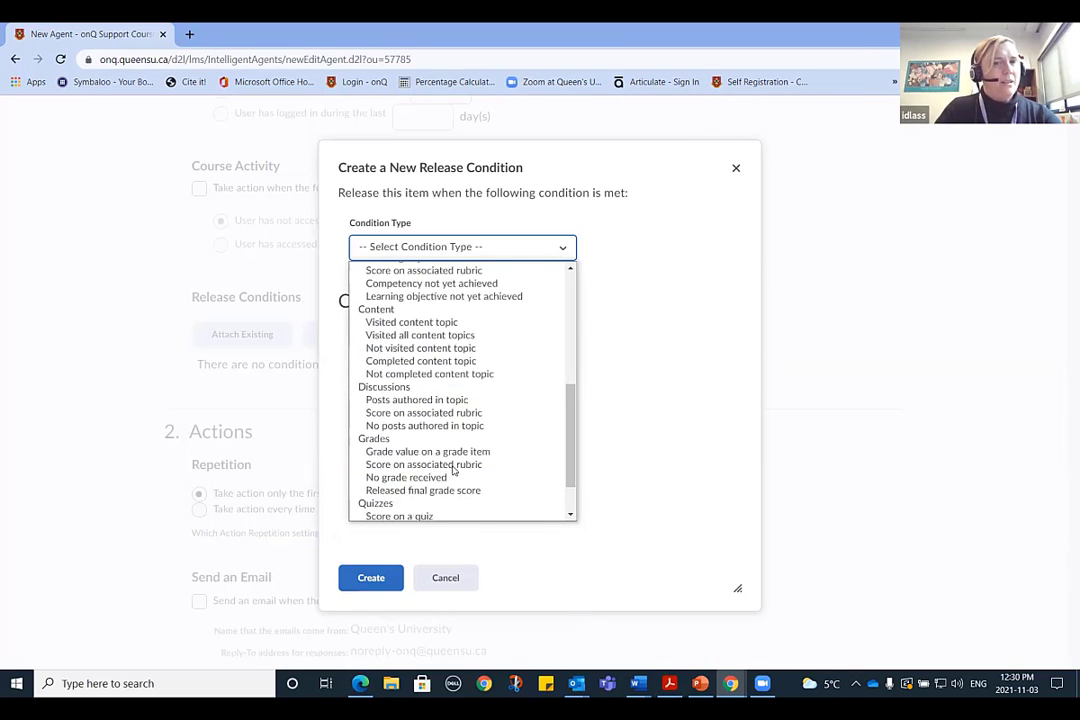
pyautogui.scroll(-1, 453, 470)
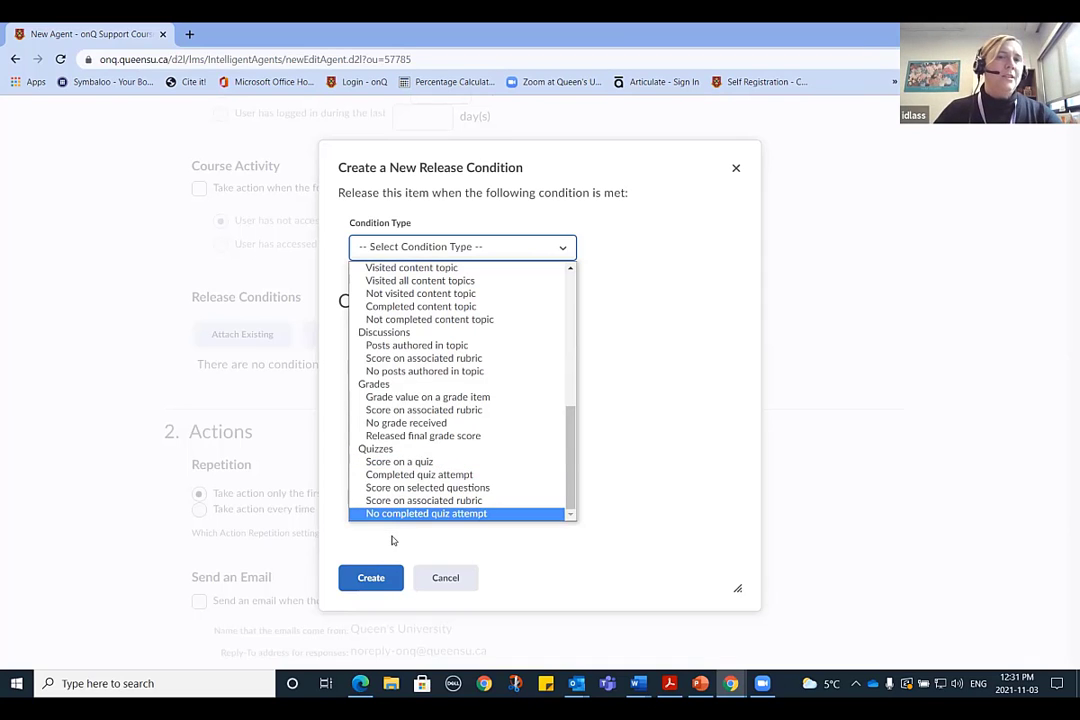
pyautogui.click(410, 398)
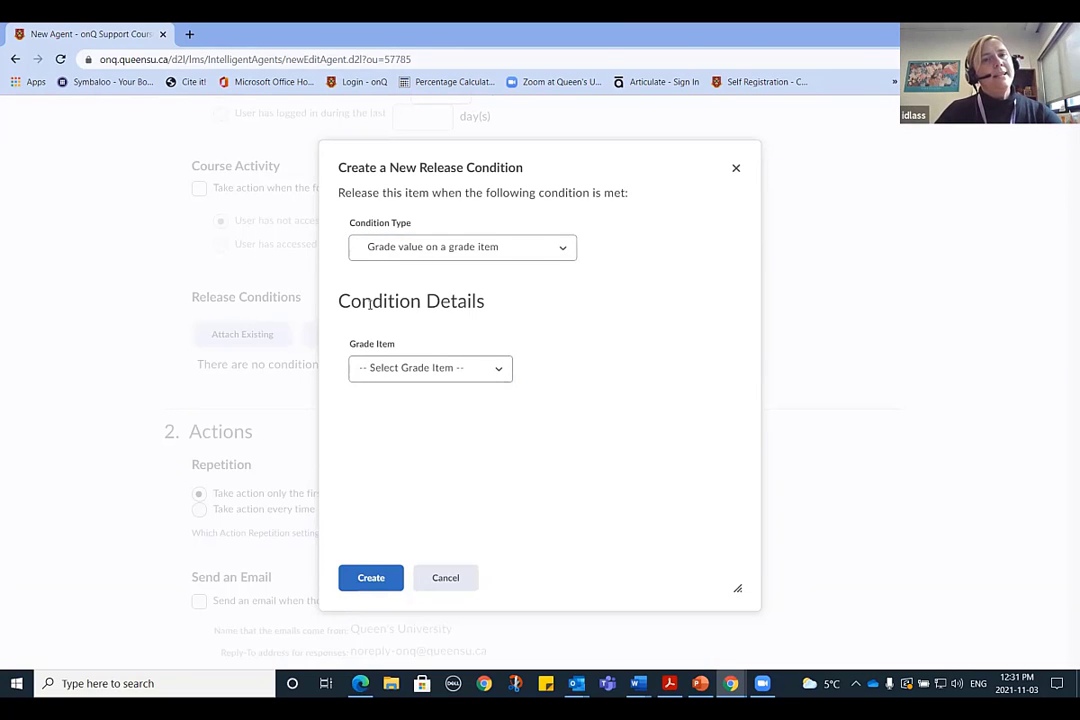
# Define the condition as a grade of >= 85 % on the Chemistry Quiz grade item and create it.
pyautogui.click(421, 369)
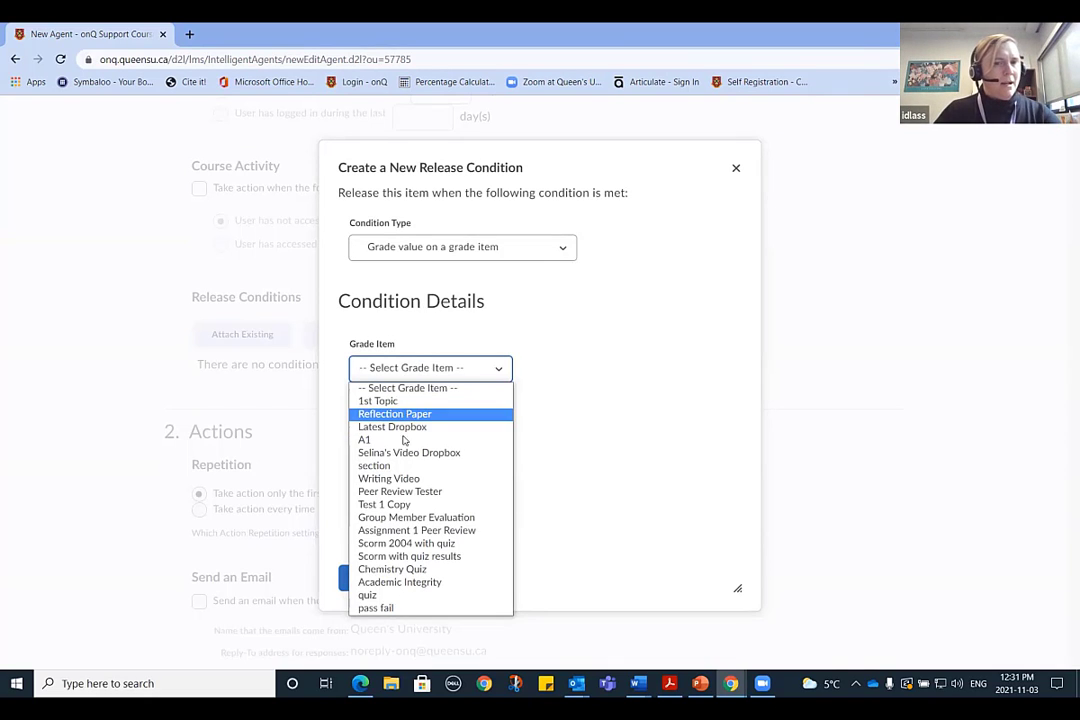
pyautogui.click(401, 571)
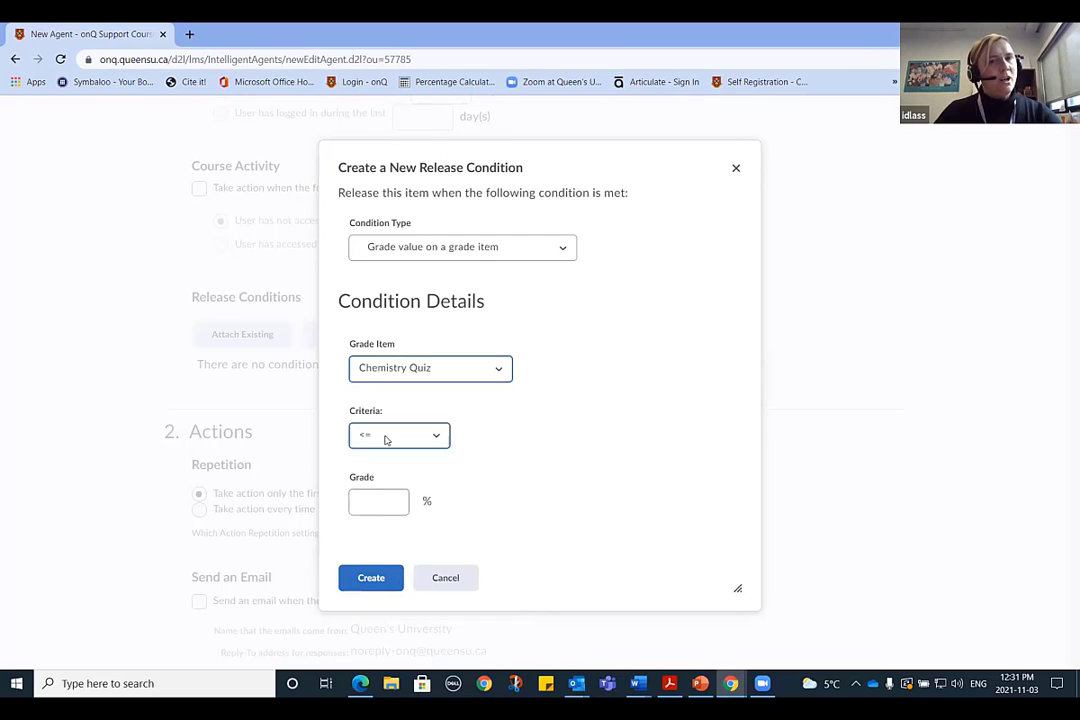
pyautogui.click(436, 444)
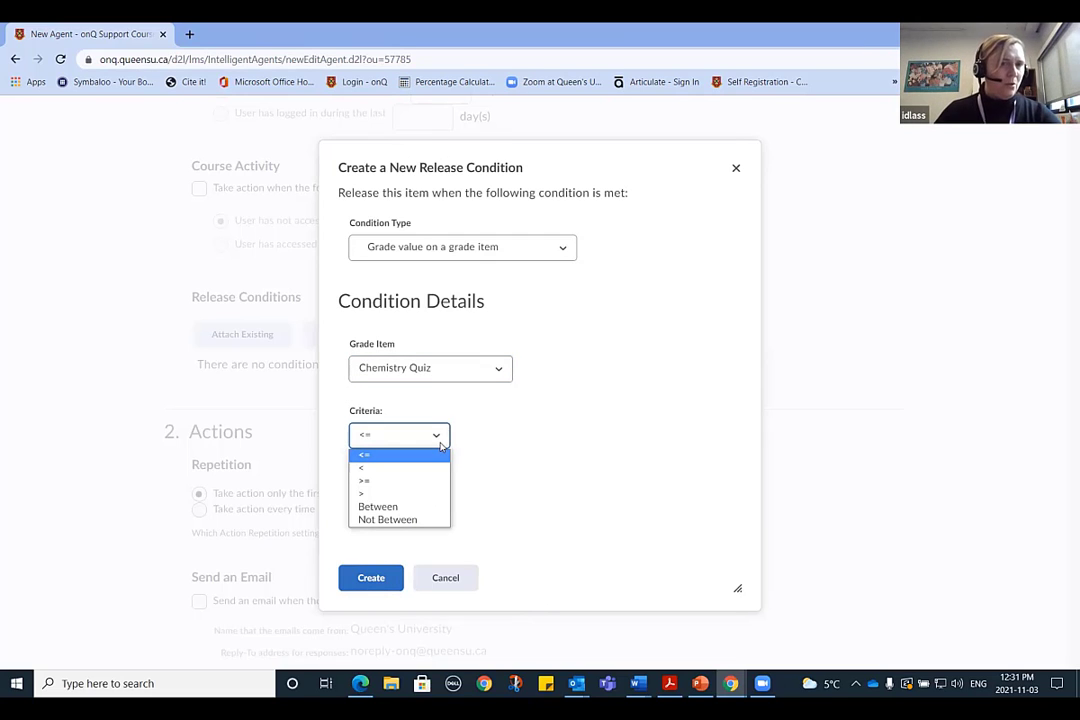
pyautogui.click(366, 484)
pyautogui.click(388, 503)
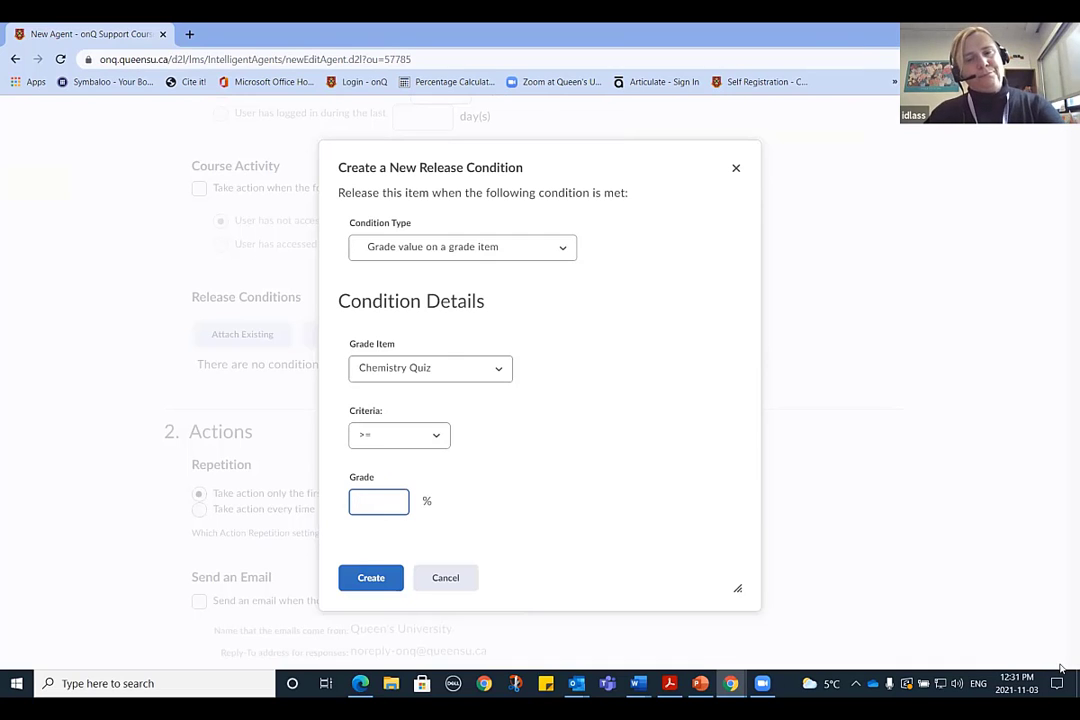
pyautogui.write('85')
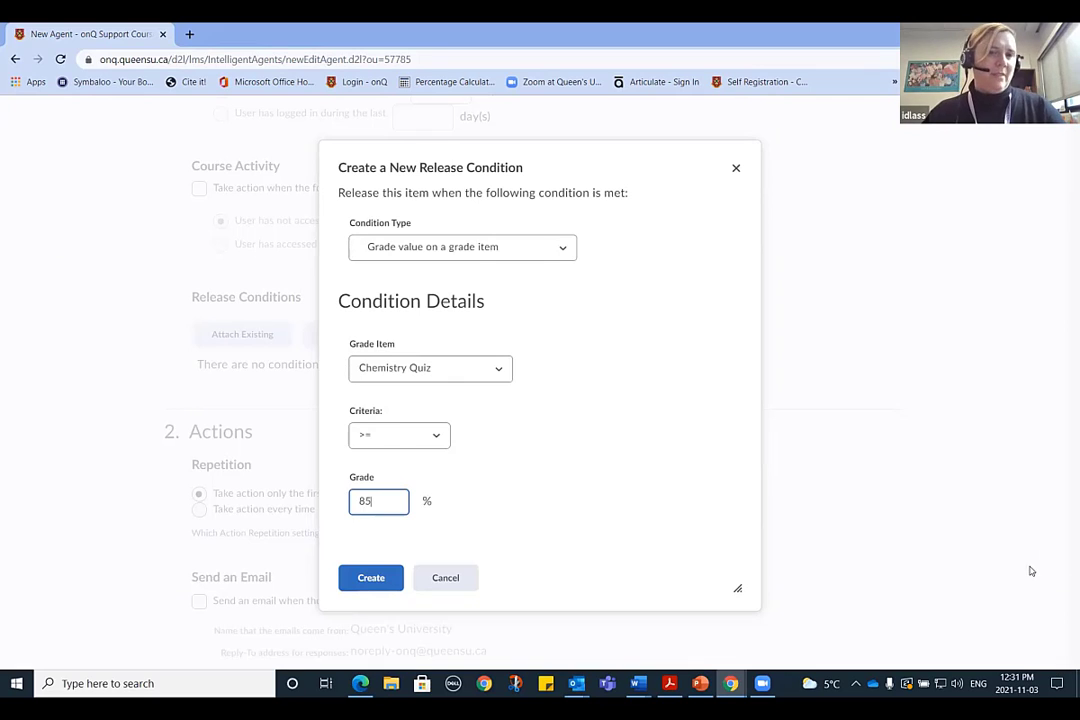
pyautogui.click(371, 578)
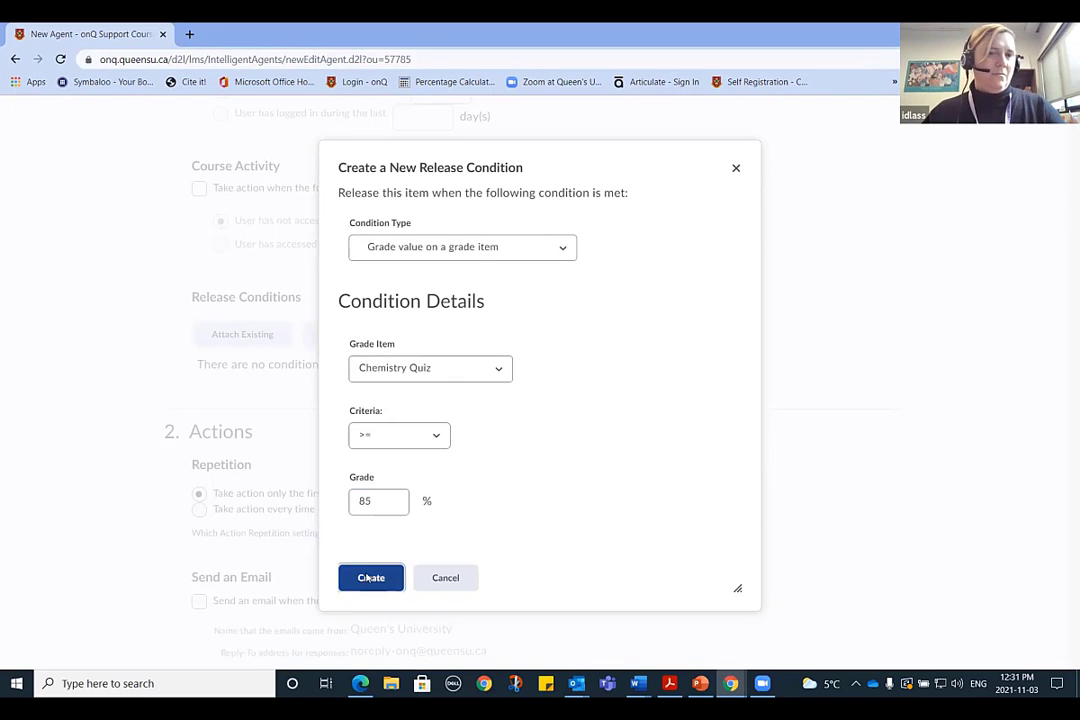
# Set the agent to take action every time its criteria are satisfied and enable sending an email.
pyautogui.scroll(-2, 306, 557)
pyautogui.scroll(-1, 306, 557)
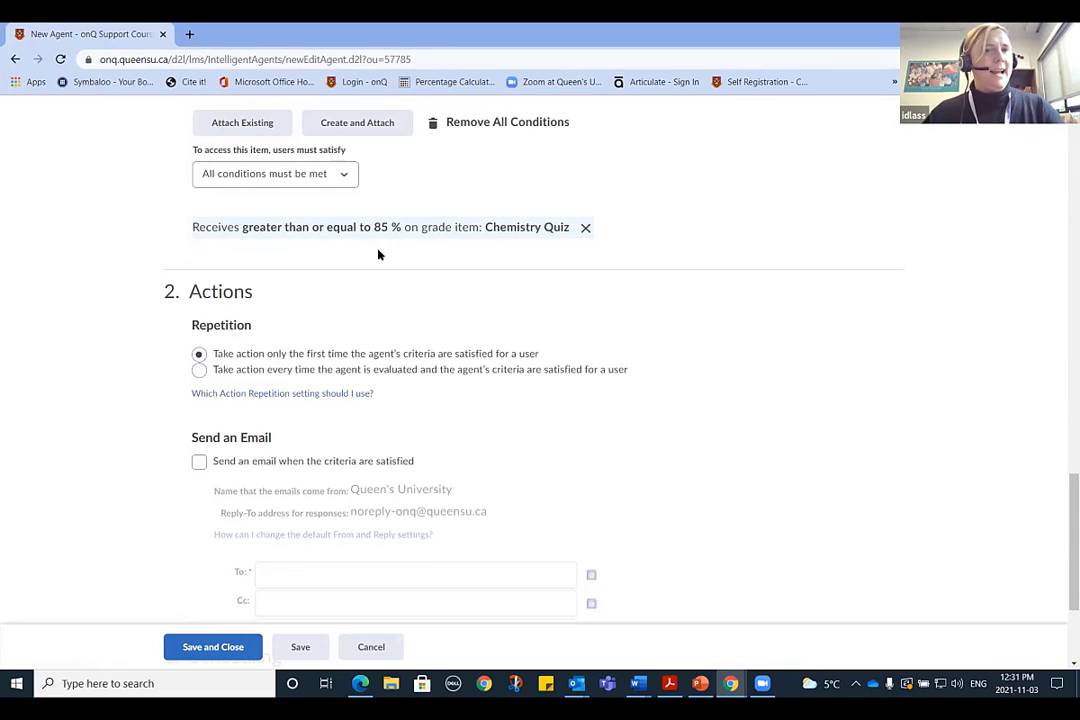
pyautogui.click(199, 369)
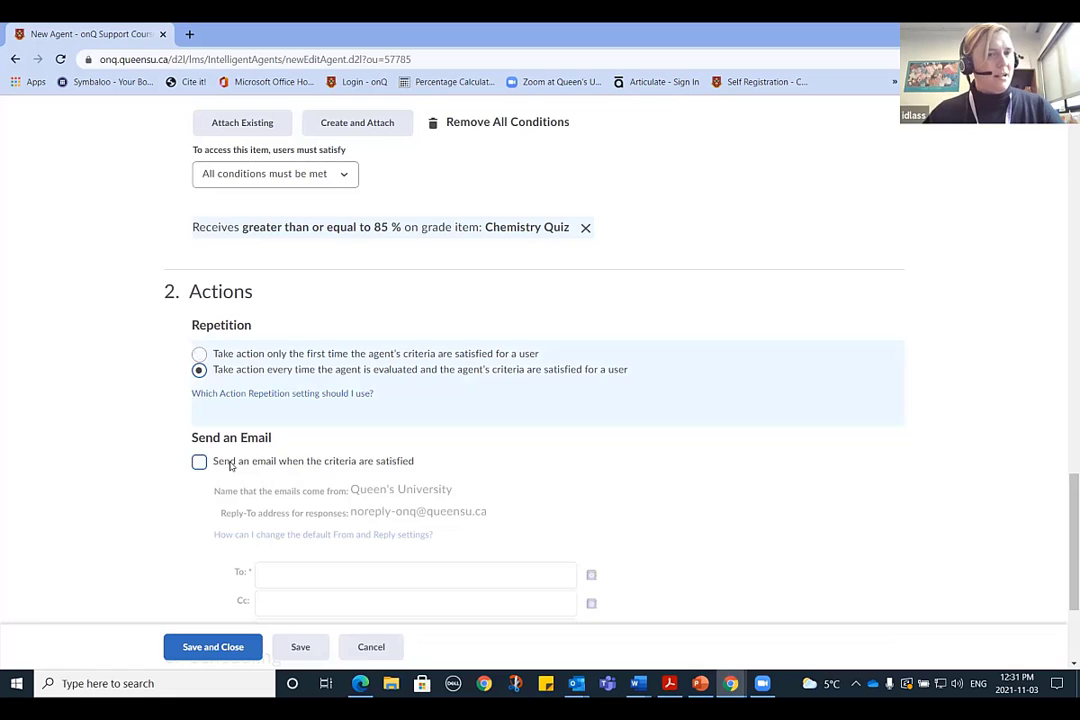
pyautogui.click(199, 461)
# Open the help on replace strings for the subject and message and copy the {InitiatingUserFirstName} entry.
pyautogui.scroll(-1, 270, 508)
pyautogui.scroll(-3, 270, 508)
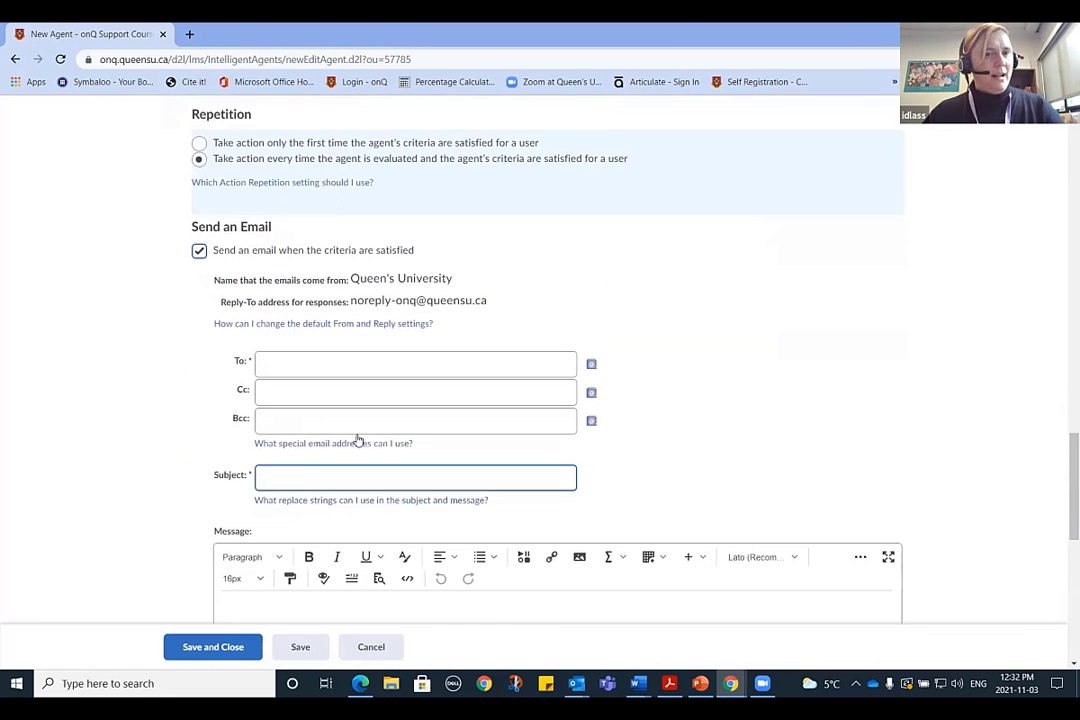
pyautogui.click(318, 500)
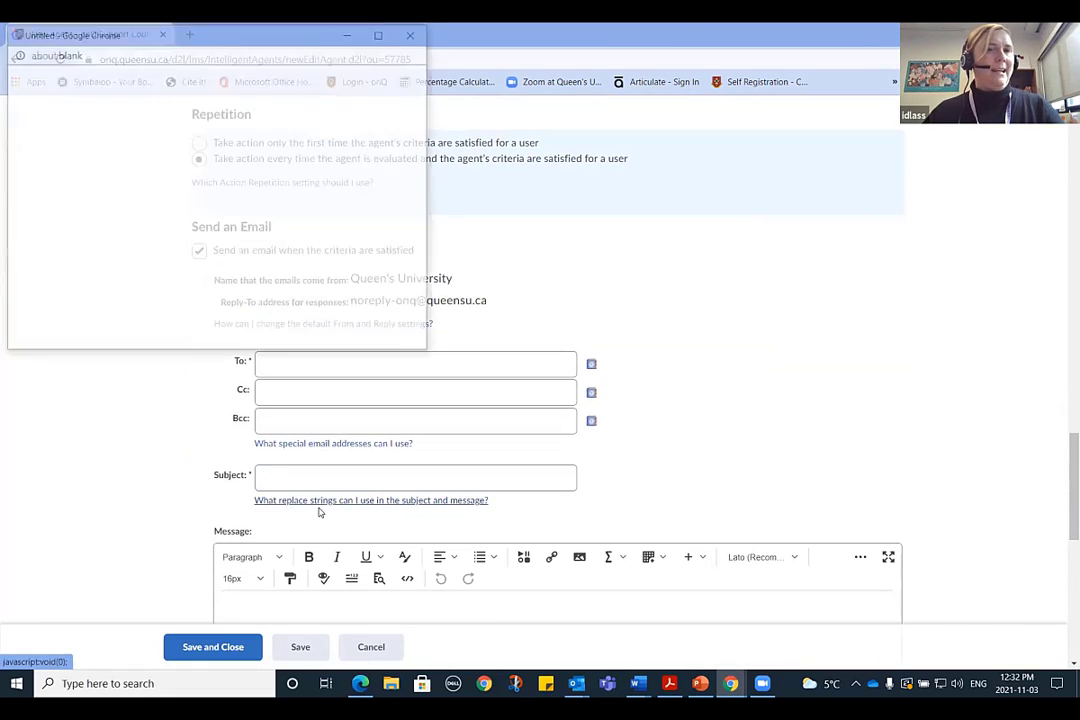
pyautogui.scroll(-1, 63, 207)
pyautogui.scroll(-1, 63, 207)
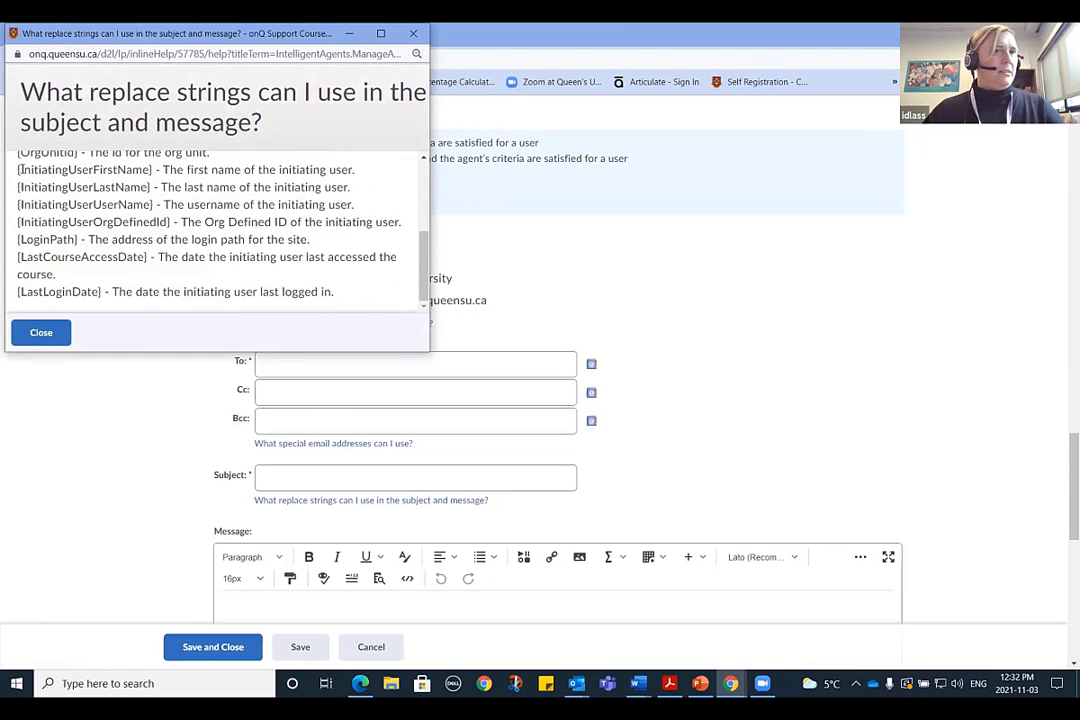
pyautogui.moveTo(16, 170); pyautogui.dragTo(104, 187)
pyautogui.hotkey('ctrl', 'c')
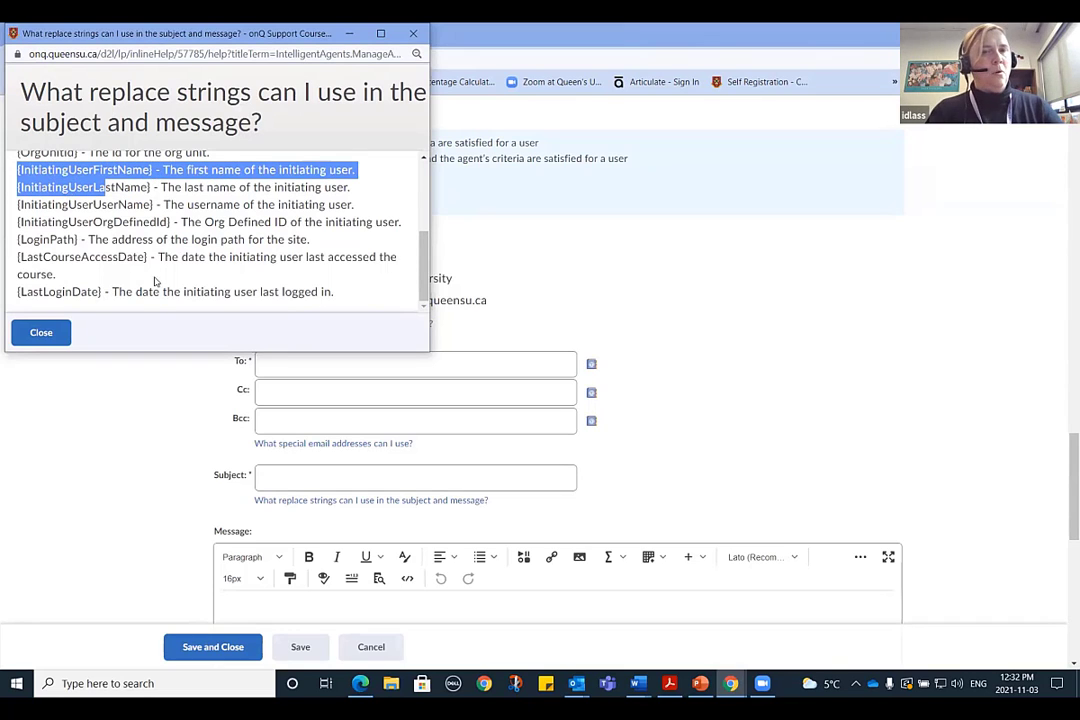
# Paste the copied replace string into the email's To field and trim it to {InitiatingUserFirstName}.
pyautogui.click(642, 285)
pyautogui.click(282, 366)
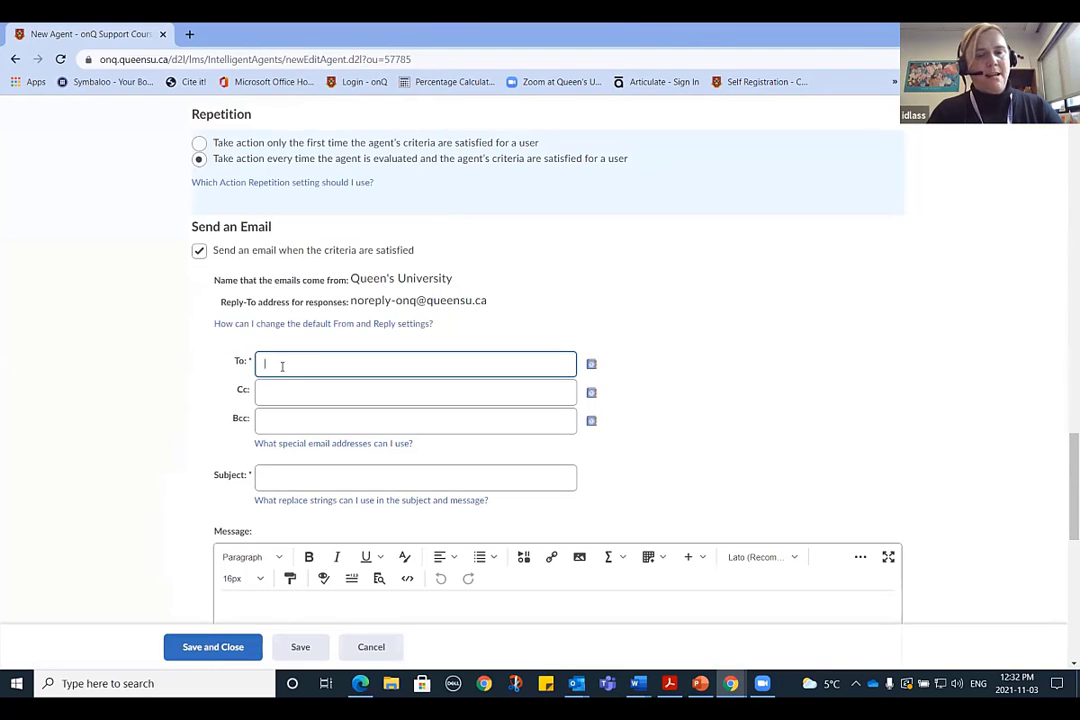
pyautogui.hotkey('ctrl', 'v')
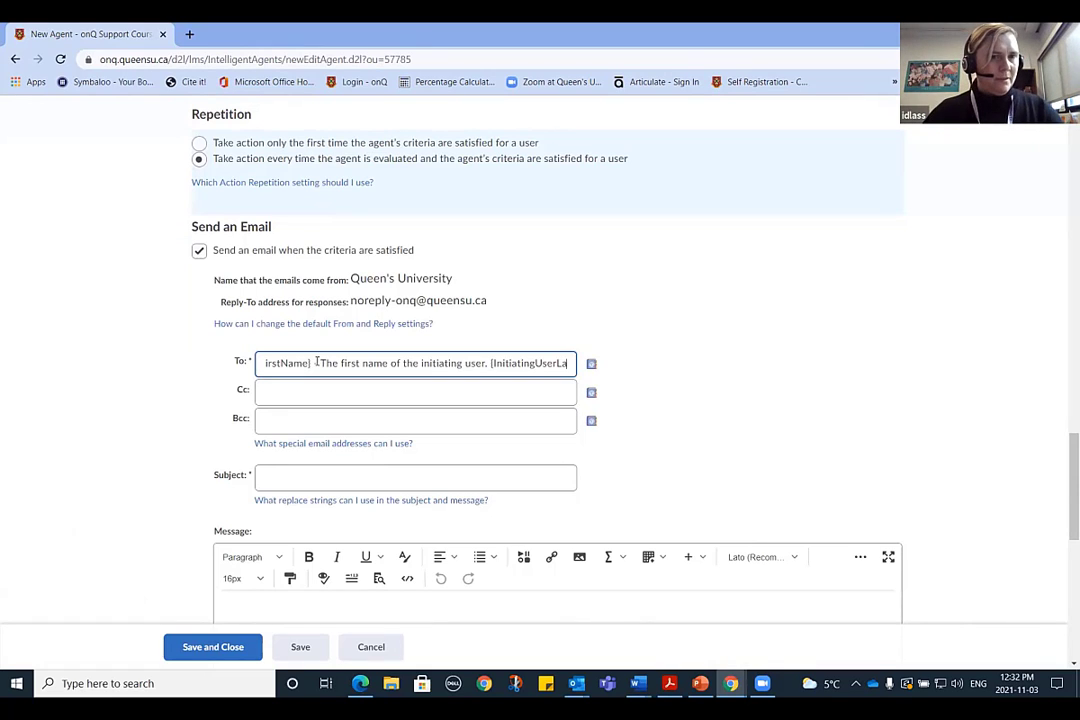
pyautogui.moveTo(314, 363); pyautogui.dragTo(687, 374)
pyautogui.press('BackSpace')
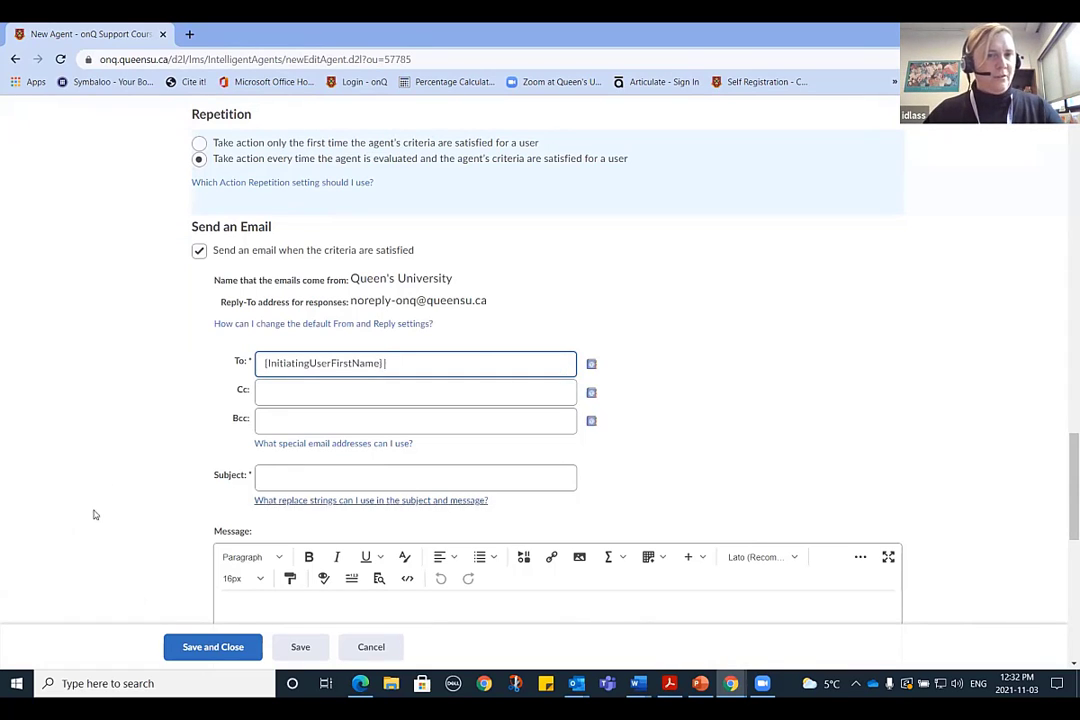
# Enter "Well Done" as the subject of the agent's email.
pyautogui.scroll(-2, 162, 527)
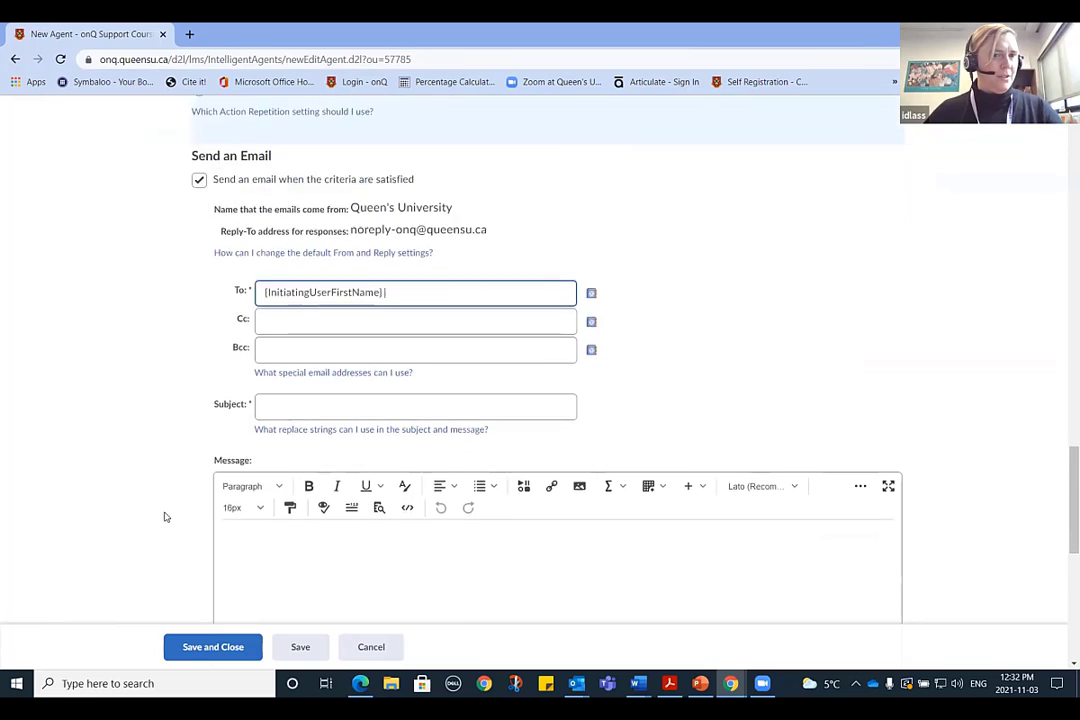
pyautogui.click(232, 422)
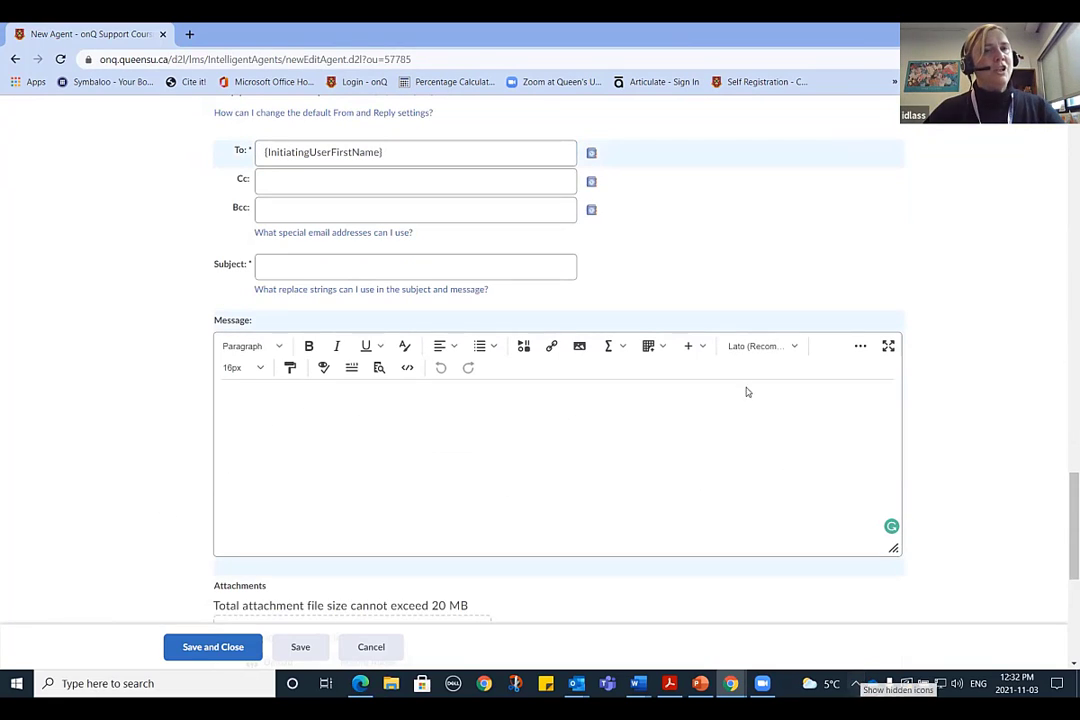
pyautogui.click(400, 266)
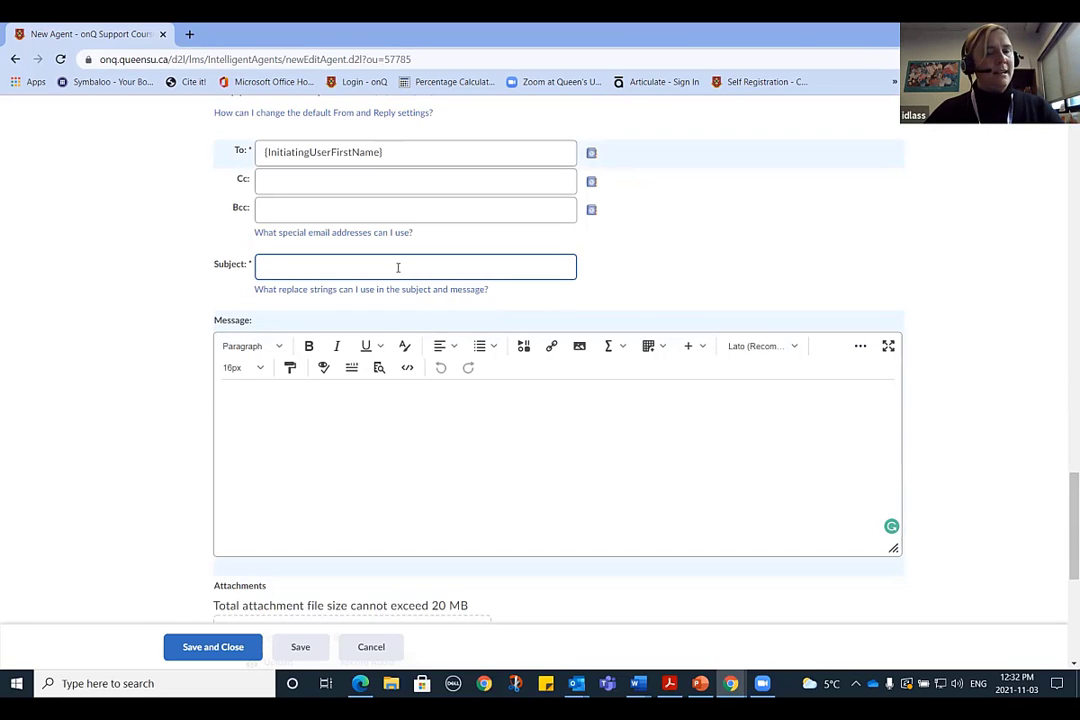
pyautogui.click(282, 270)
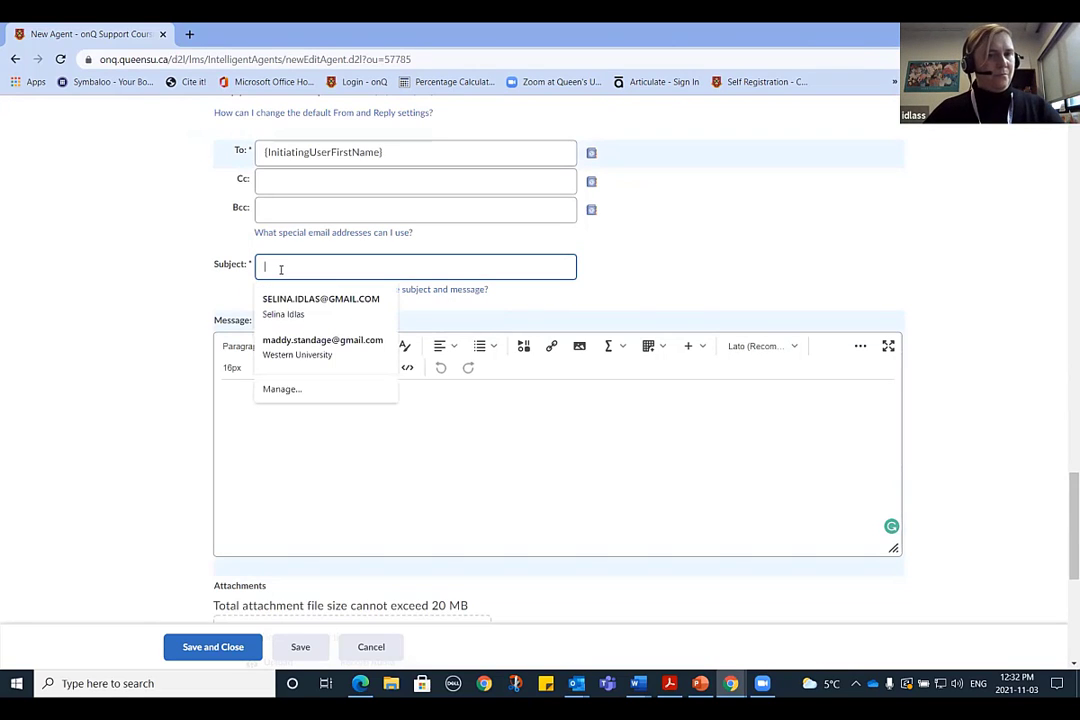
pyautogui.write('We')
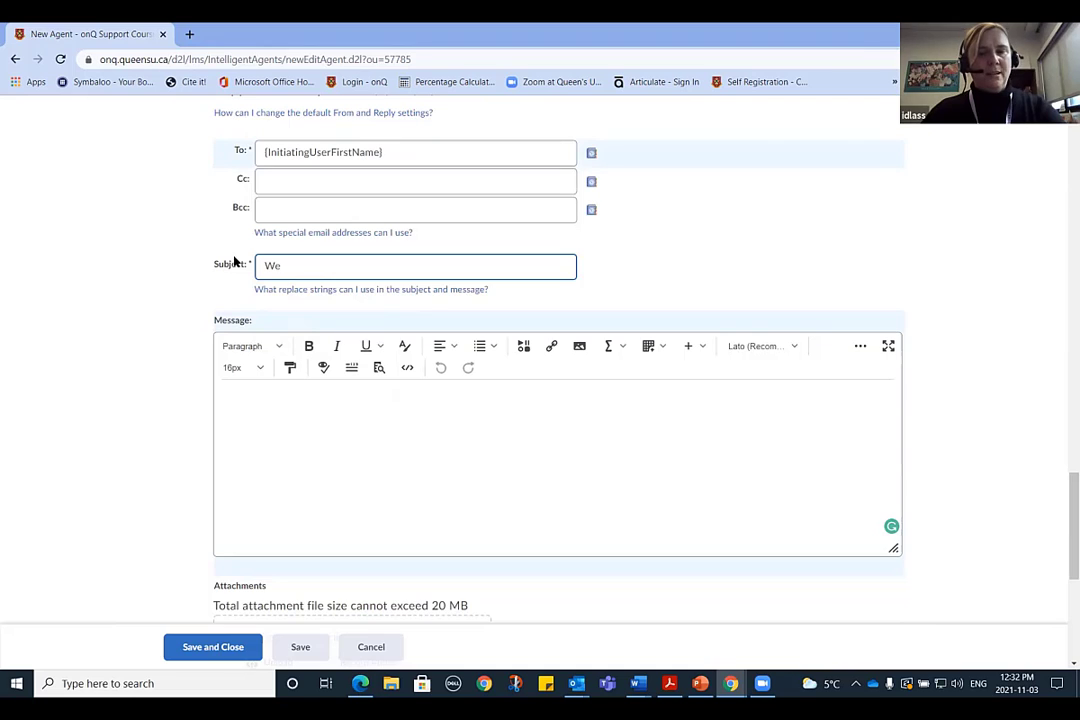
pyautogui.write('ll')
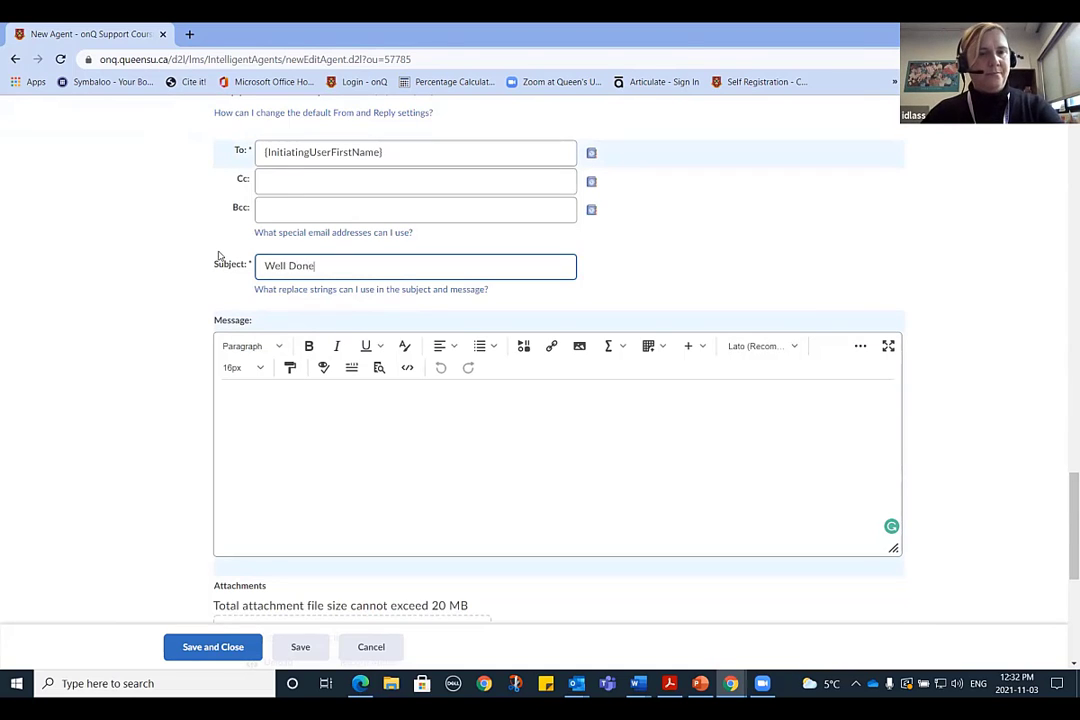
# Begin the agent's email message with the greeting "Dear {InitiatingUserFirstName},", pasting the replace string and removing the surplus pasted text.
pyautogui.click(230, 399)
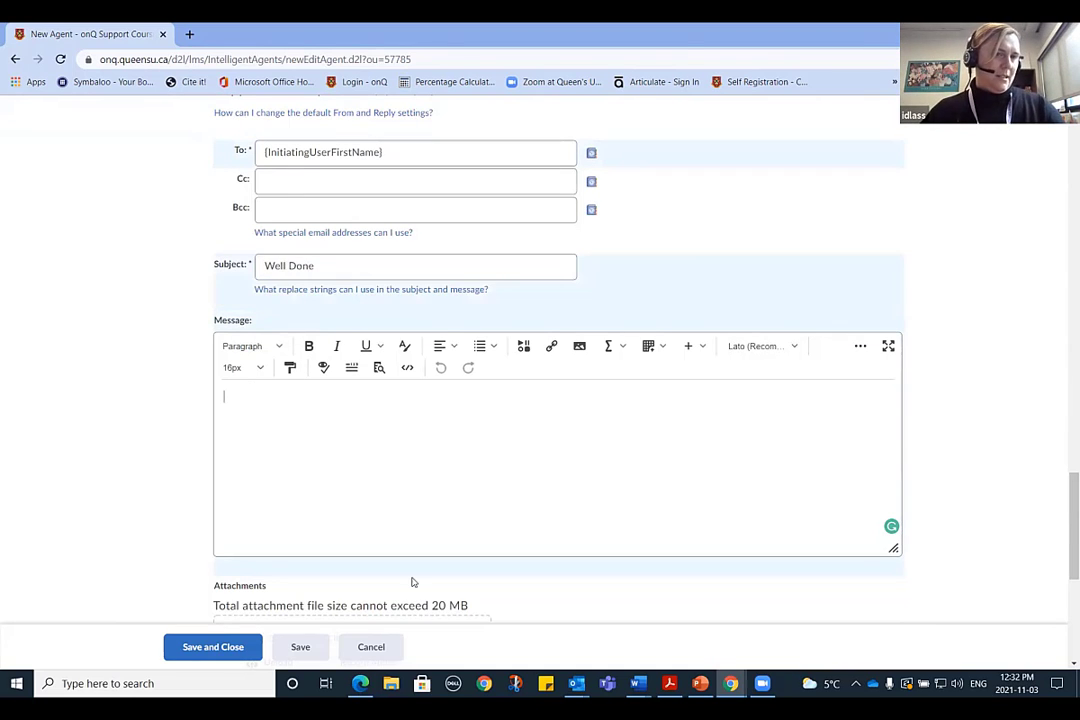
pyautogui.write('De')
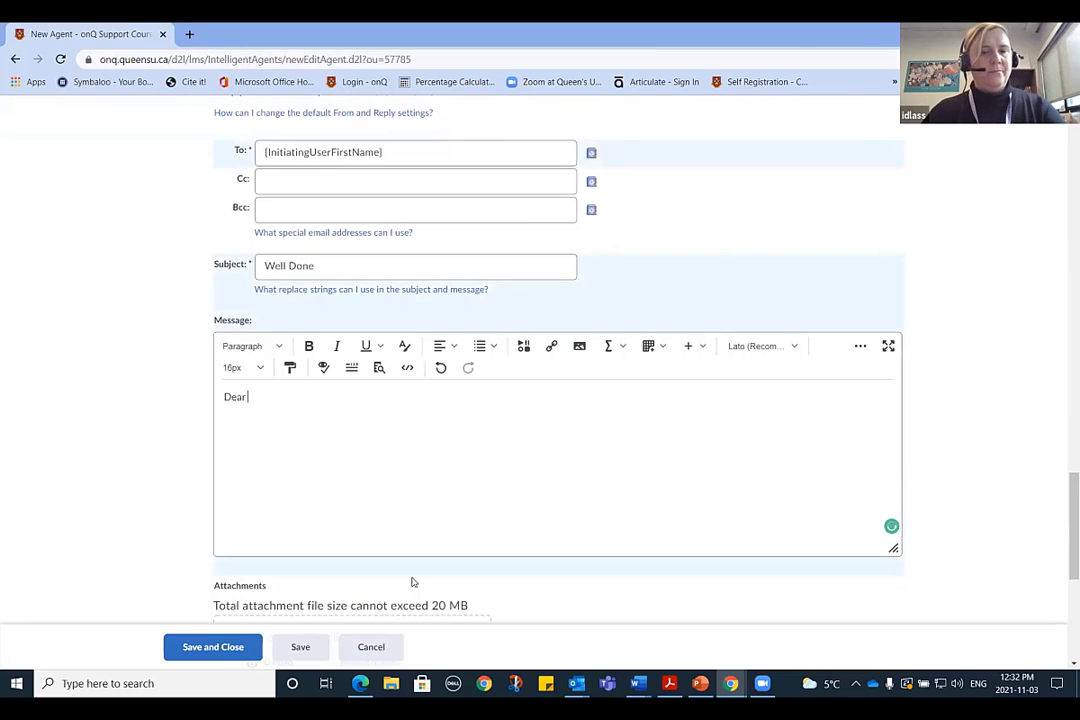
pyautogui.write('ar')
pyautogui.hotkey('ctrl', 'v')
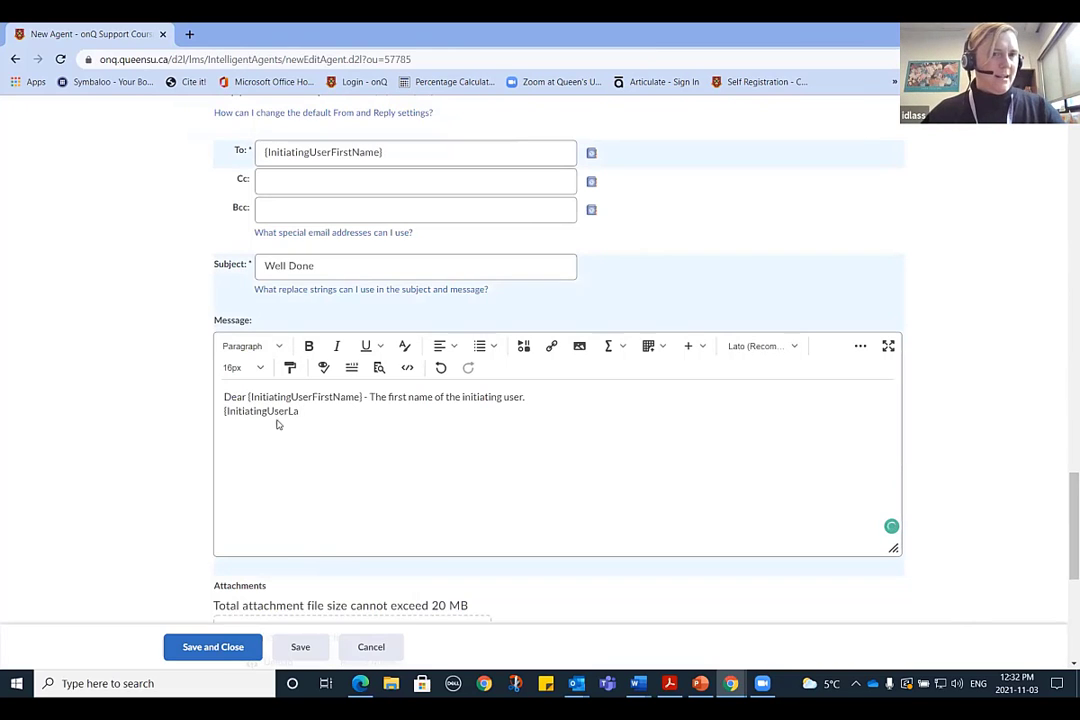
pyautogui.moveTo(305, 411); pyautogui.dragTo(197, 416)
pyautogui.press('BackSpace')
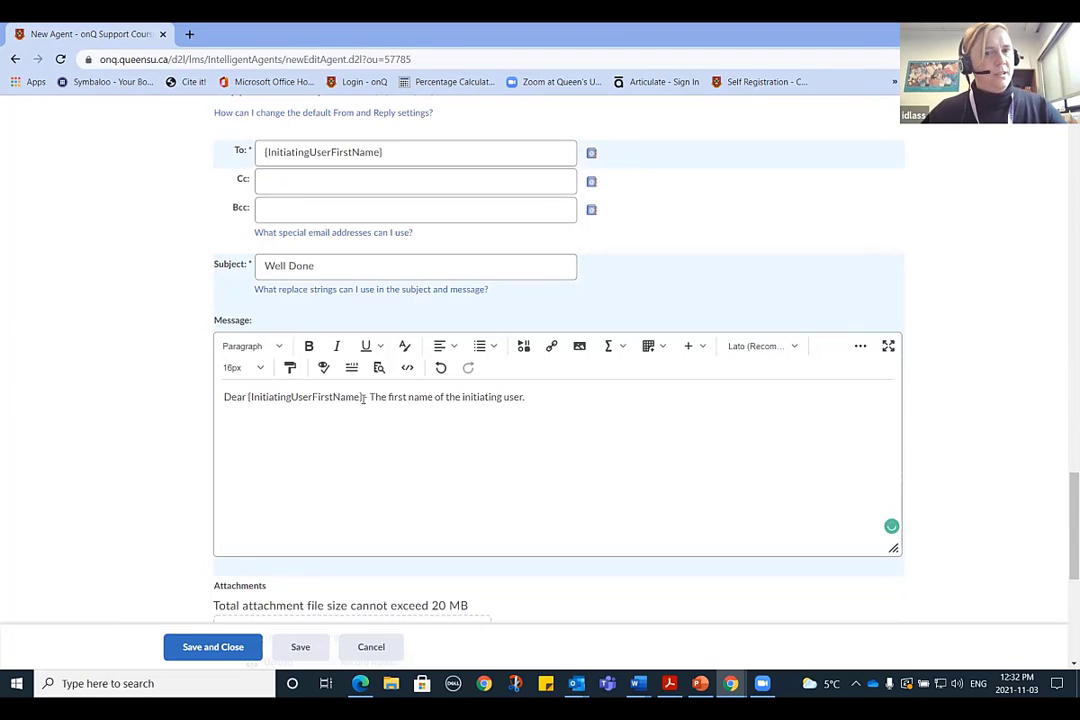
pyautogui.moveTo(363, 397); pyautogui.dragTo(557, 405)
pyautogui.press('BackSpace')
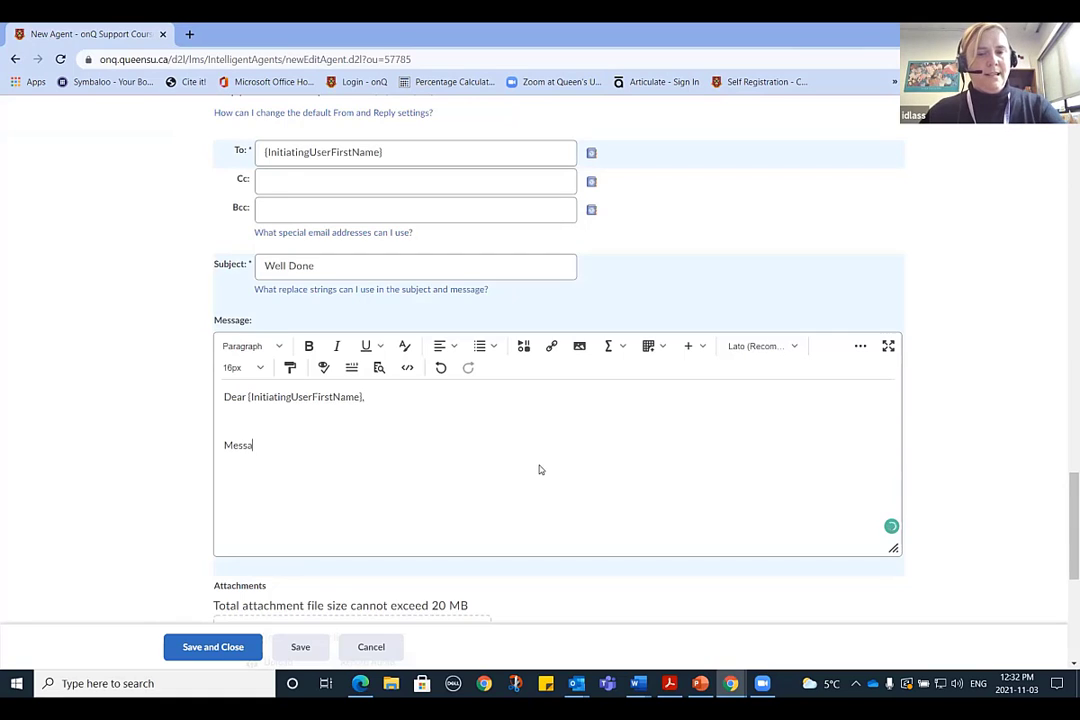
# Fill the email body with the placeholder "Message" and the sender's first name as sign-off, and save and close the agent.
pyautogui.write('ge')
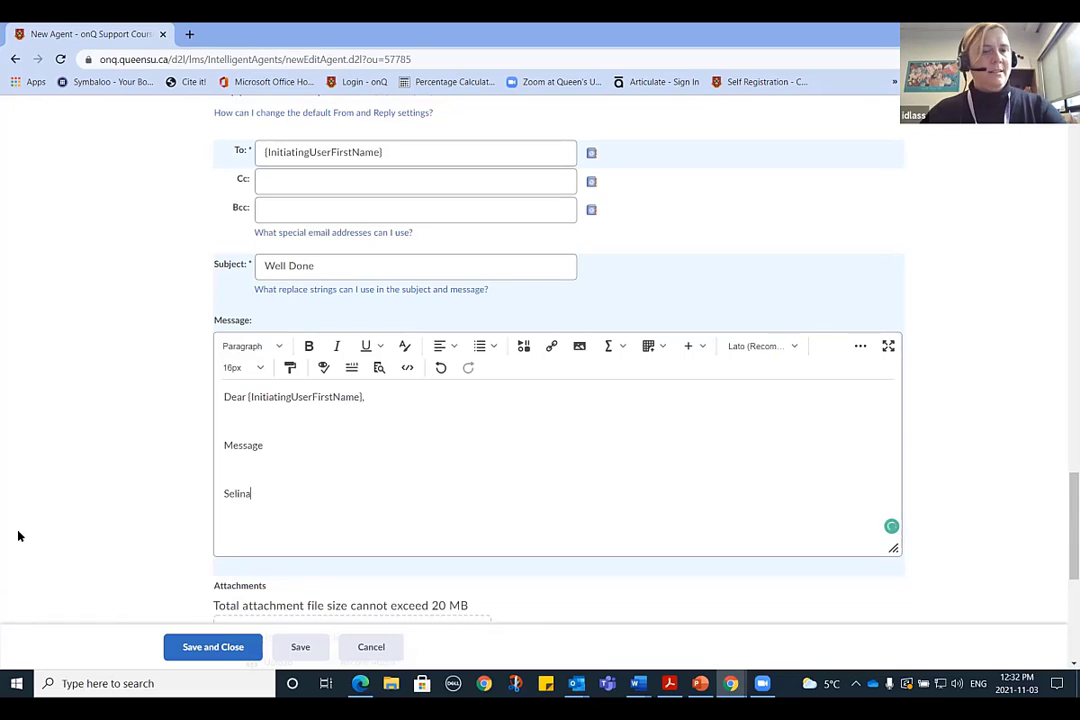
pyautogui.scroll(-4, 446, 511)
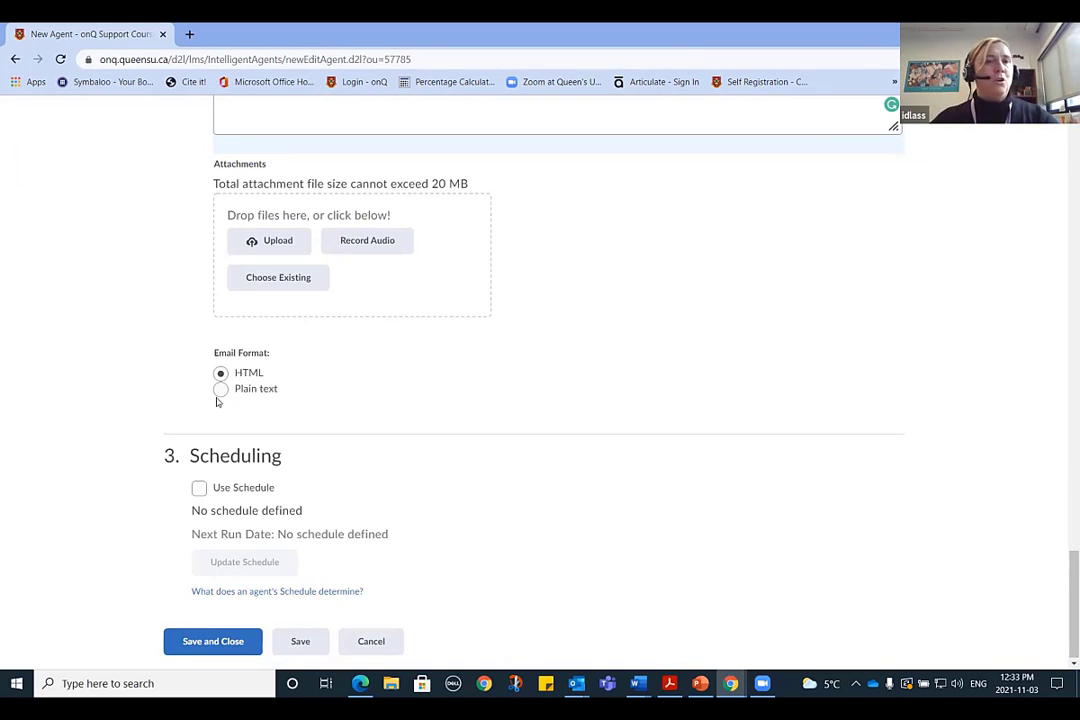
pyautogui.click(207, 643)
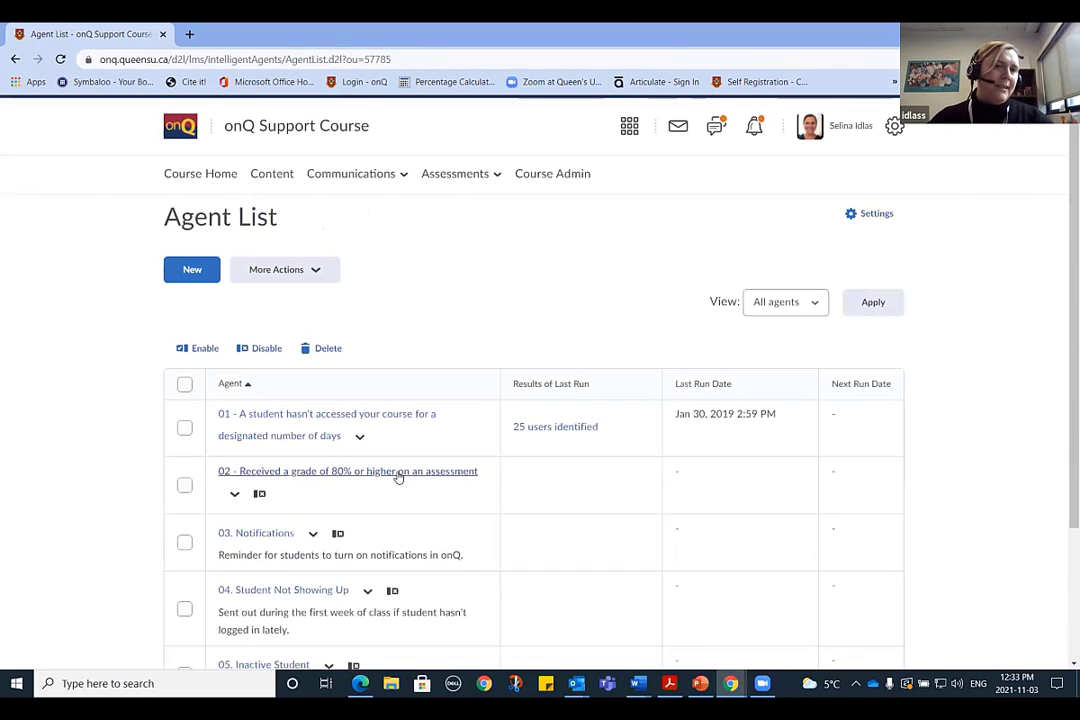
# Run the "09: Grade Attempt" agent manually, confirm the run and return to the agent list.
pyautogui.scroll(-3, 422, 490)
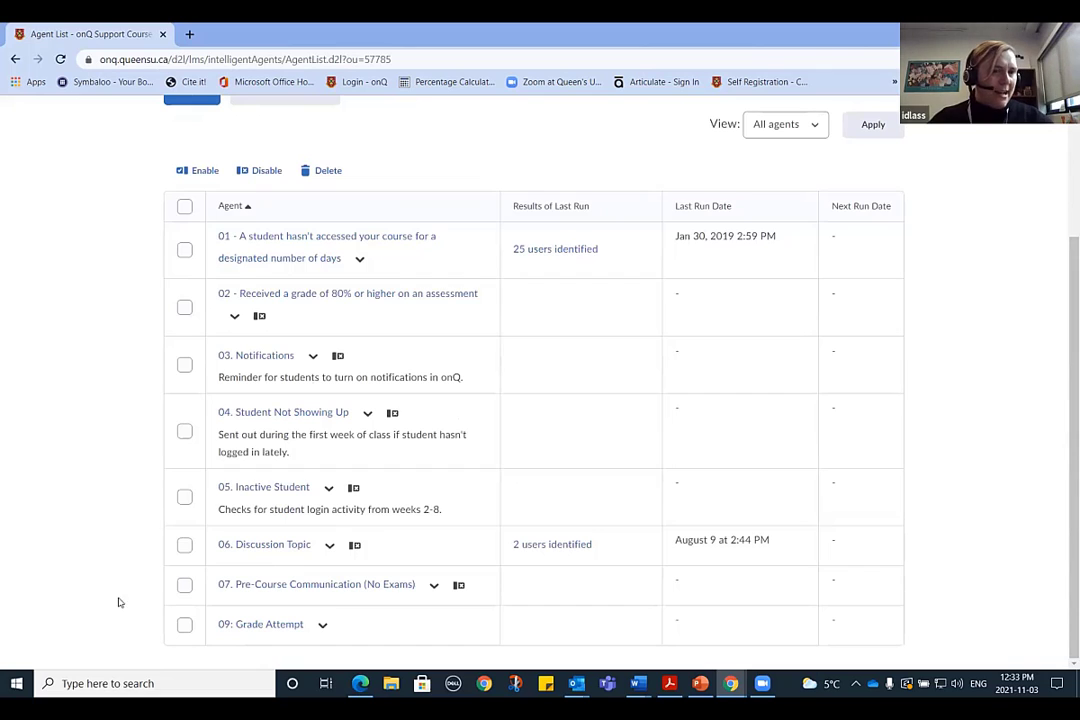
pyautogui.click(322, 626)
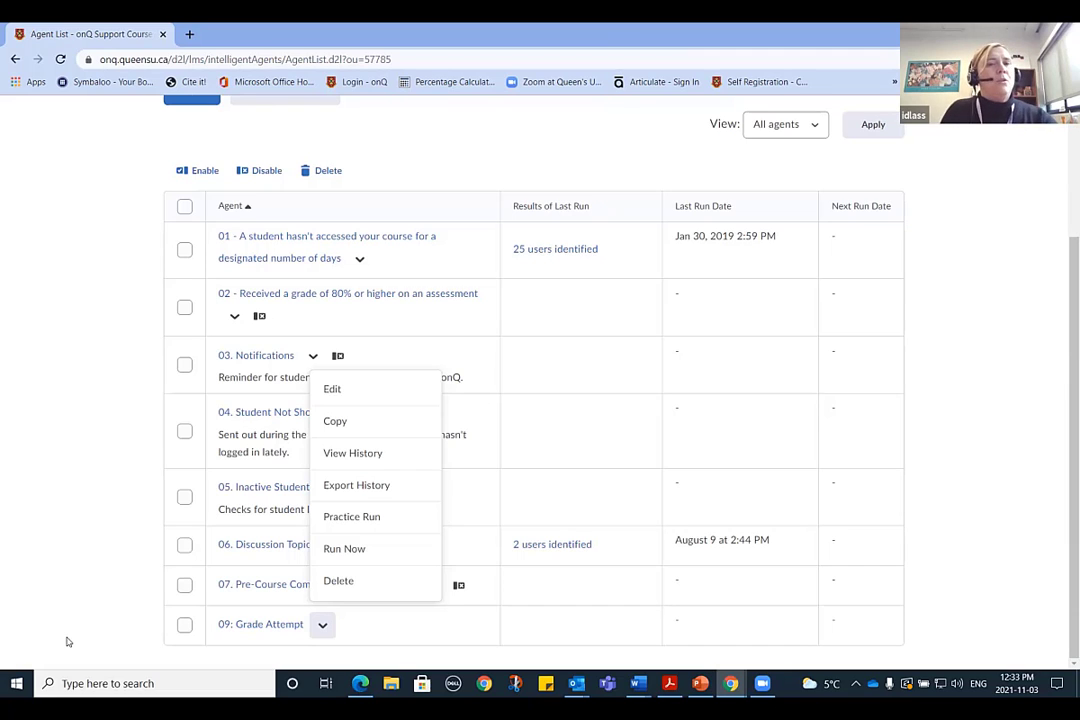
pyautogui.click(355, 549)
pyautogui.click(441, 295)
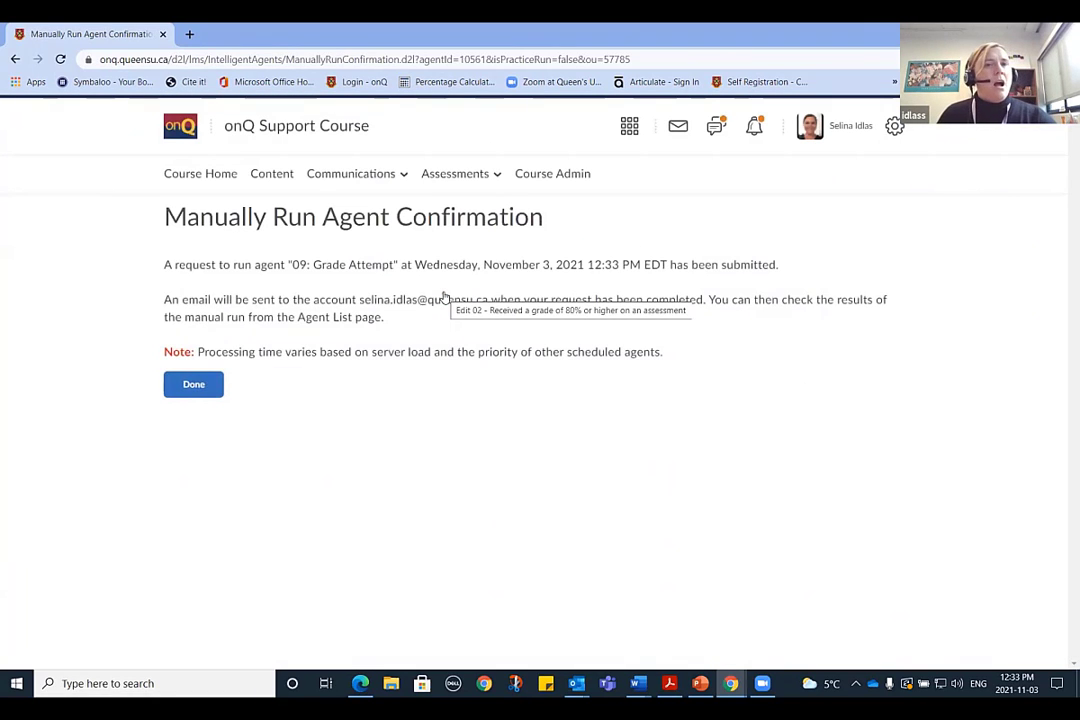
pyautogui.click(181, 389)
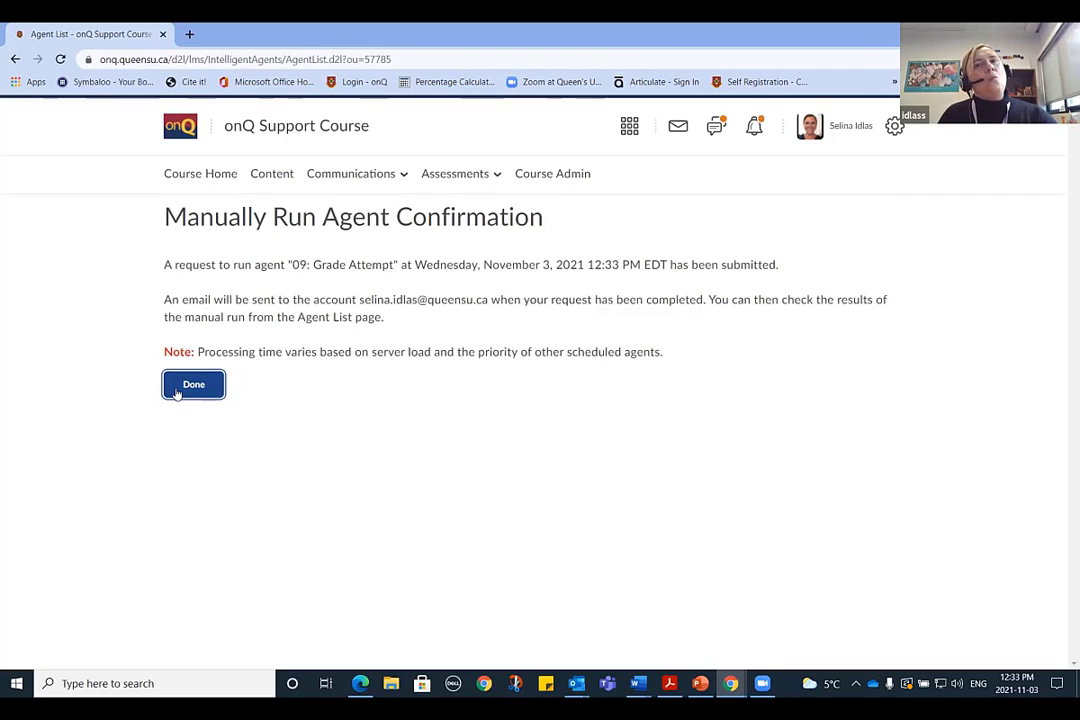
pyautogui.scroll(-3, 240, 241)
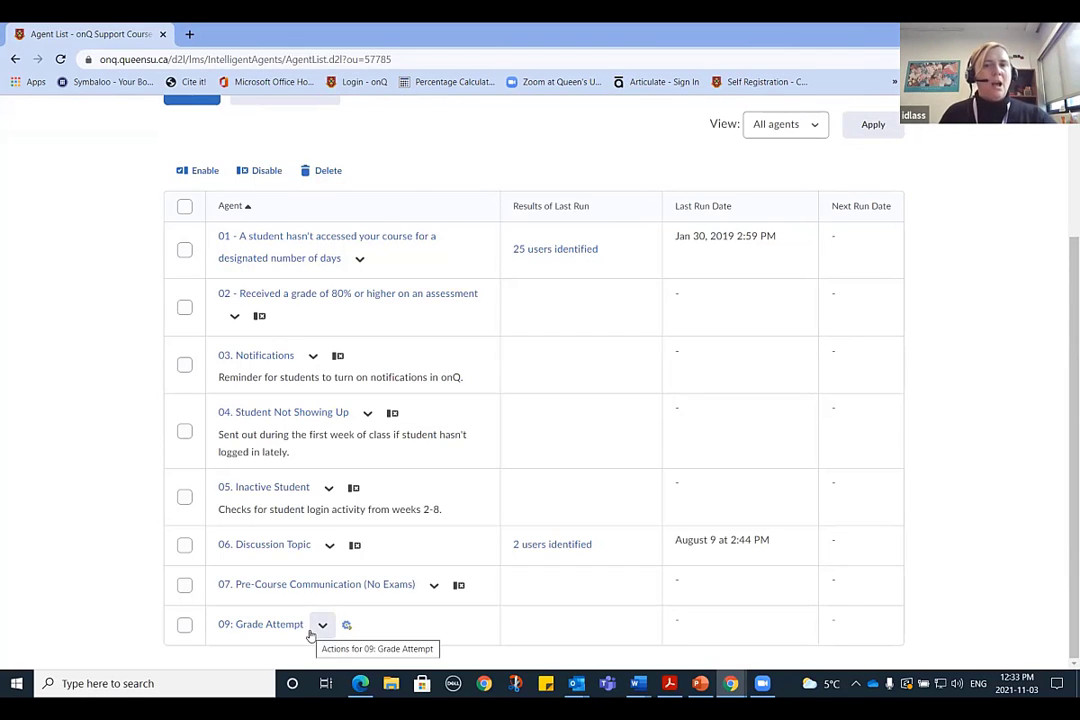
# Switch to Outlook and show the mail inbox instead of the calendar.
pyautogui.moveTo(571, 685)
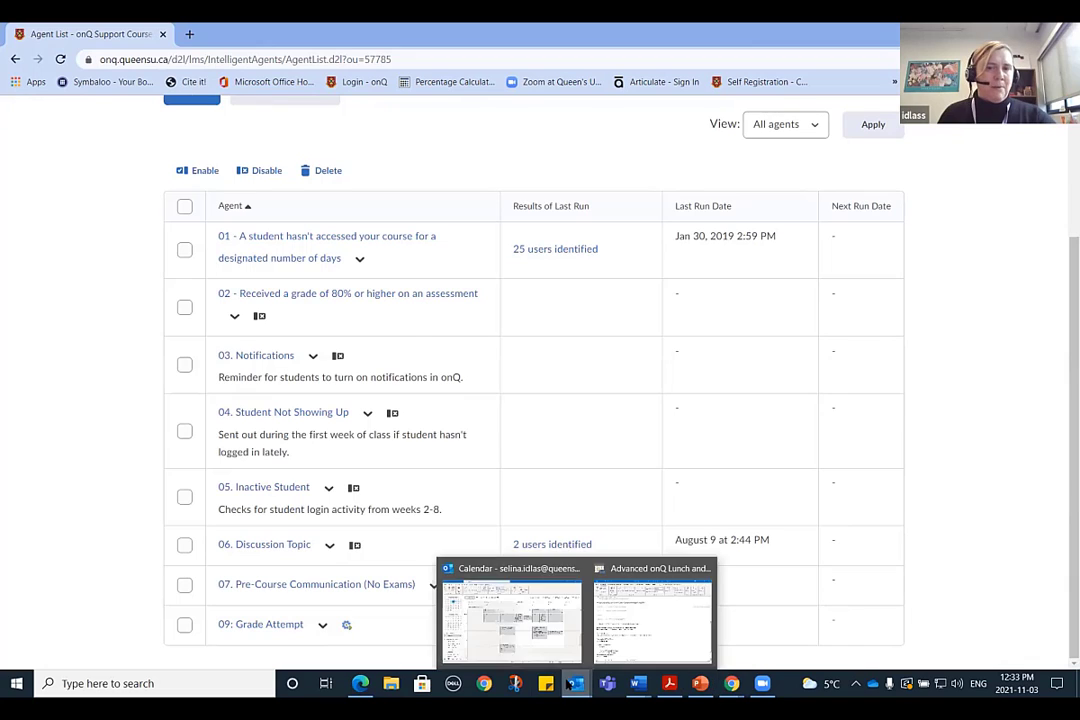
pyautogui.click(496, 637)
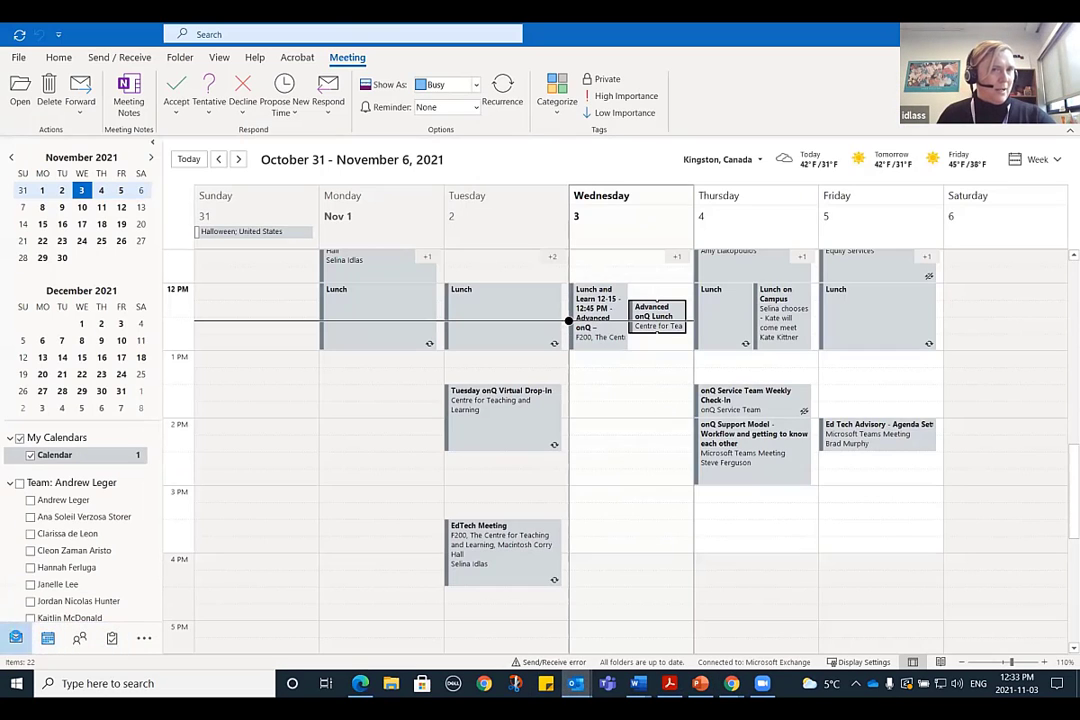
pyautogui.click(16, 638)
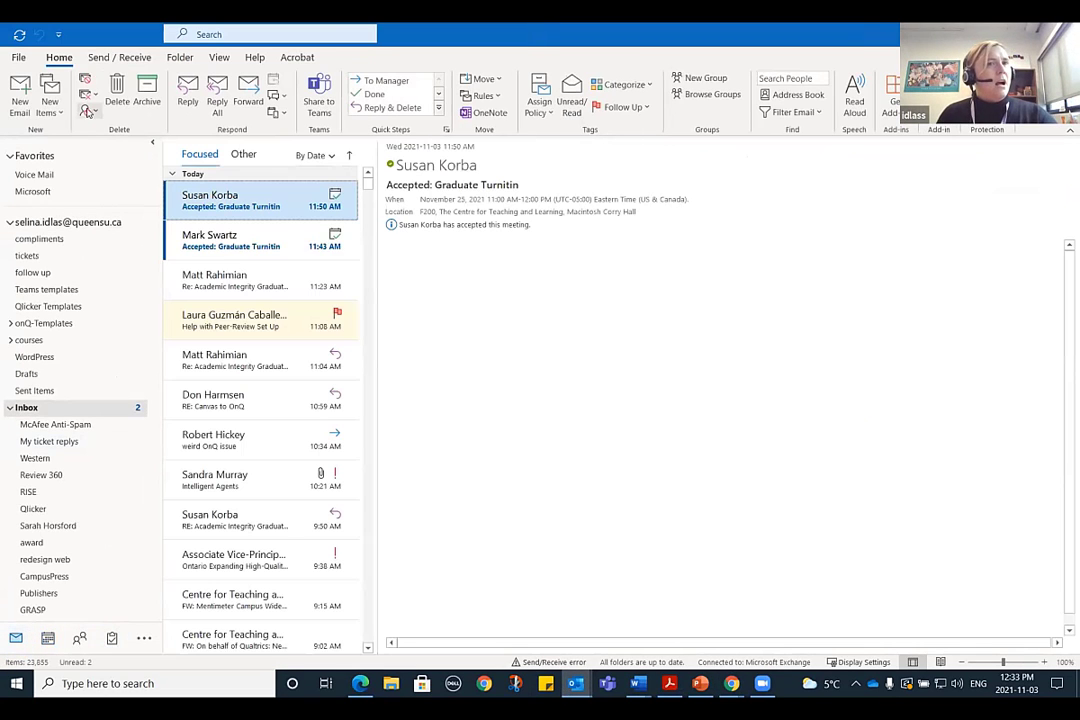
# Send and receive all mail folders repeatedly and open the "Agent Completed - 09: Grade Attempt" email.
pyautogui.click(105, 60)
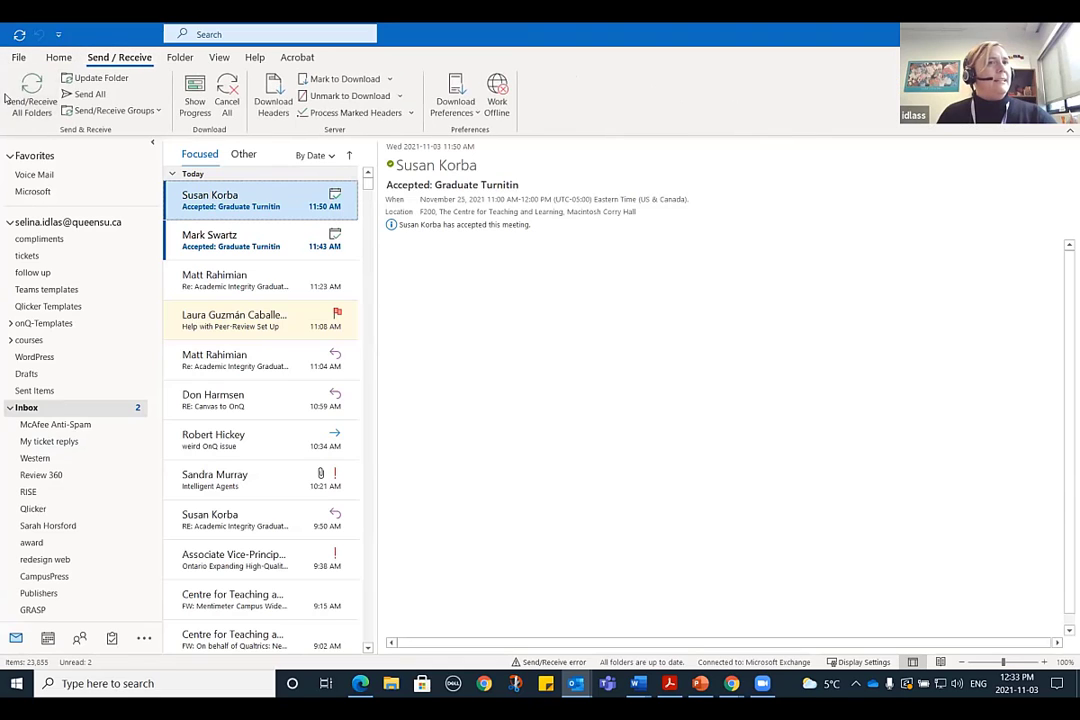
pyautogui.click(28, 88)
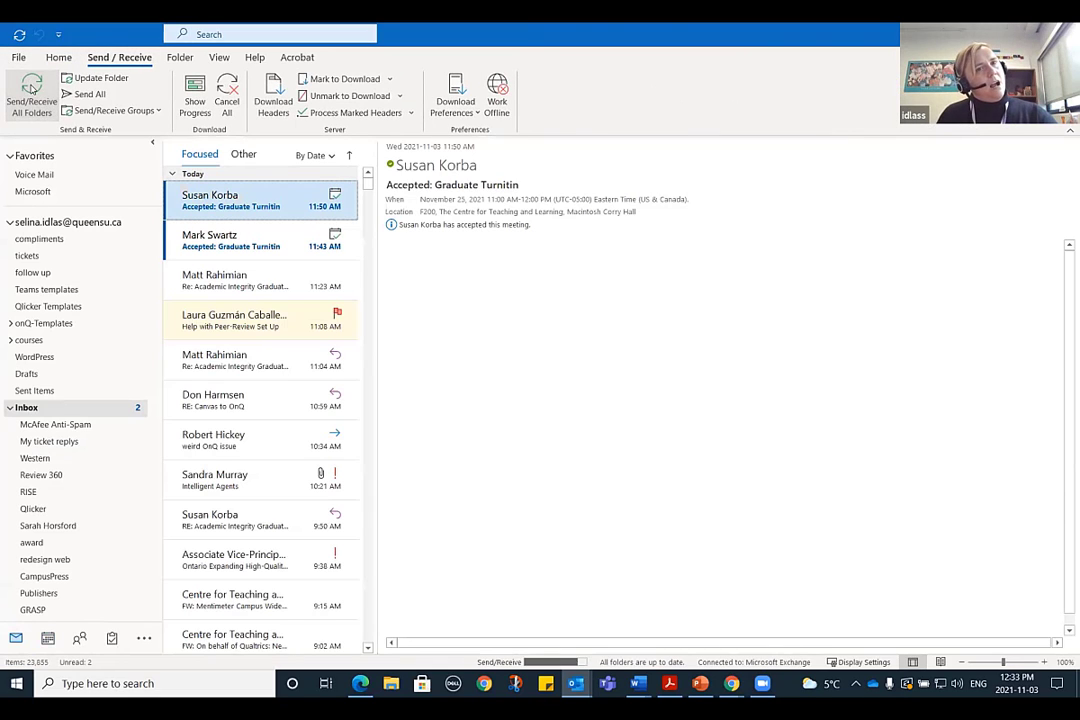
pyautogui.click(31, 86)
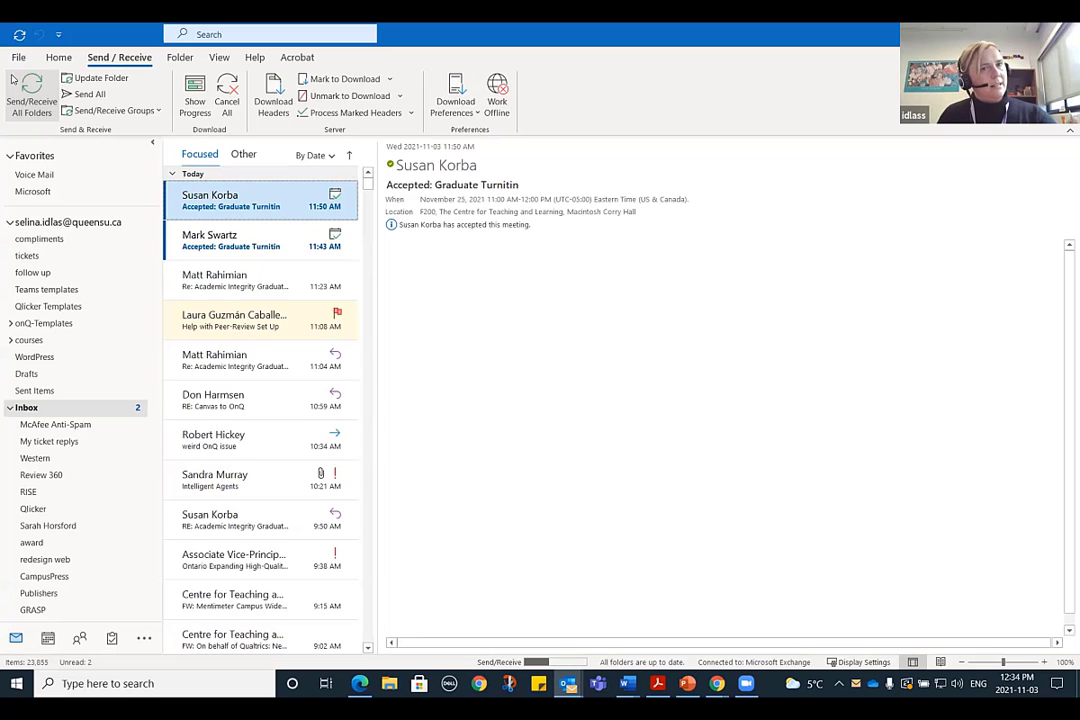
pyautogui.click(28, 88)
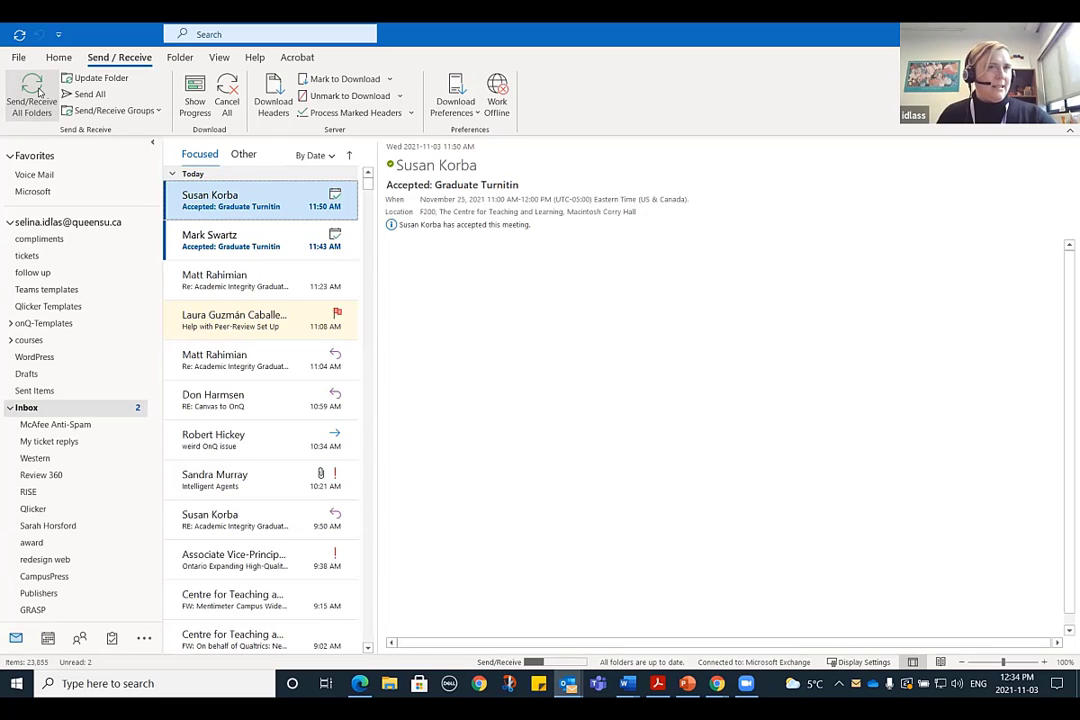
pyautogui.click(38, 92)
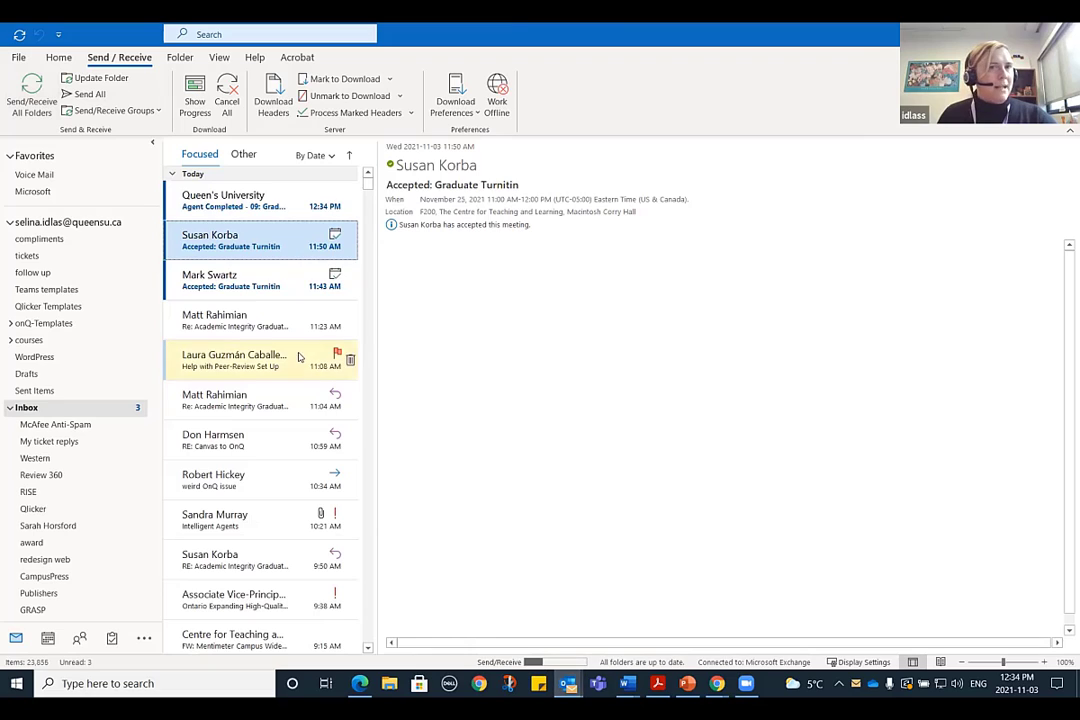
pyautogui.click(215, 203)
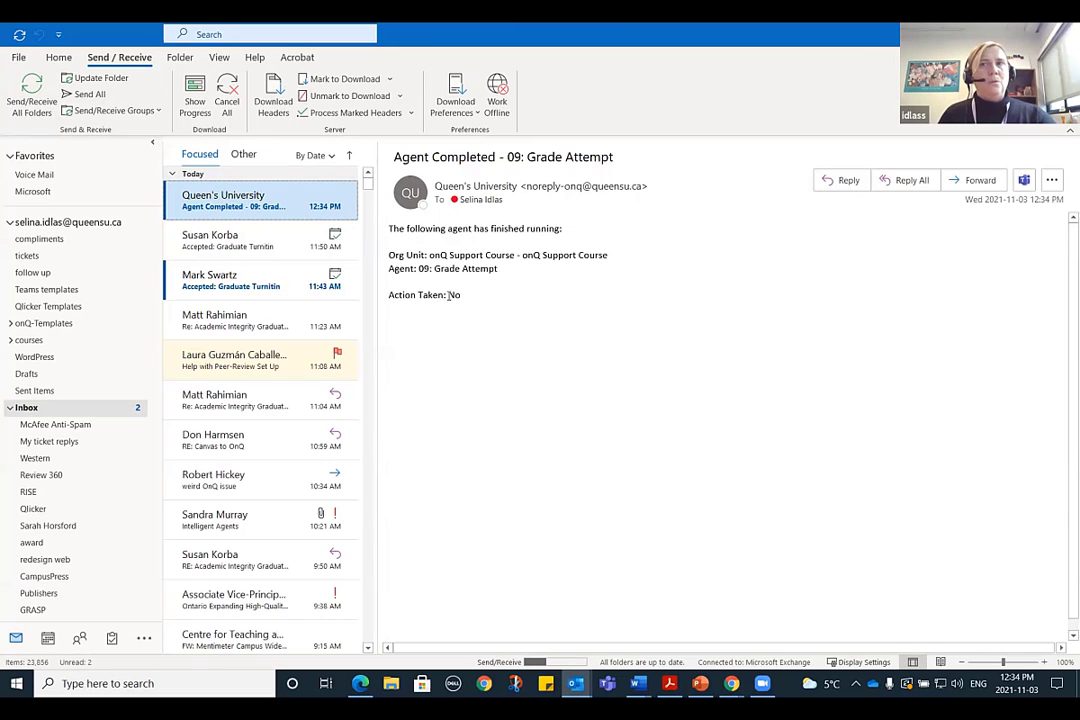
# Switch back to onQ in Chrome and reload the agent list to check the last run of "09: Grade Attempt".
pyautogui.hotkey('alt', 'Tab')
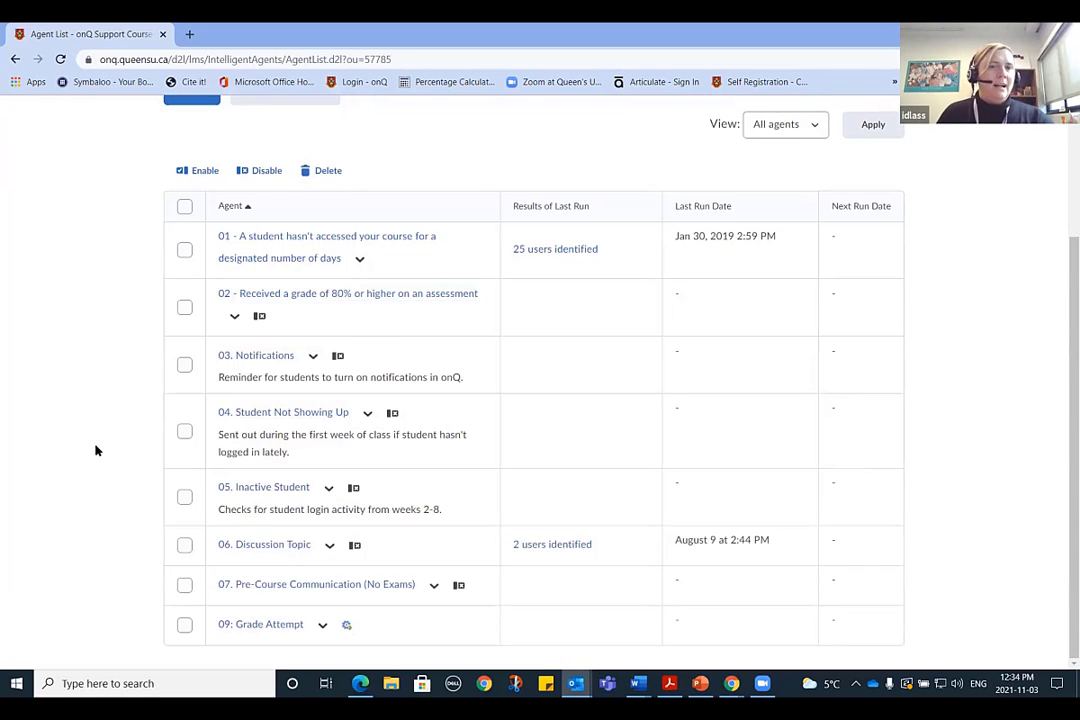
pyautogui.click(60, 60)
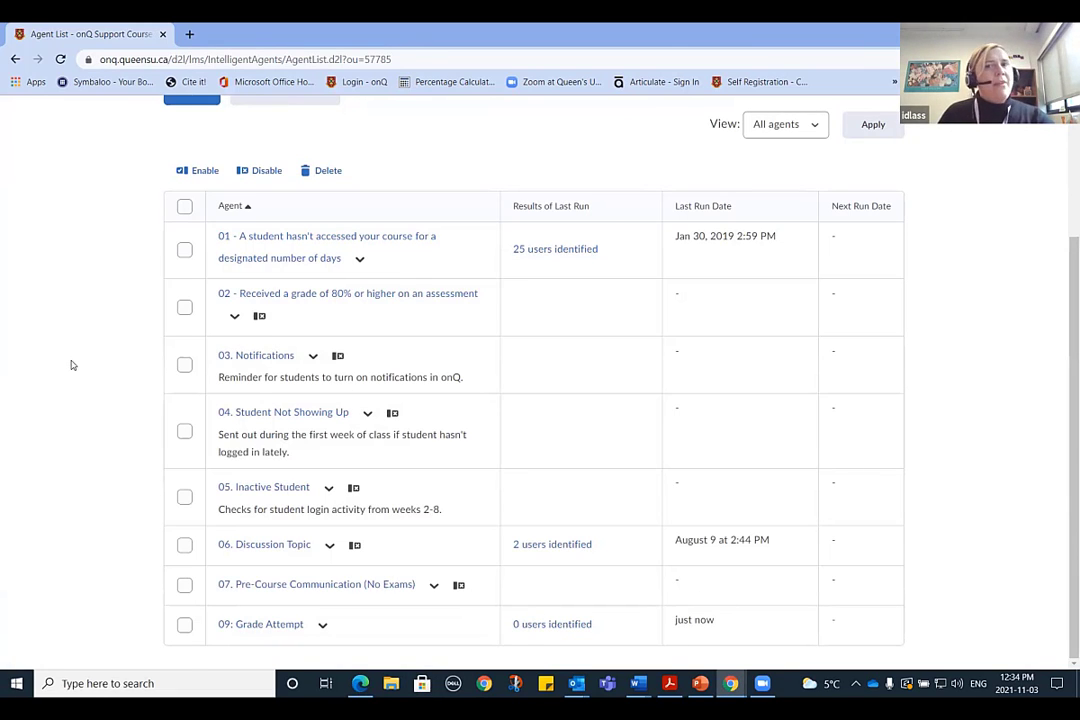
pyautogui.scroll(3, 72, 365)
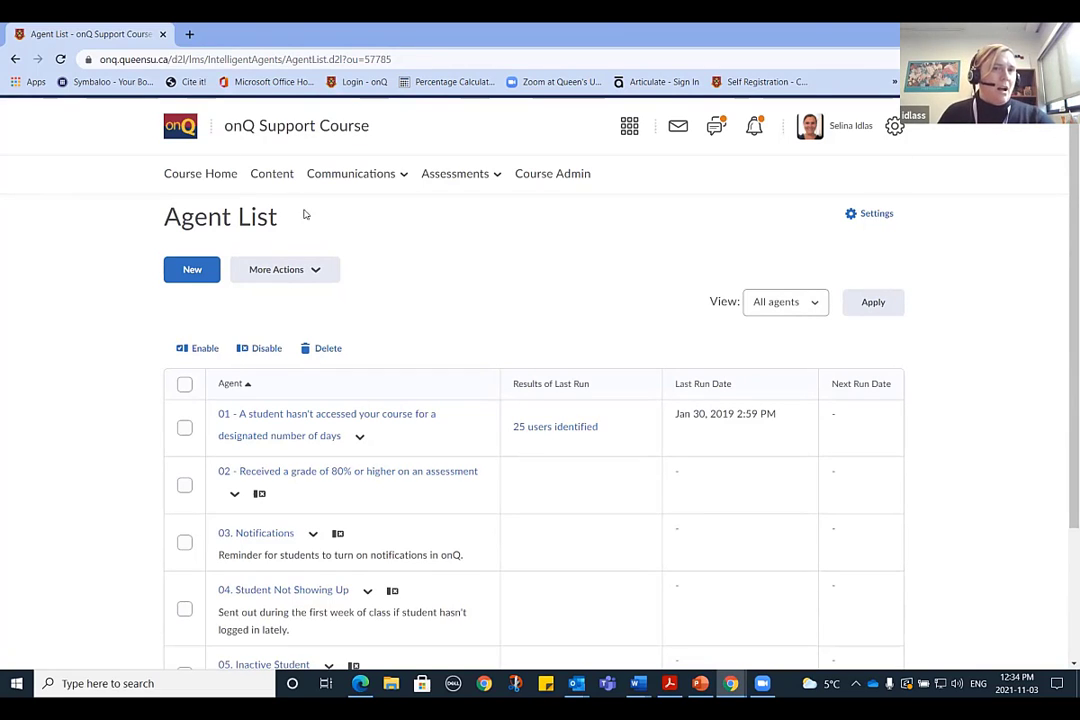
pyautogui.click(300, 270)
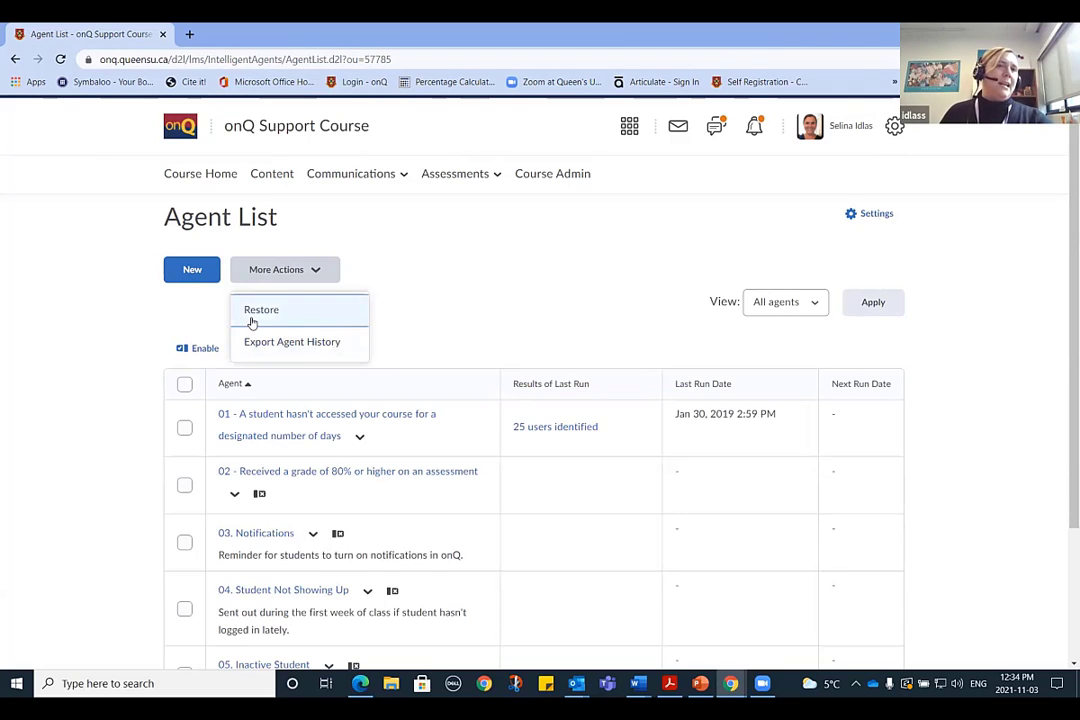
pyautogui.click(583, 280)
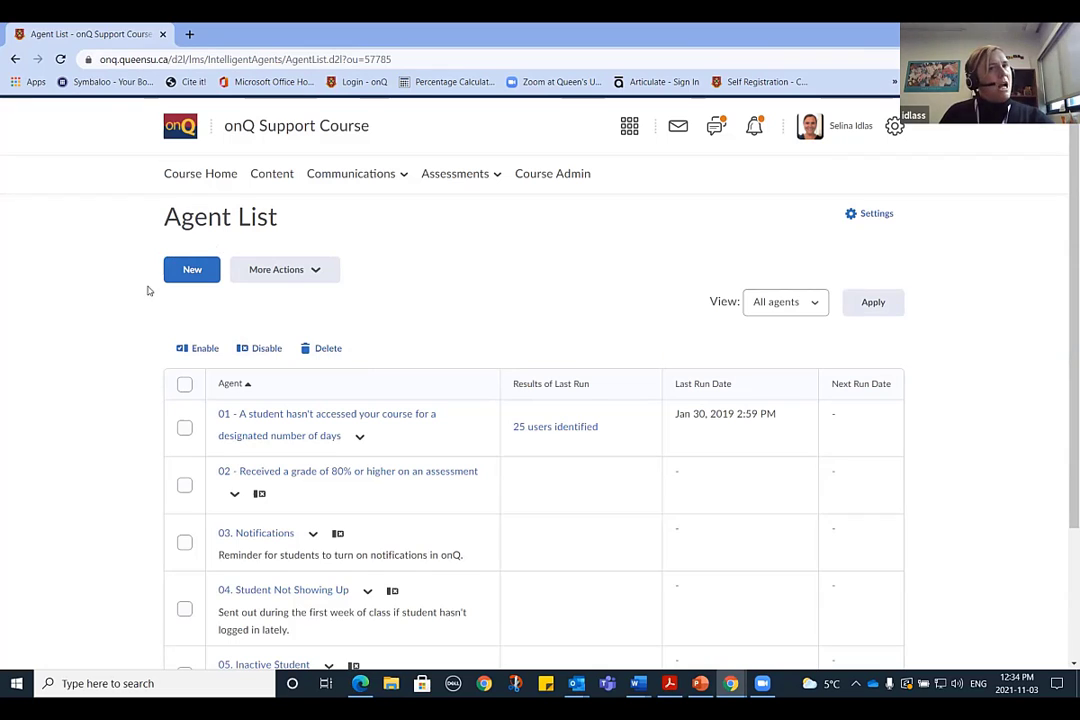
pyautogui.scroll(-3, 92, 557)
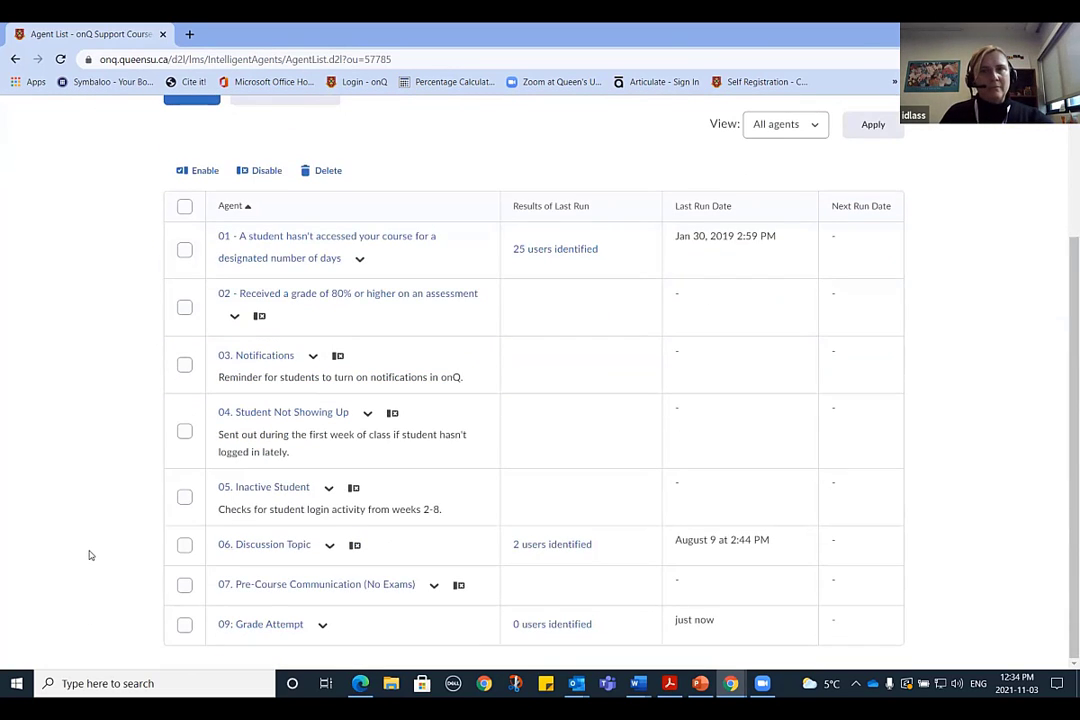
pyautogui.scroll(3, 89, 555)
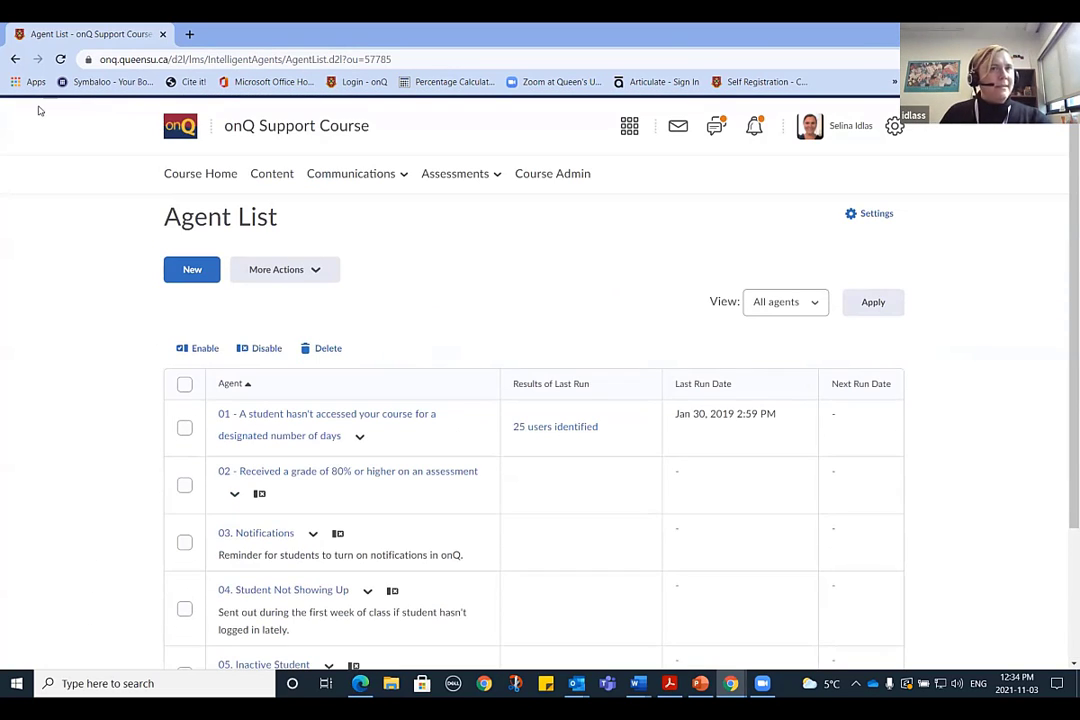